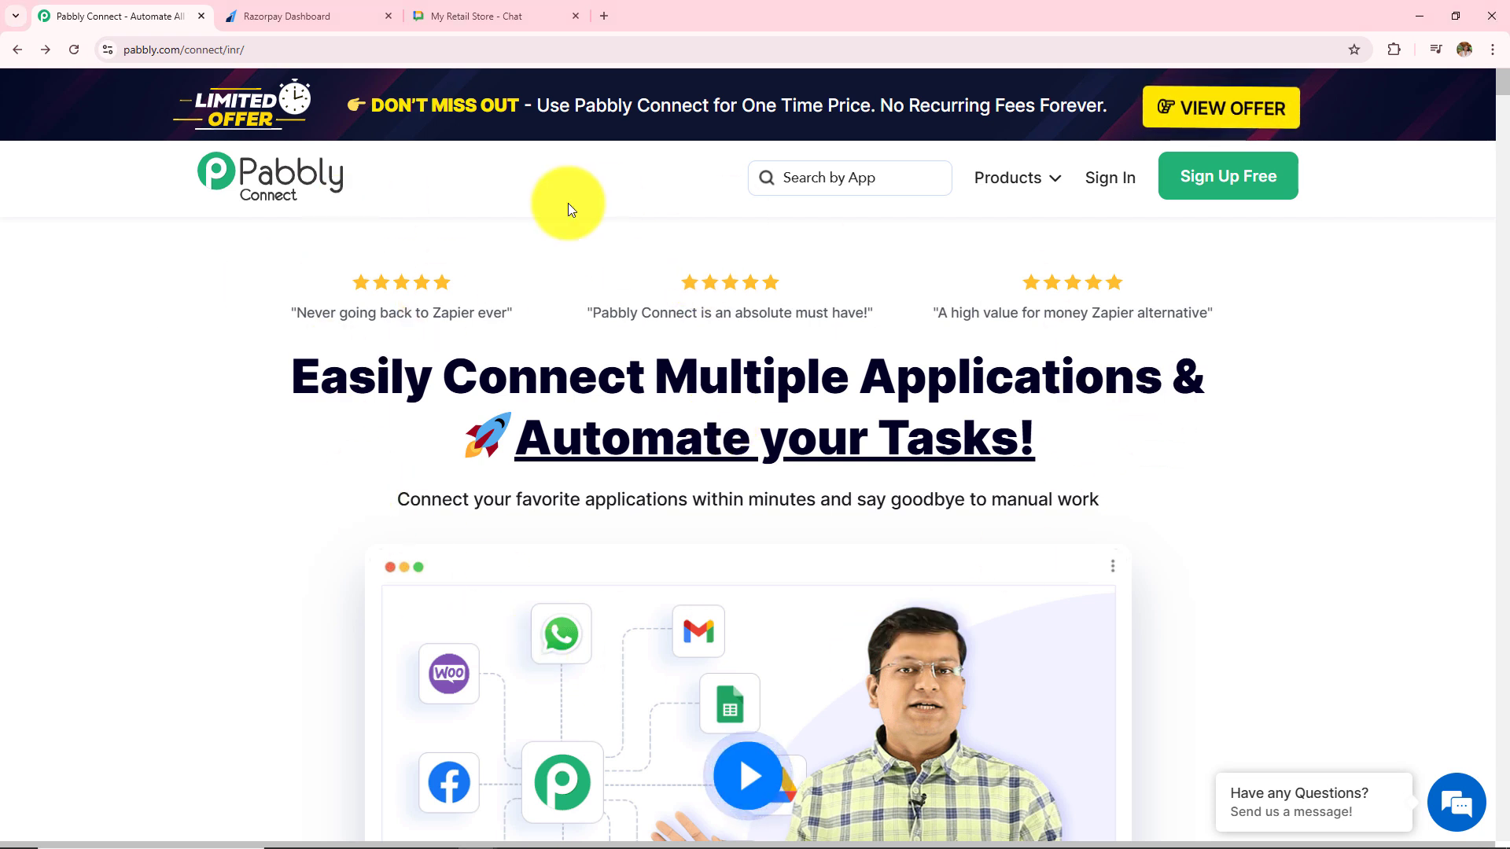
Sign in to the Pabbly account and access the Pabbly Connect dashboard.
left_click(270, 48)
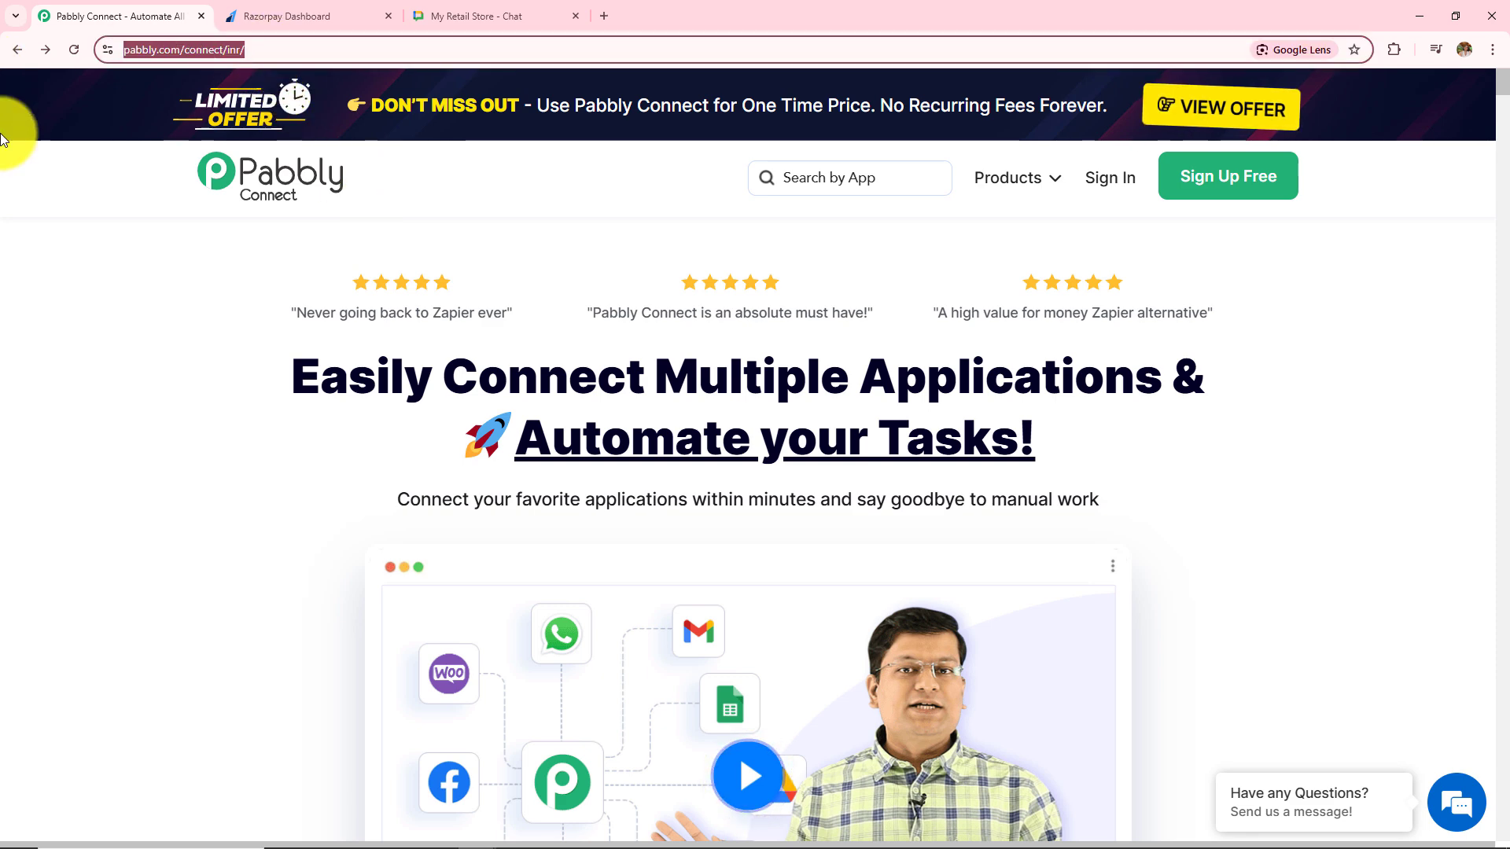
left_click(92, 437)
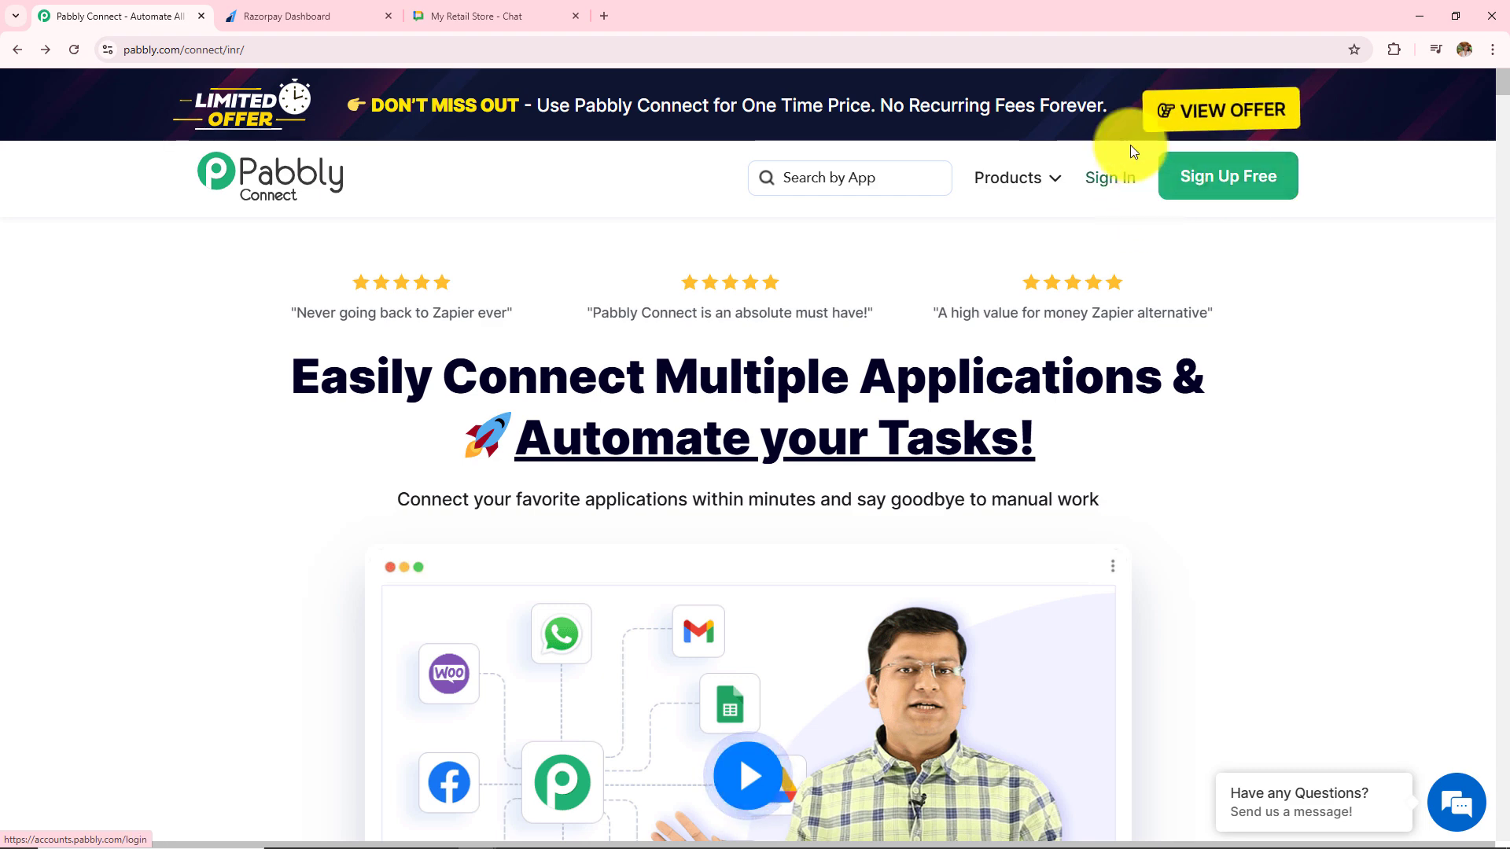
left_click(1108, 196)
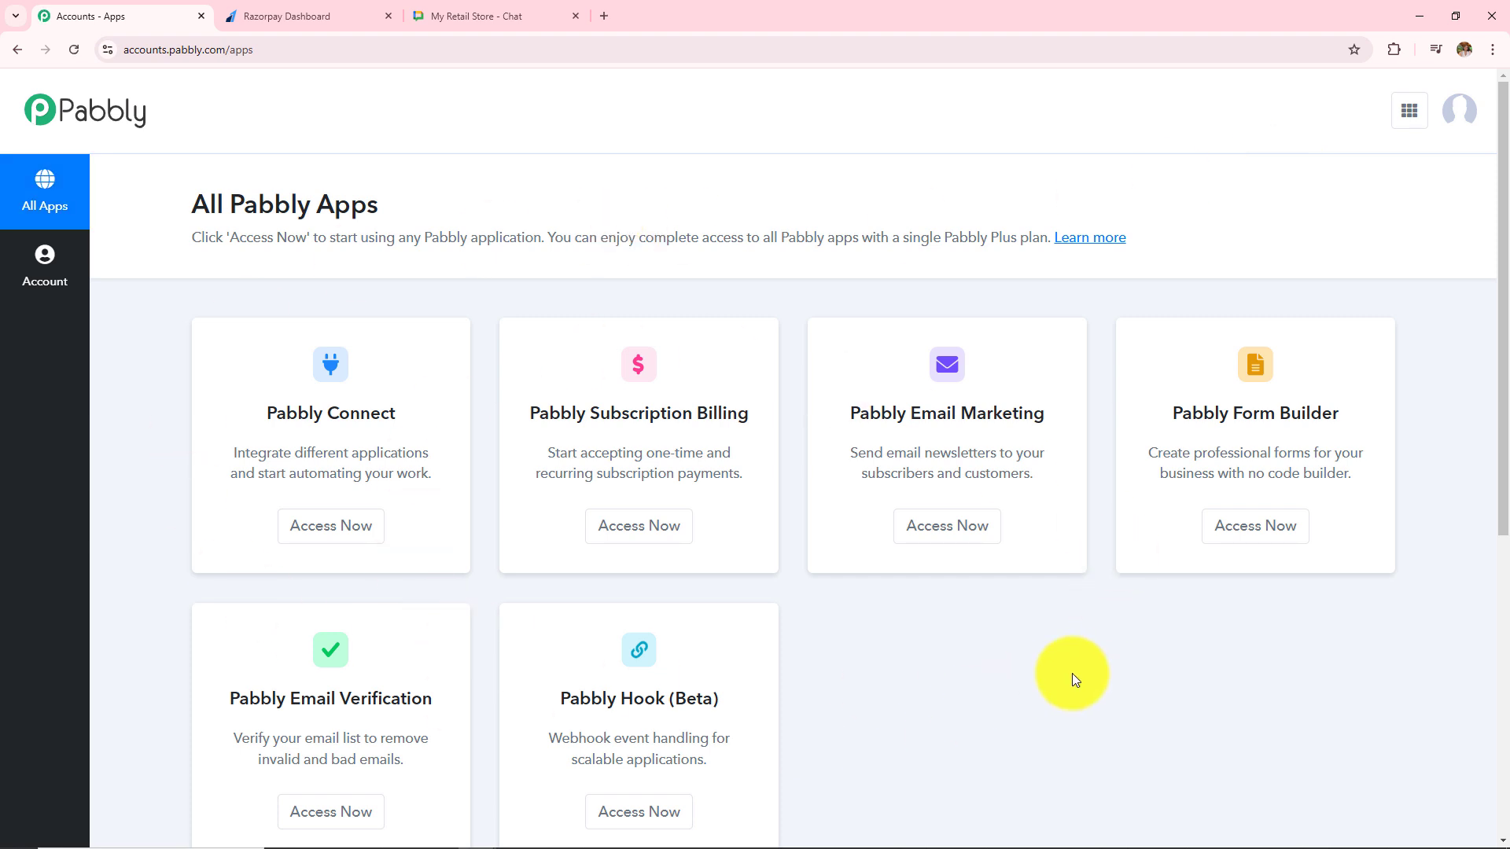
left_click(331, 536)
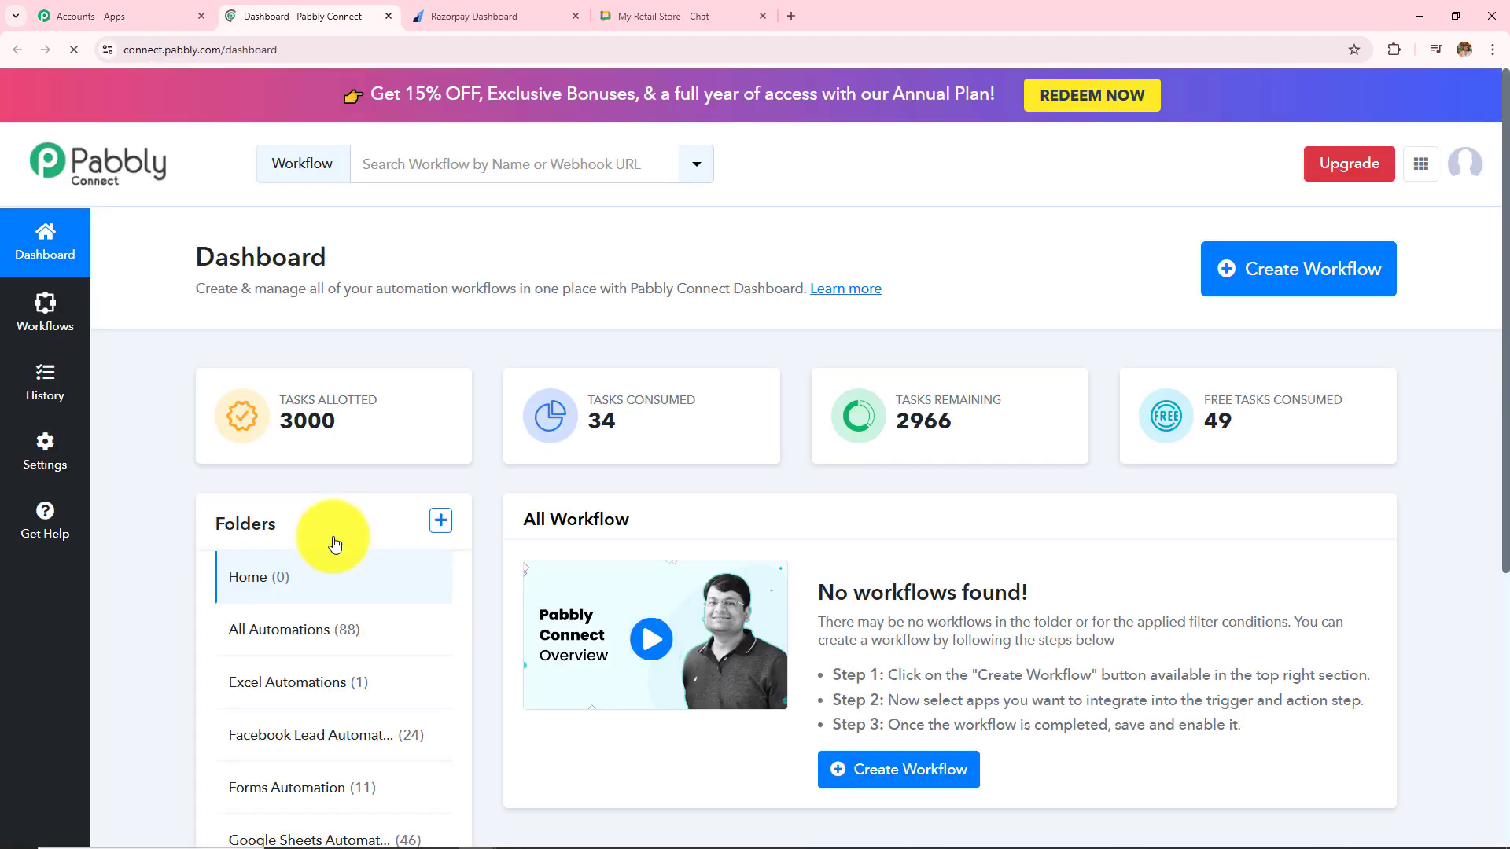
Examine the dashboard's folder list, workflow list and the options for adding a folder.
scroll(516, 536, "down", 3)
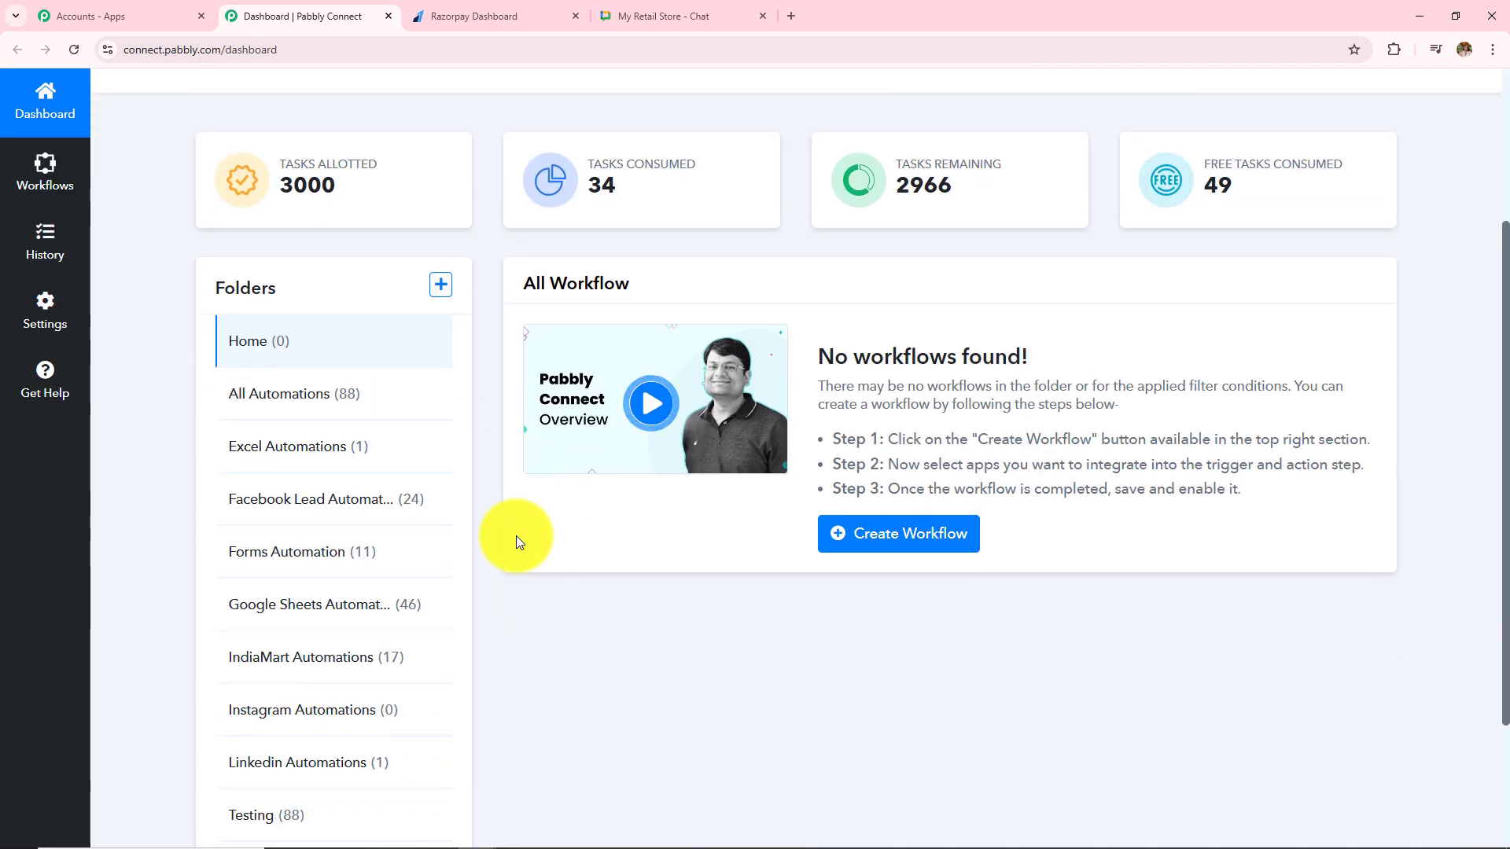
left_click_drag(522, 285, 657, 283)
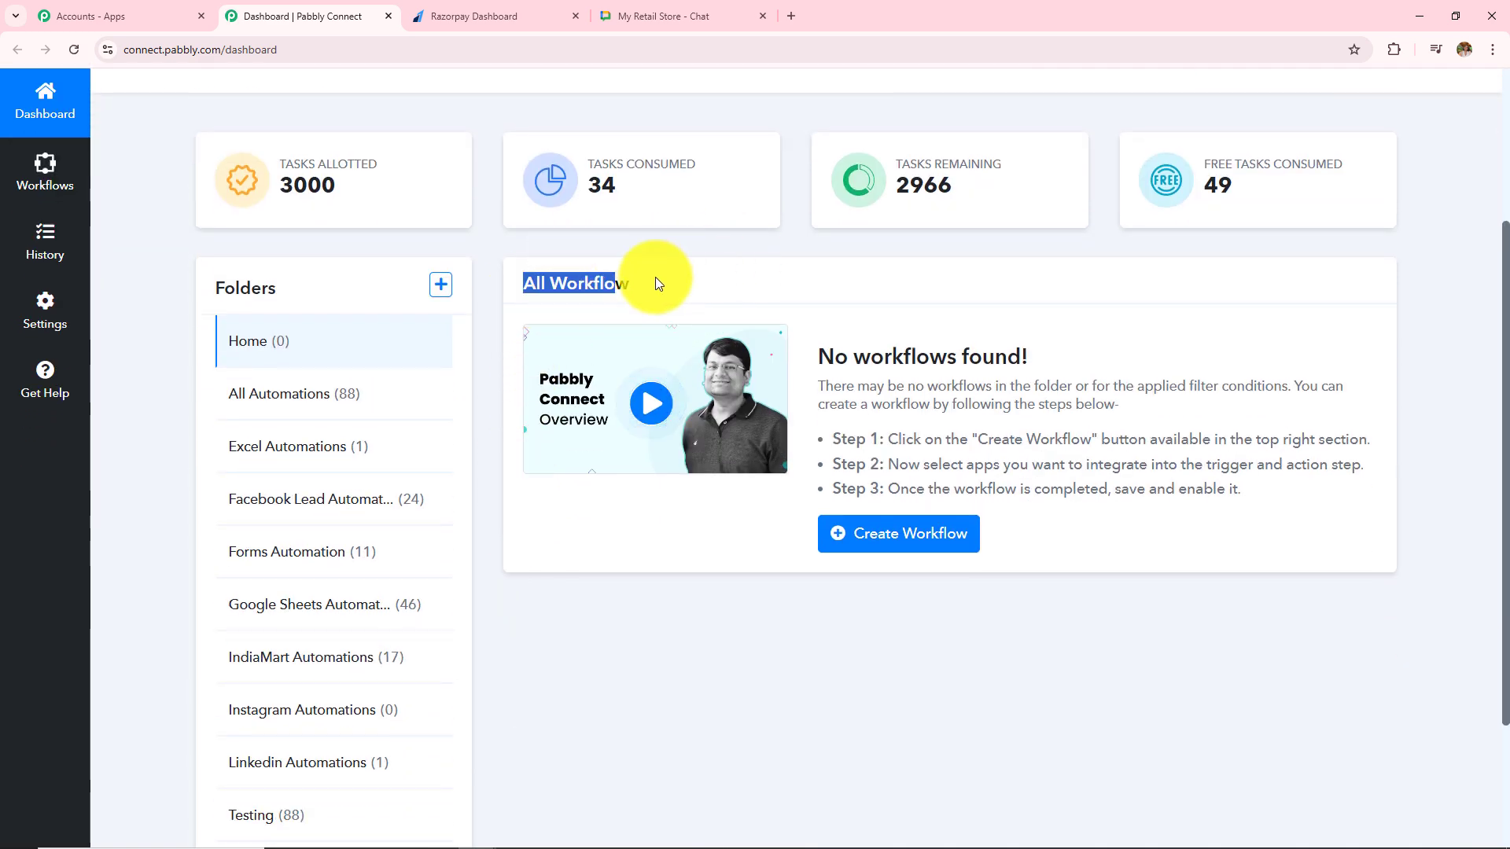
left_click(653, 281)
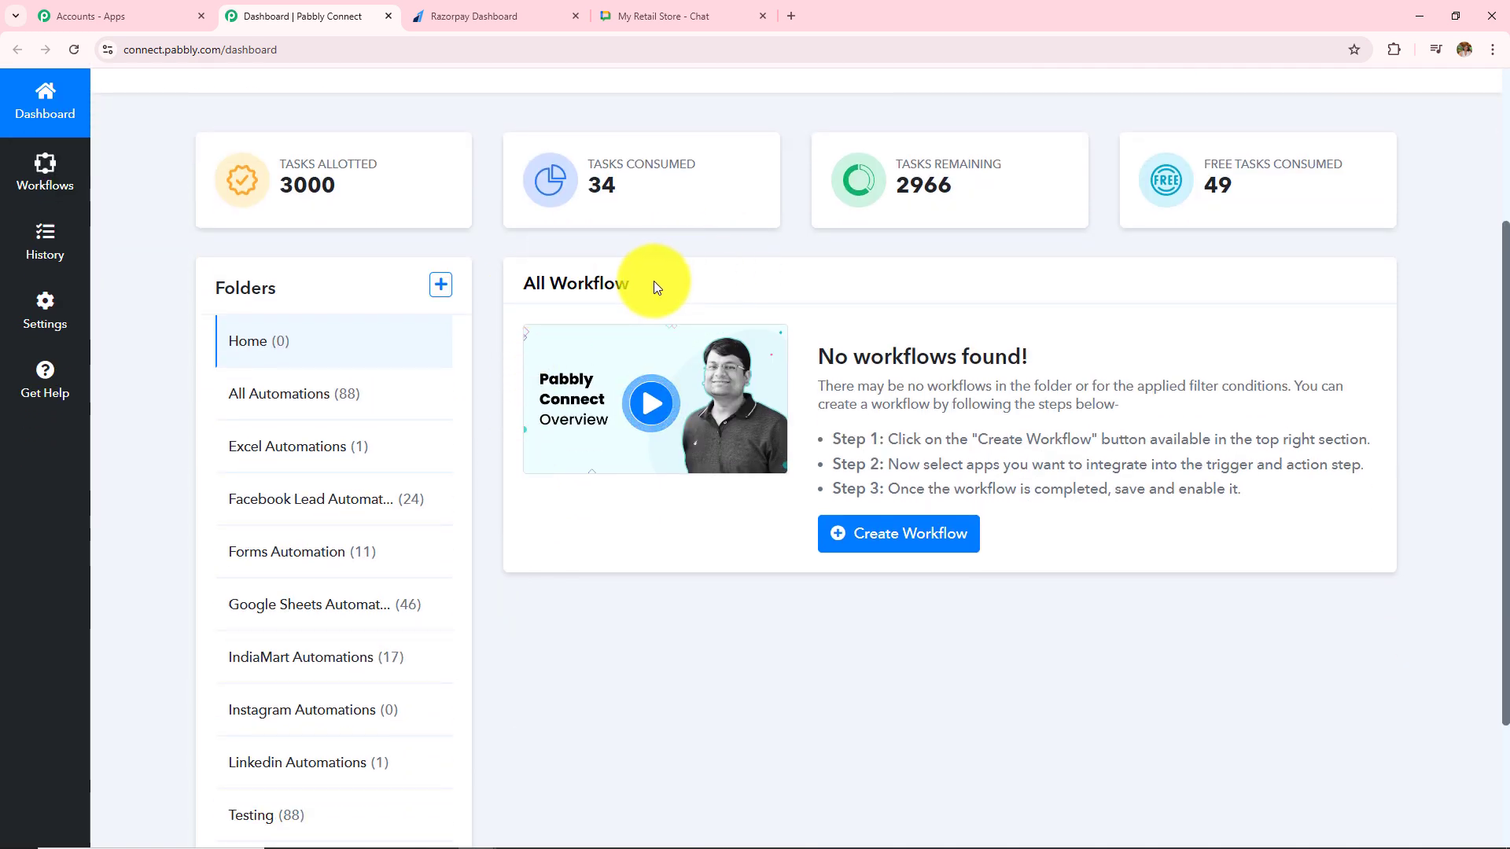
double_click(219, 291)
left_click(750, 717)
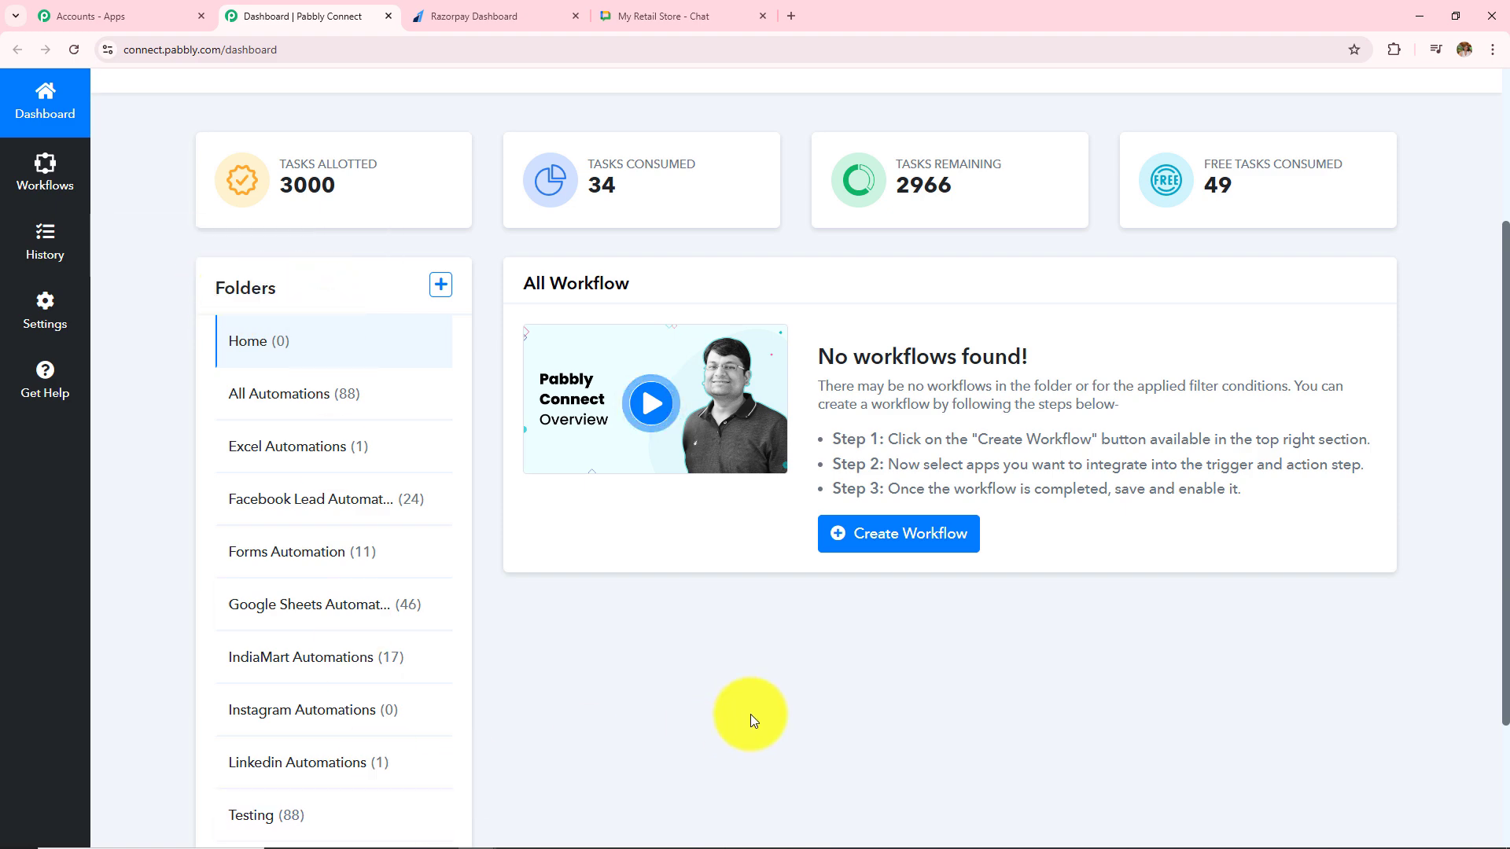
scroll(750, 714, "up", 3)
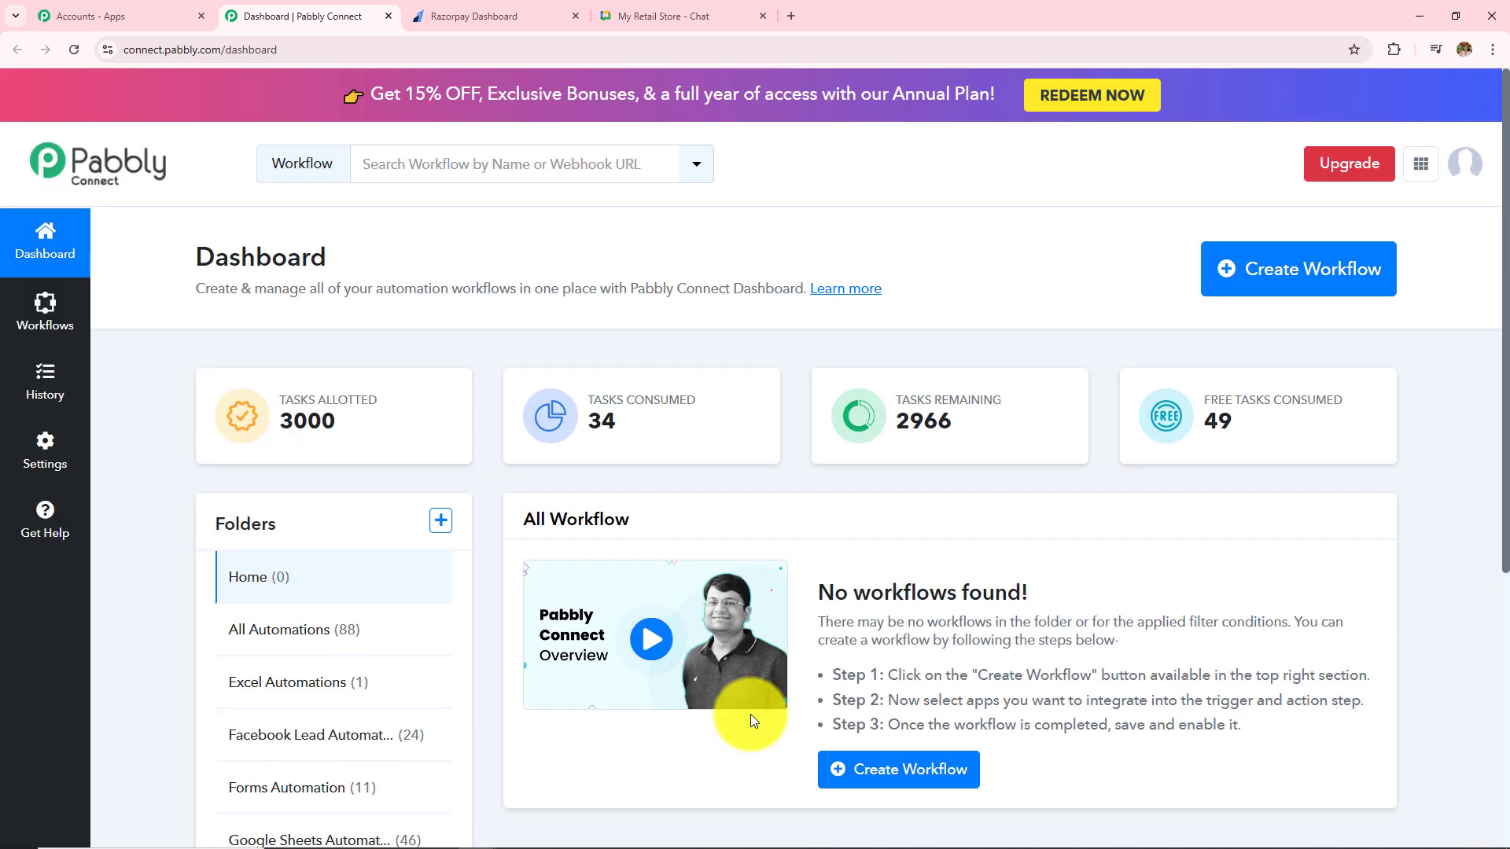
left_click(441, 520)
triple_click(533, 380)
left_click_drag(539, 473, 654, 473)
left_click(968, 314)
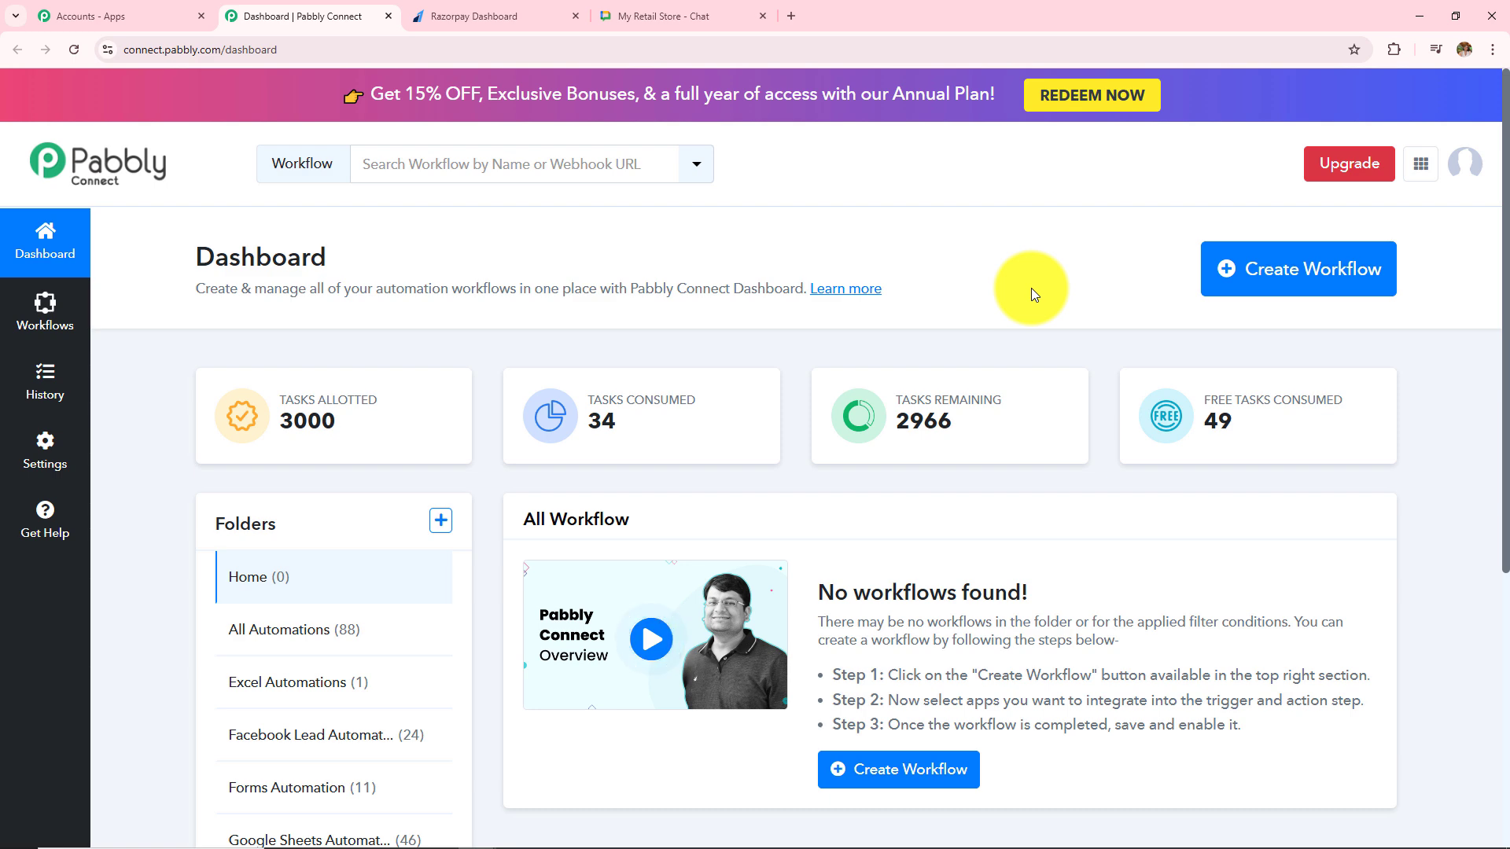
Create a workflow named "How to Notify Team on Google Chat for Razorpay Payment" in the All Automations folder.
left_click(1286, 283)
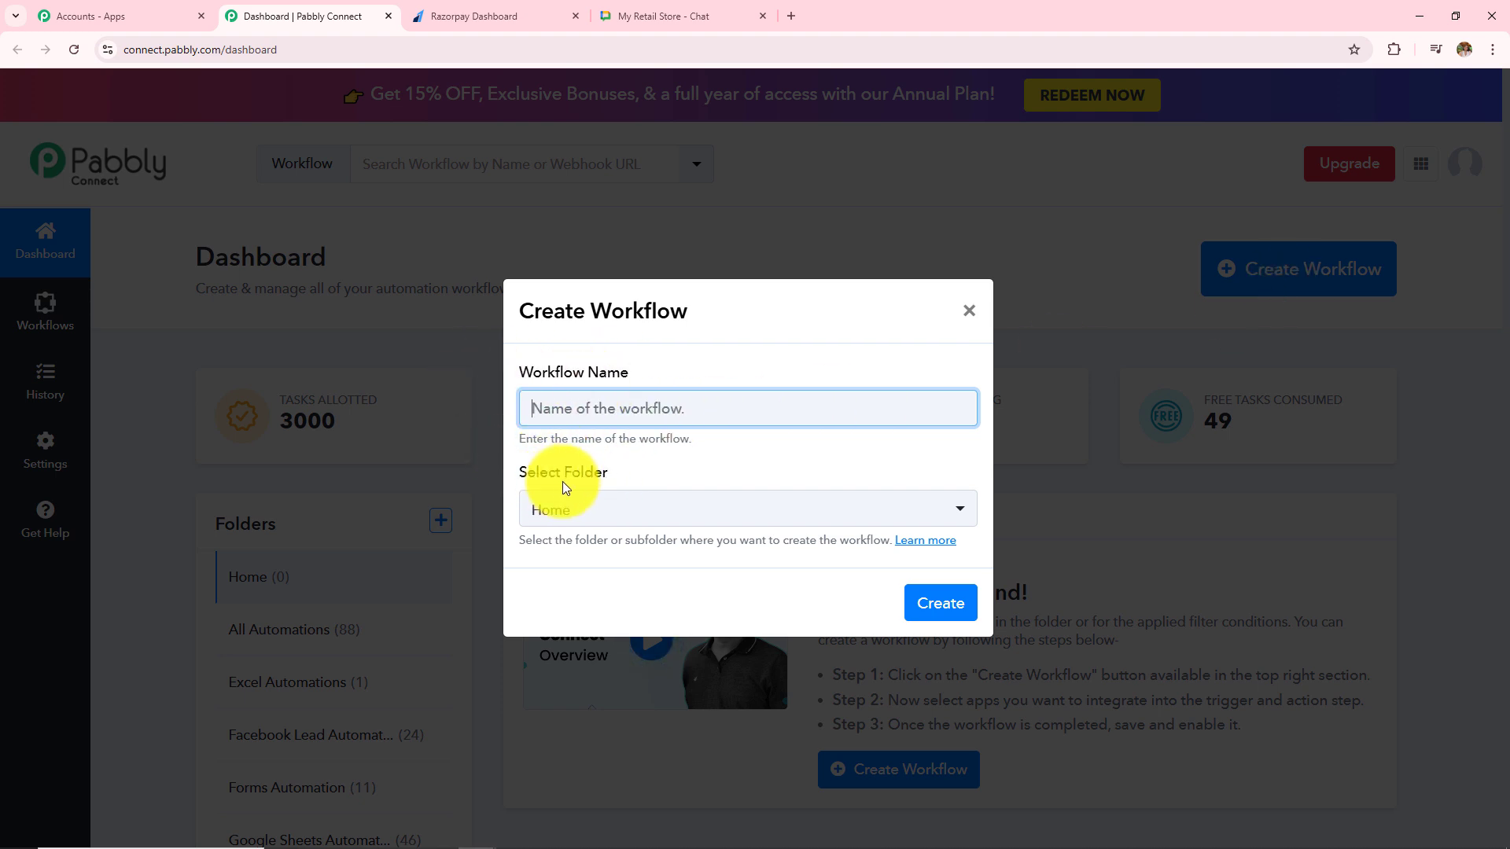
left_click(648, 418)
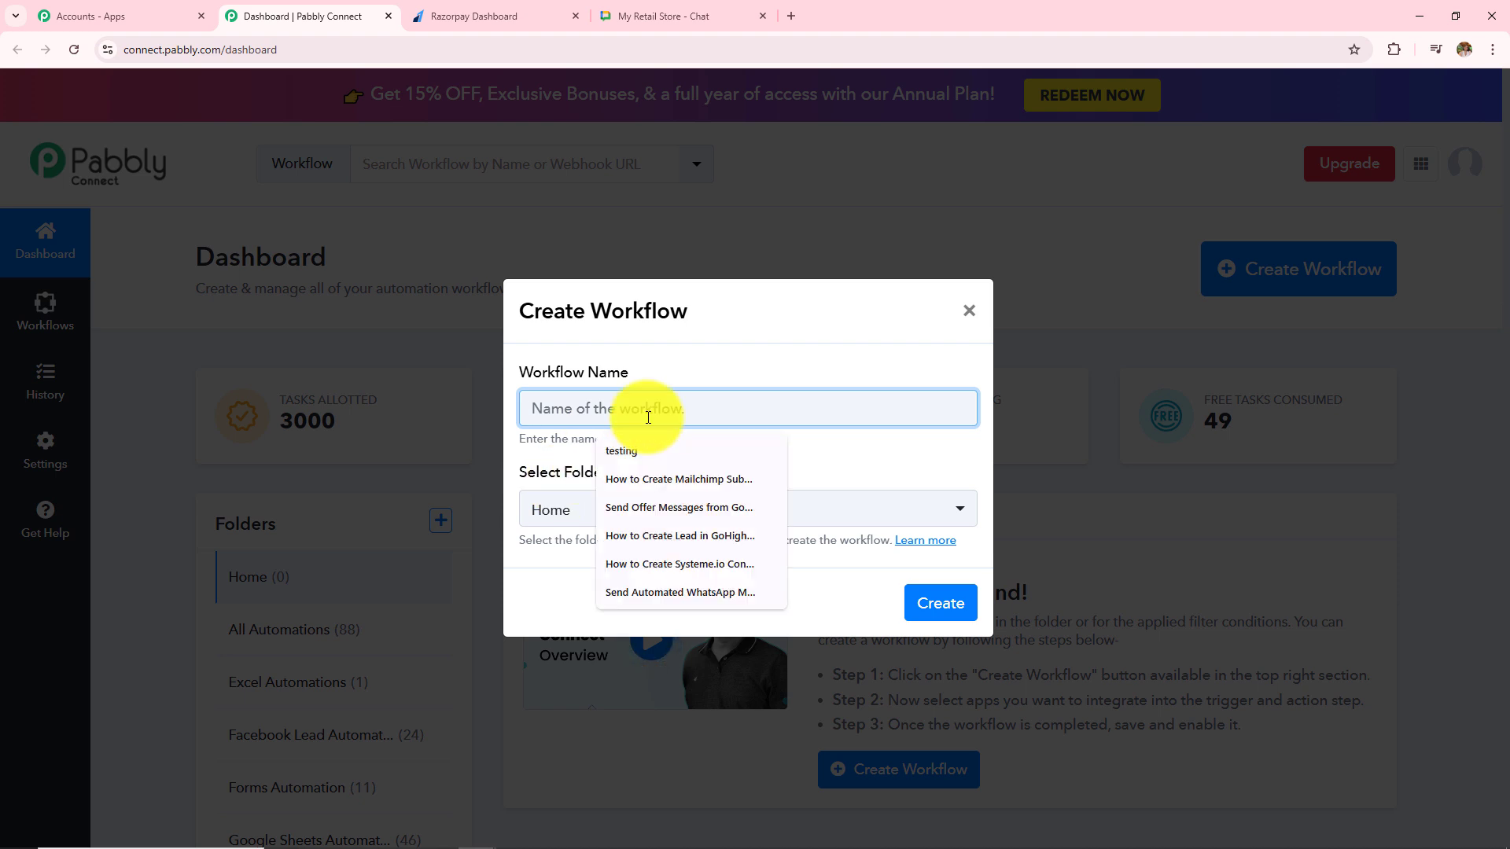
type("How to Notify Team on Google Chat for Razorpay Payment")
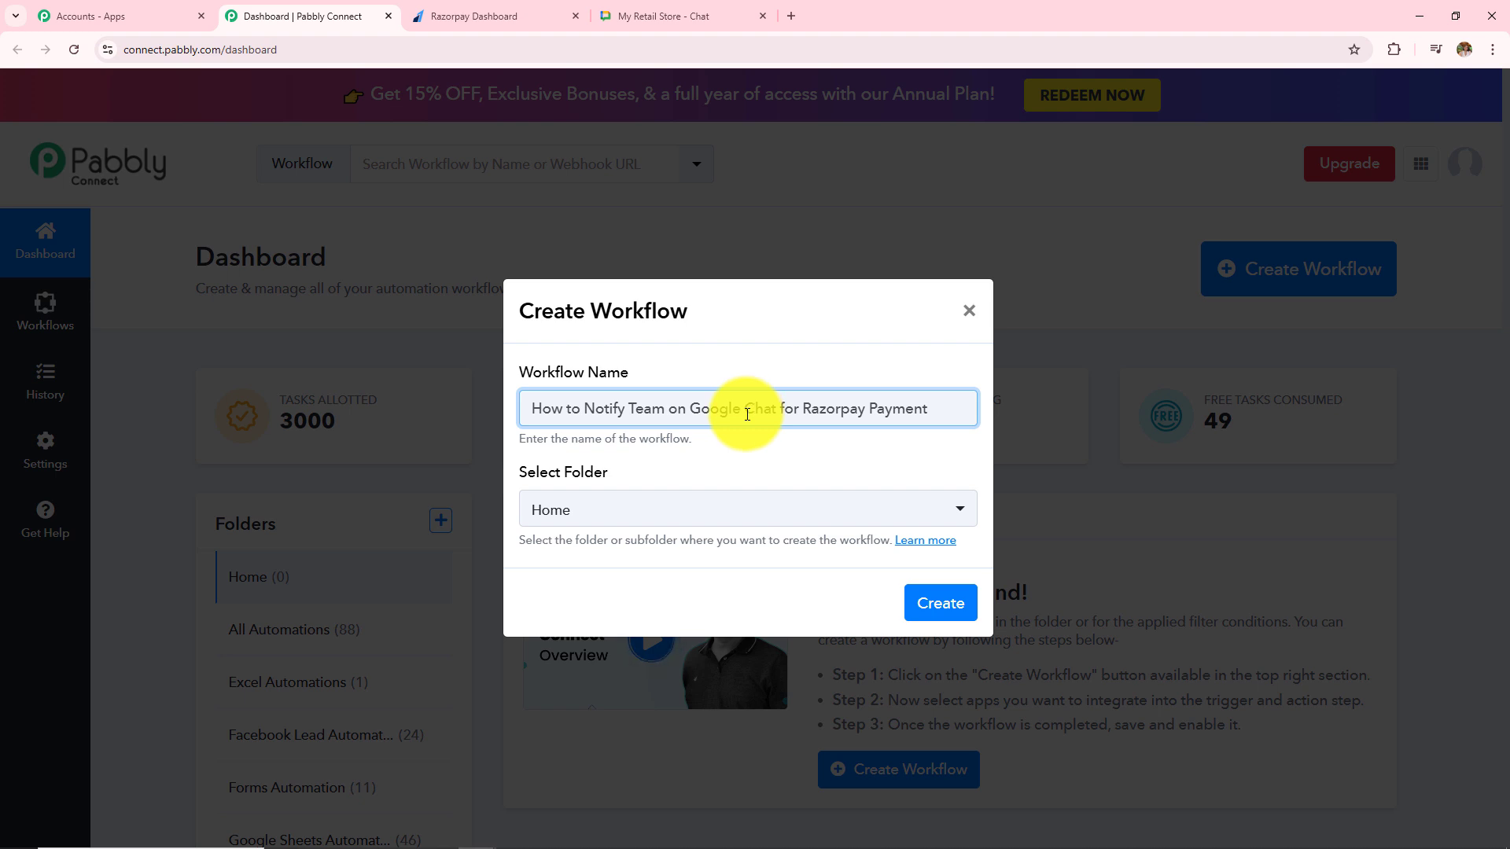
left_click(695, 523)
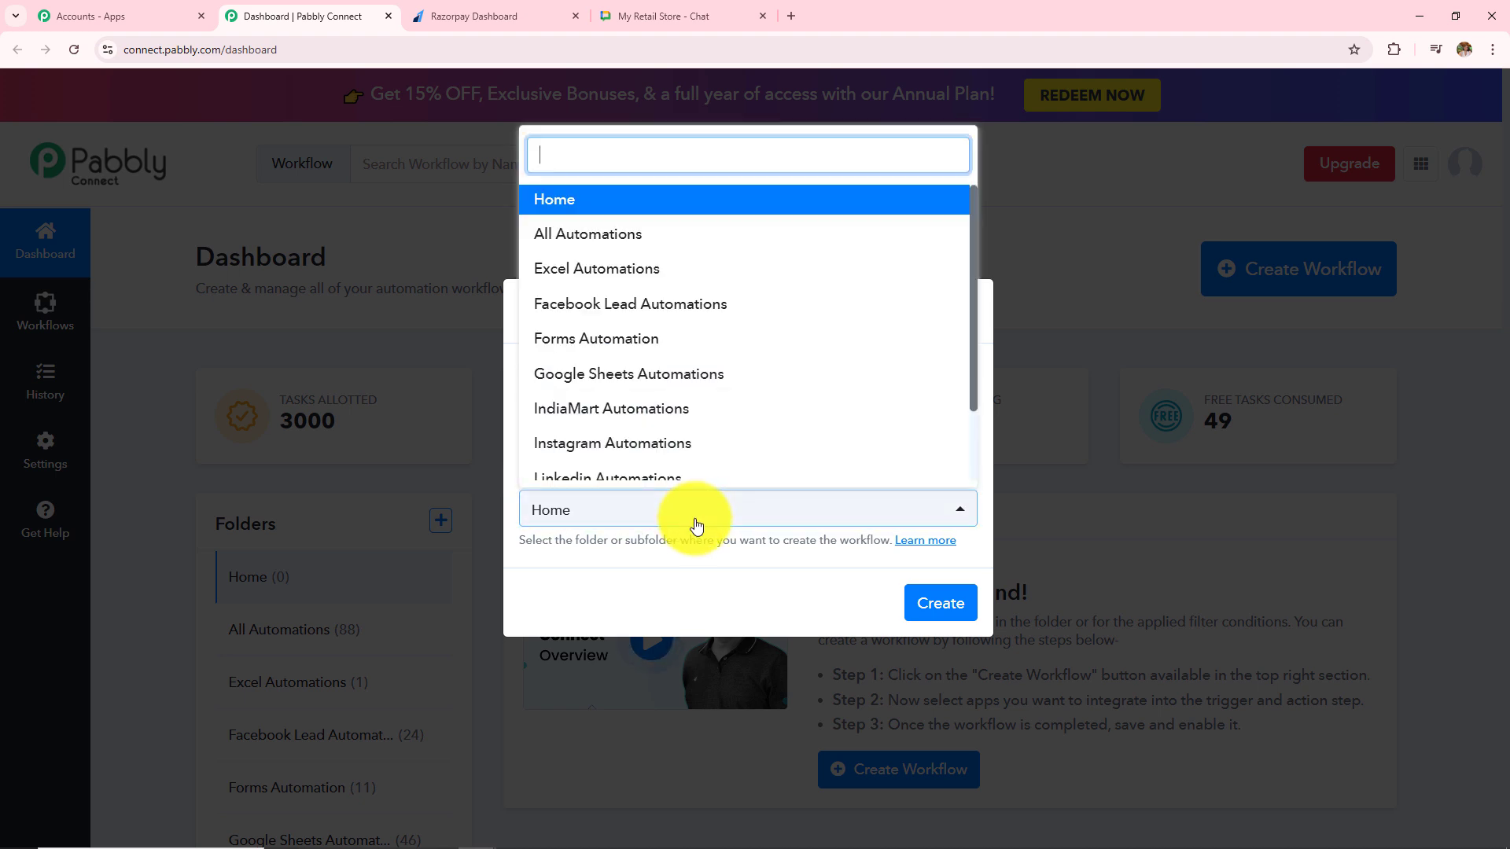
scroll(732, 421, "down", 2)
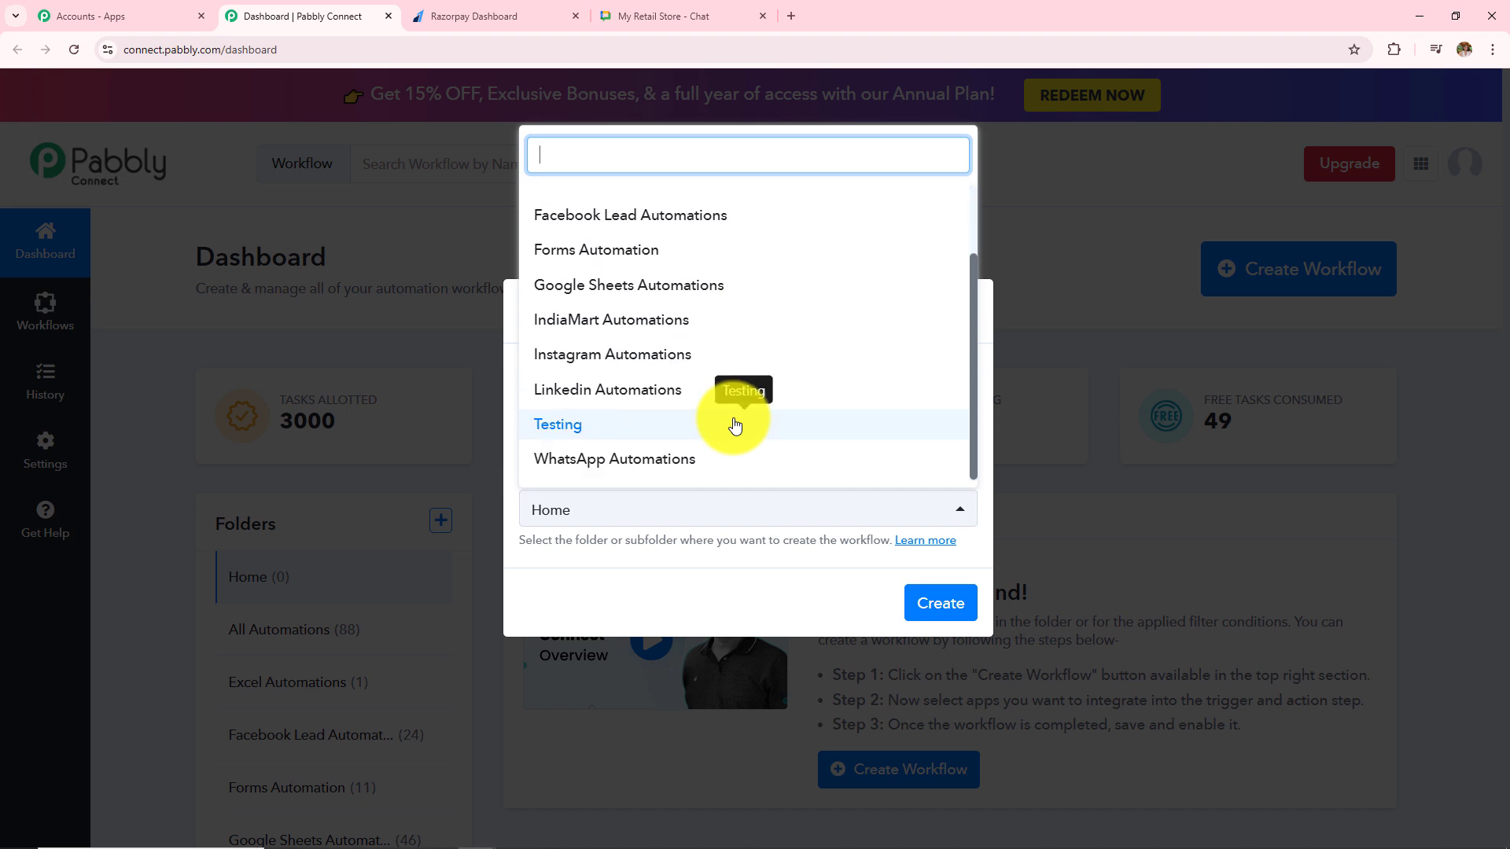
scroll(733, 421, "up", 2)
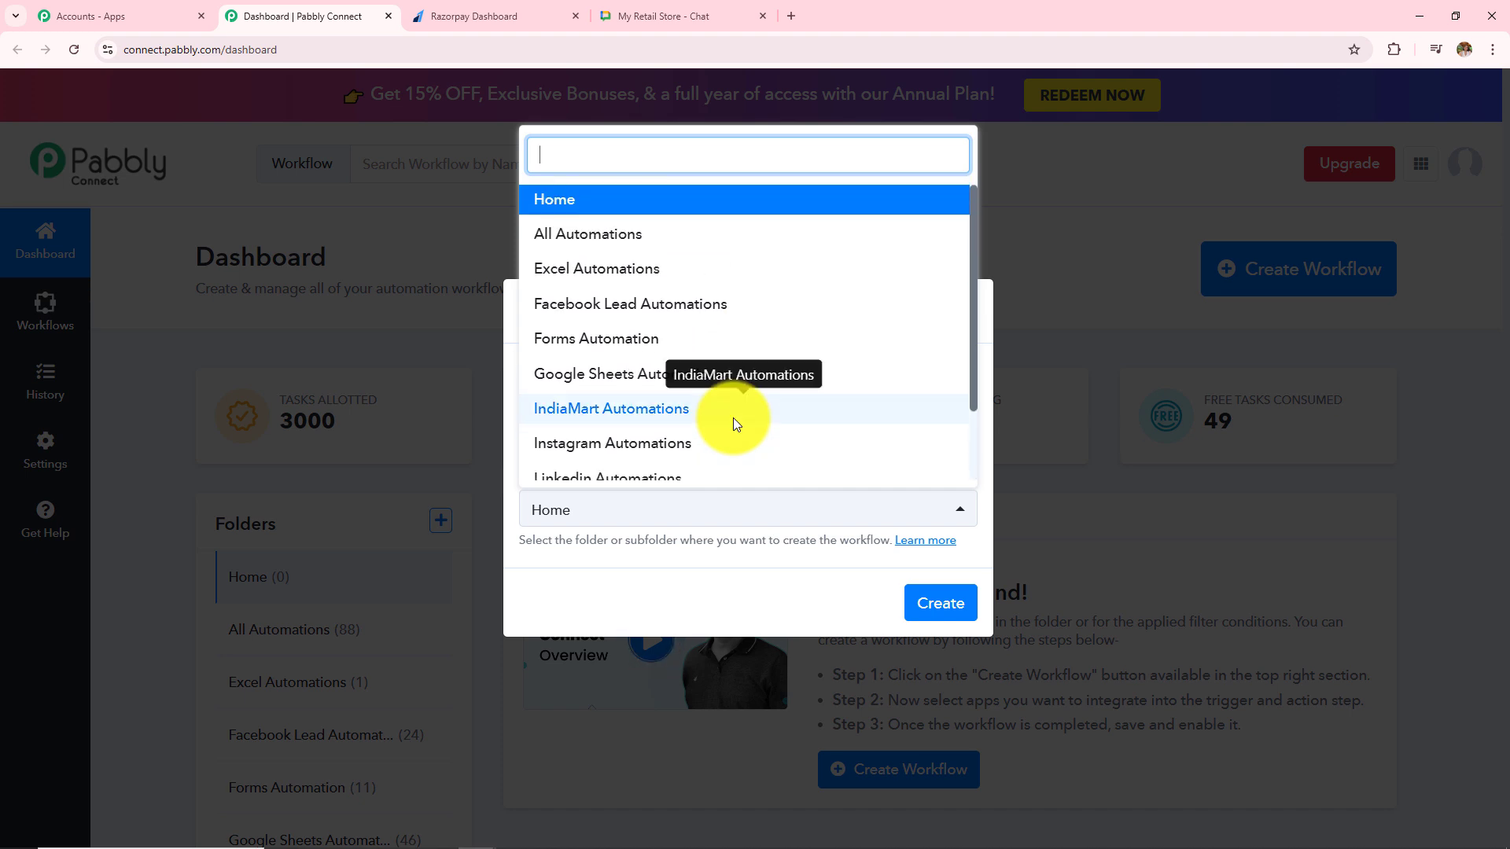
left_click(572, 238)
left_click(935, 602)
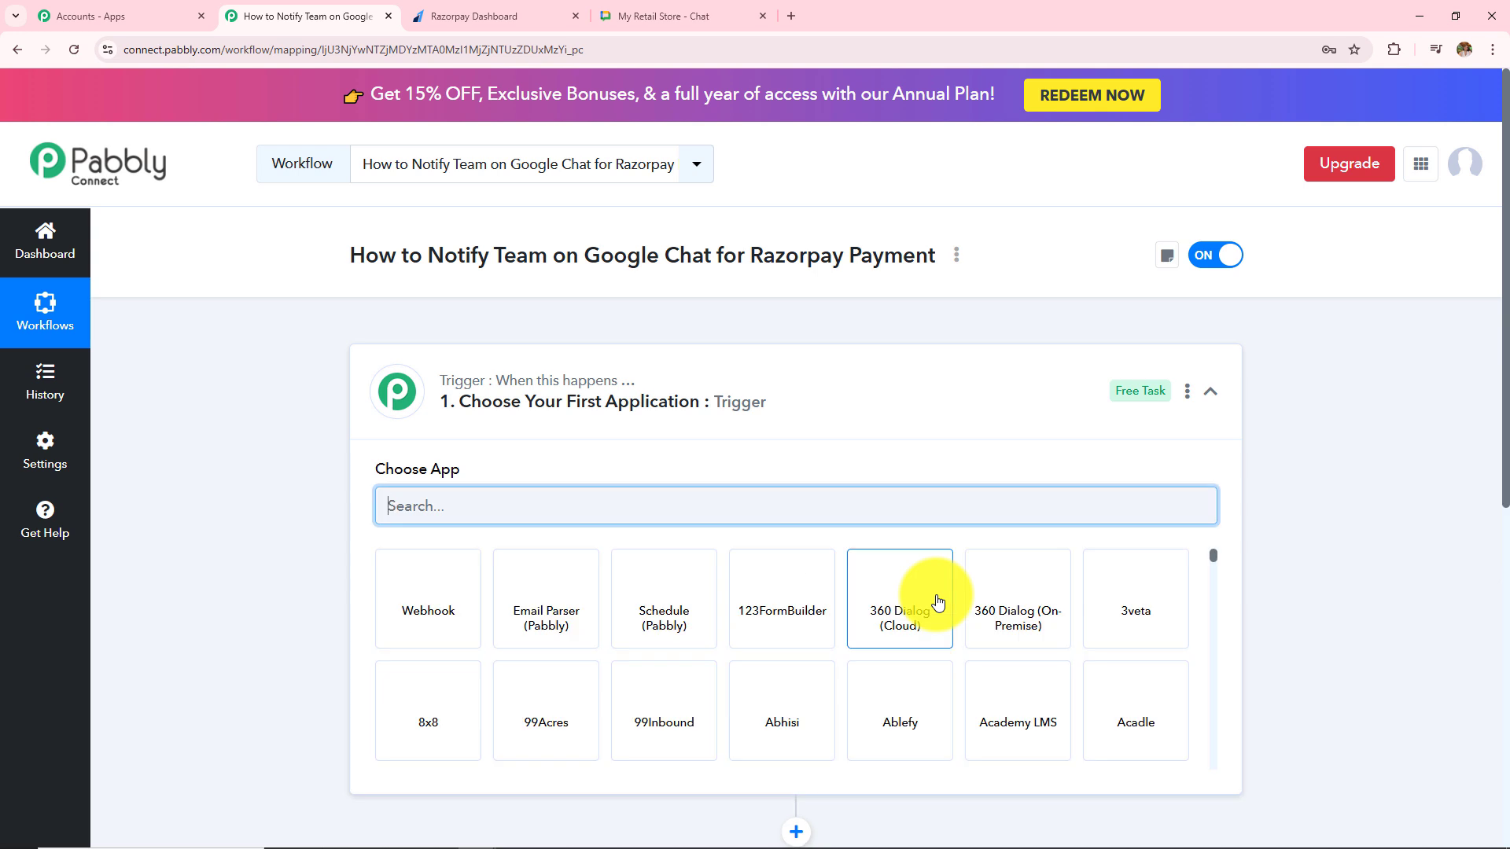
left_click(1204, 397)
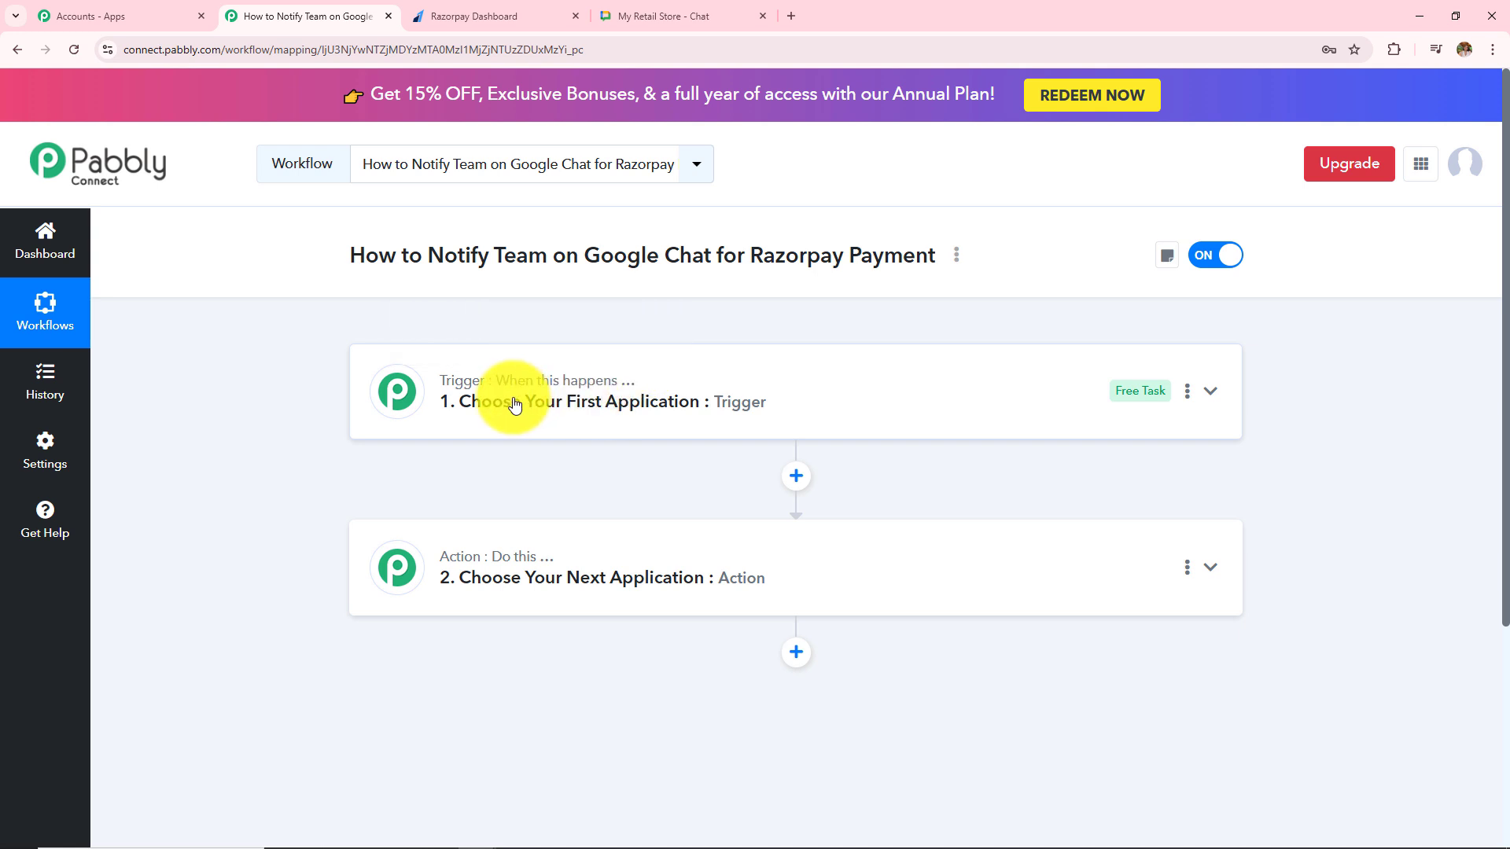
left_click_drag(749, 258, 940, 256)
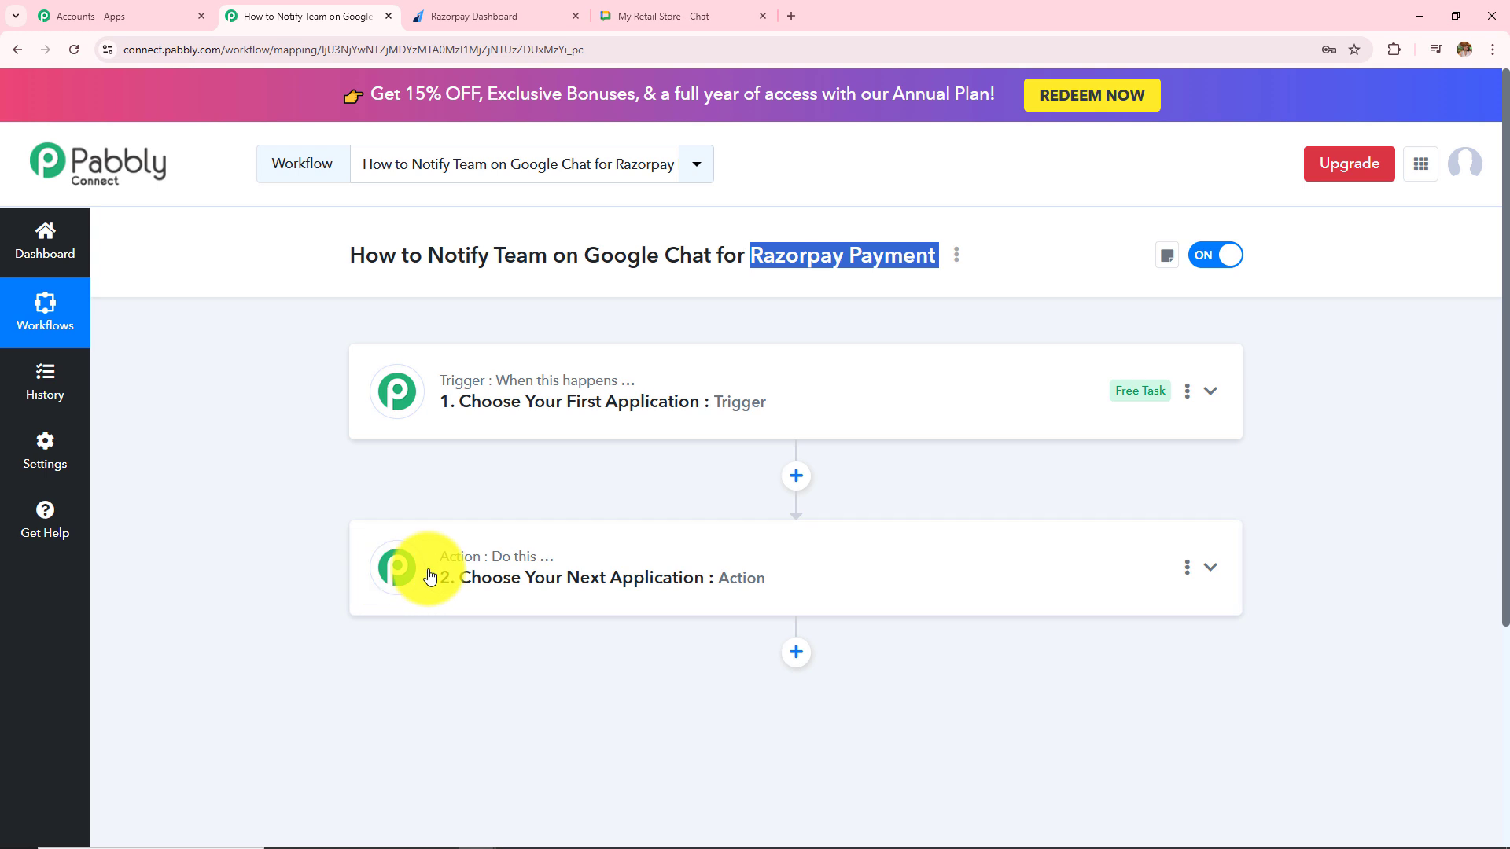
left_click(426, 245)
left_click_drag(425, 246, 723, 255)
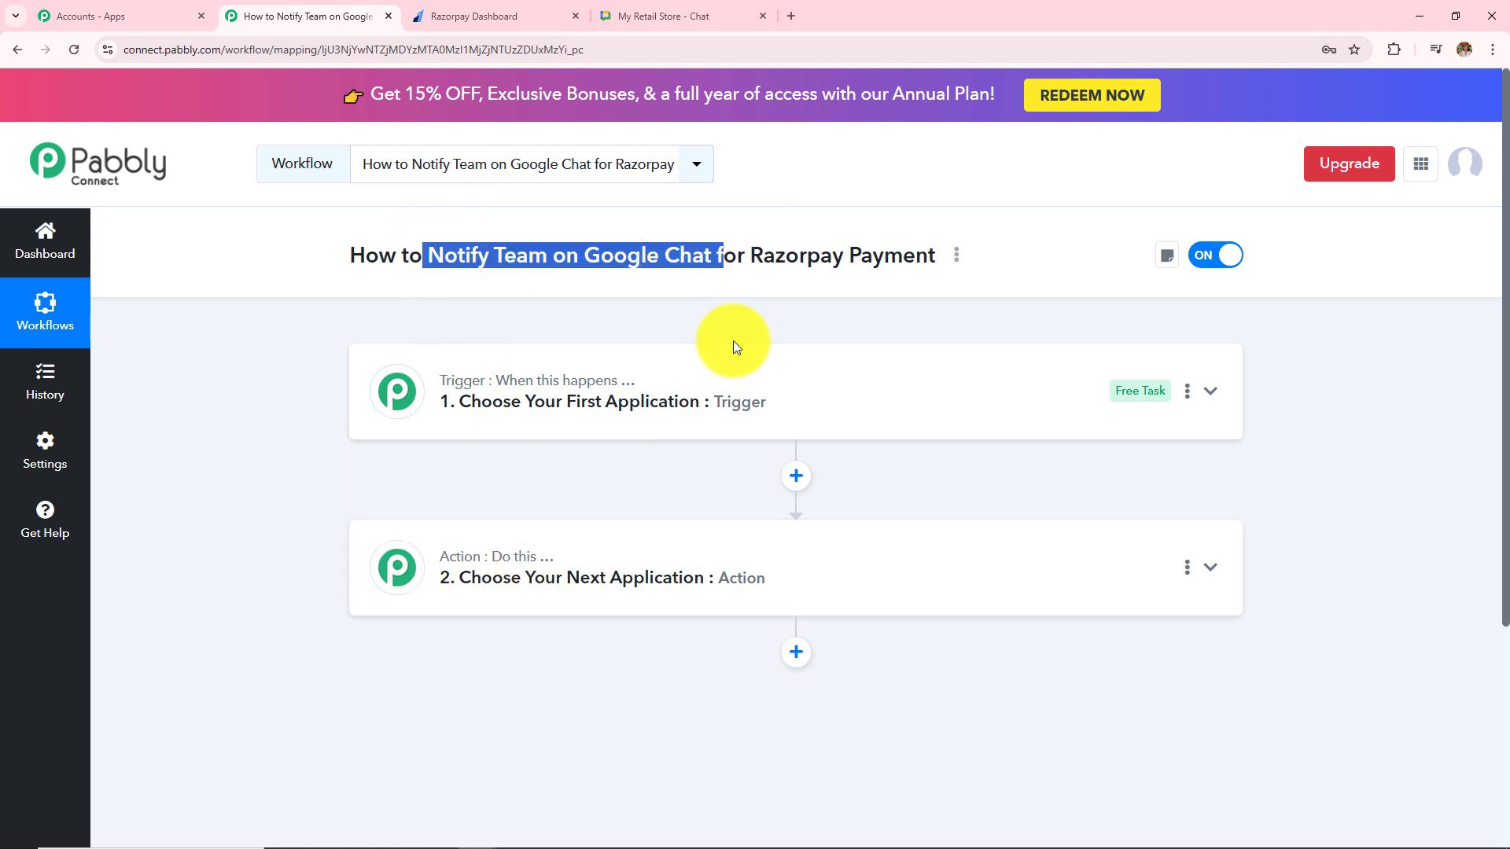
Set the workflow's trigger application to Razorpay with Payment Captured as the trigger event.
left_click(621, 405)
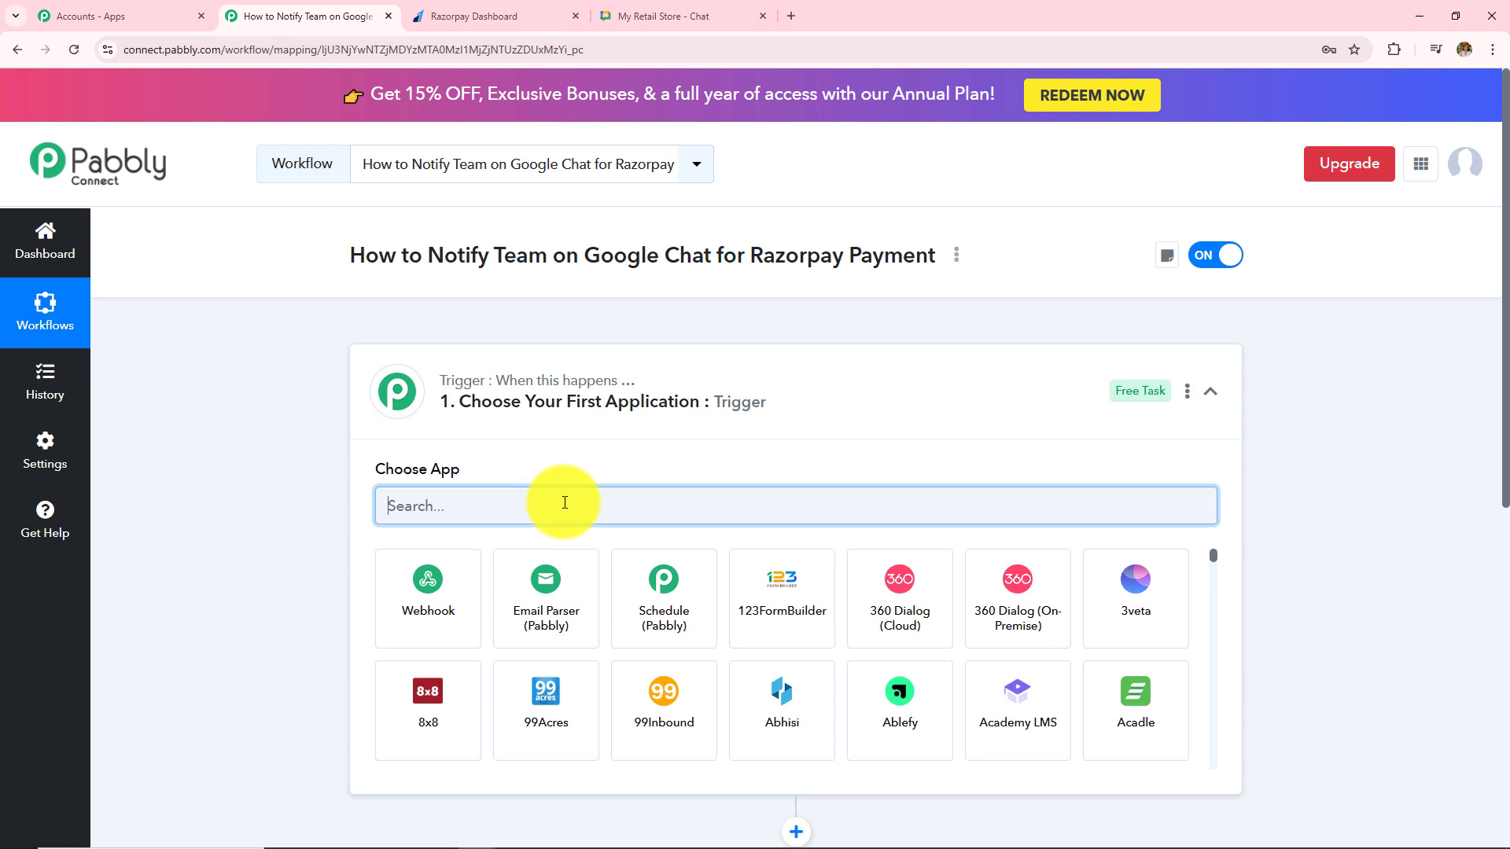
type("Razo")
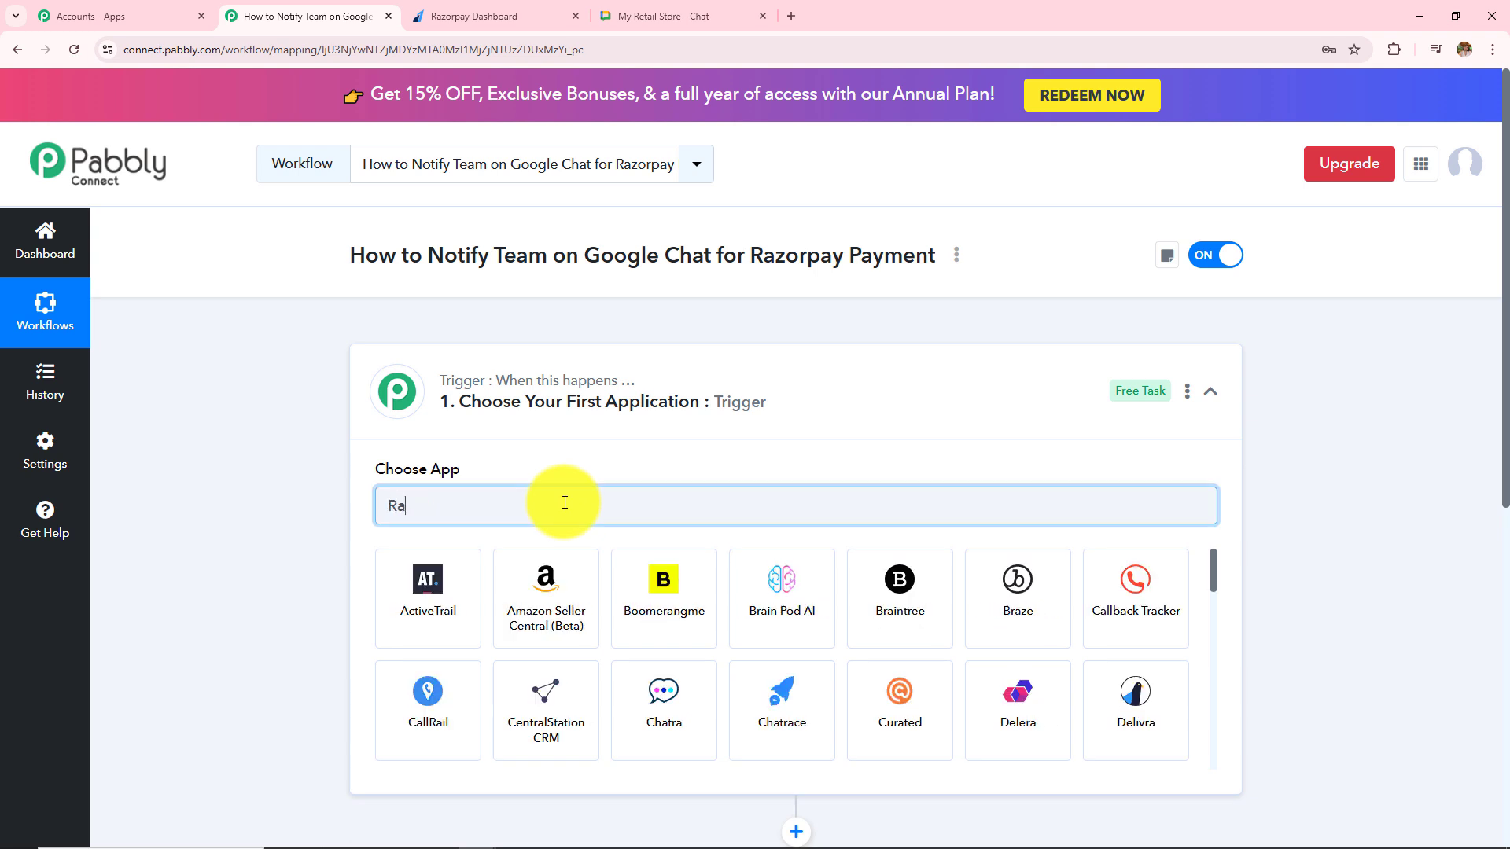
left_click(445, 602)
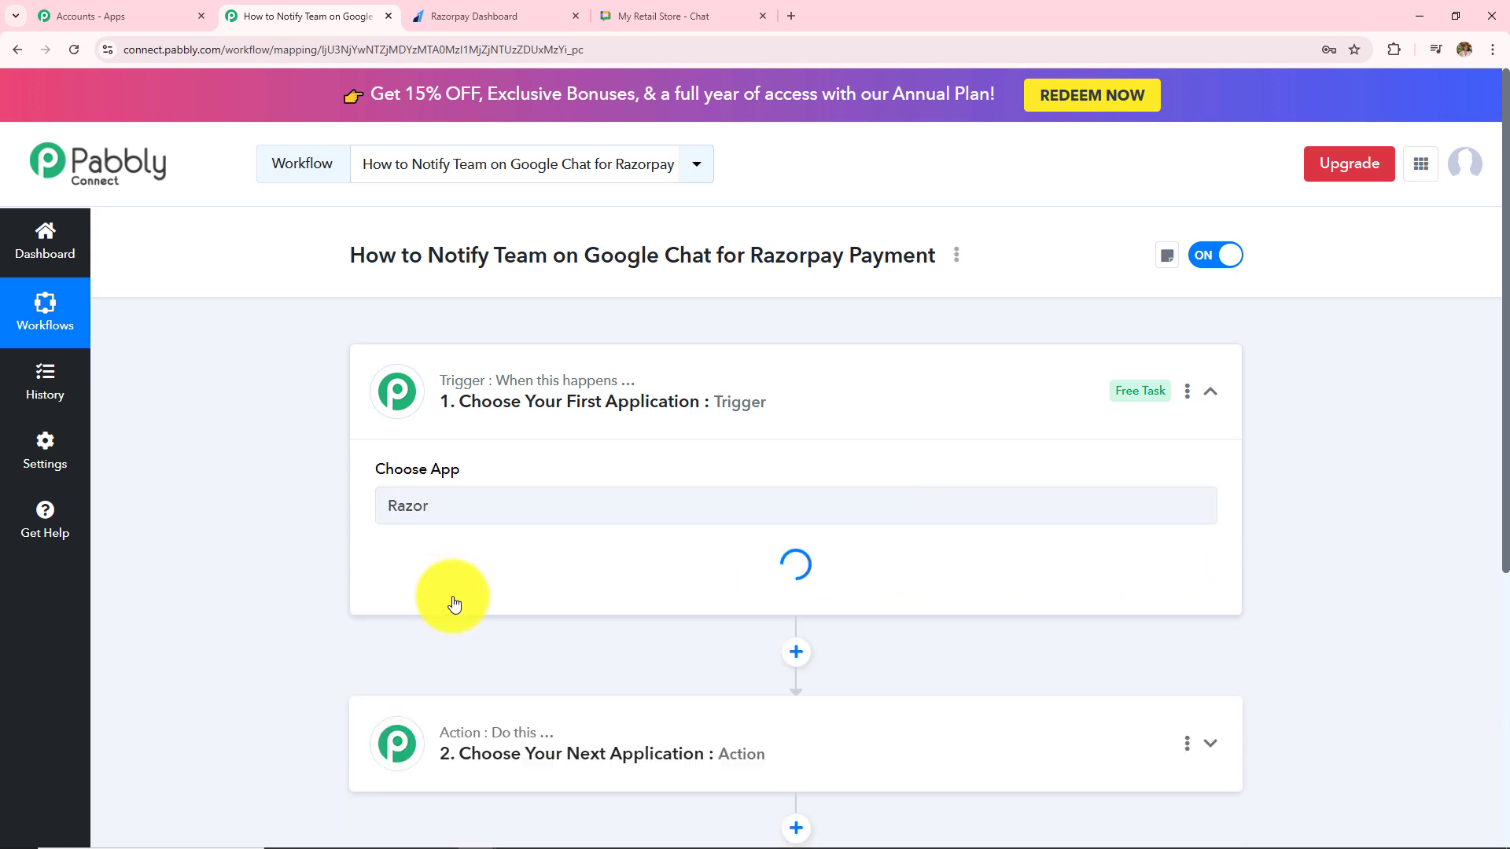
left_click(452, 597)
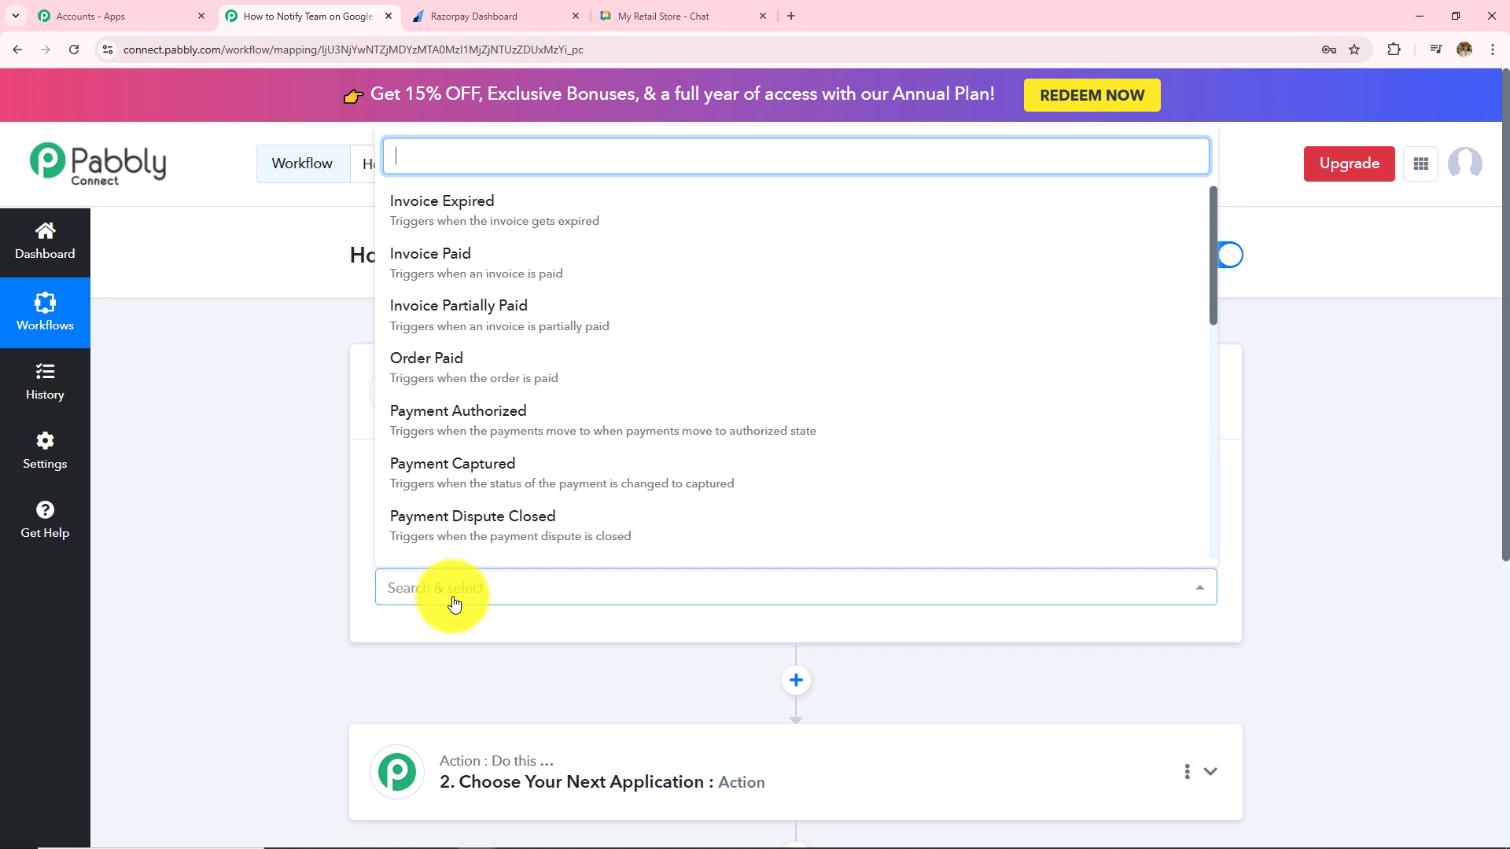
scroll(425, 511, "down", 2)
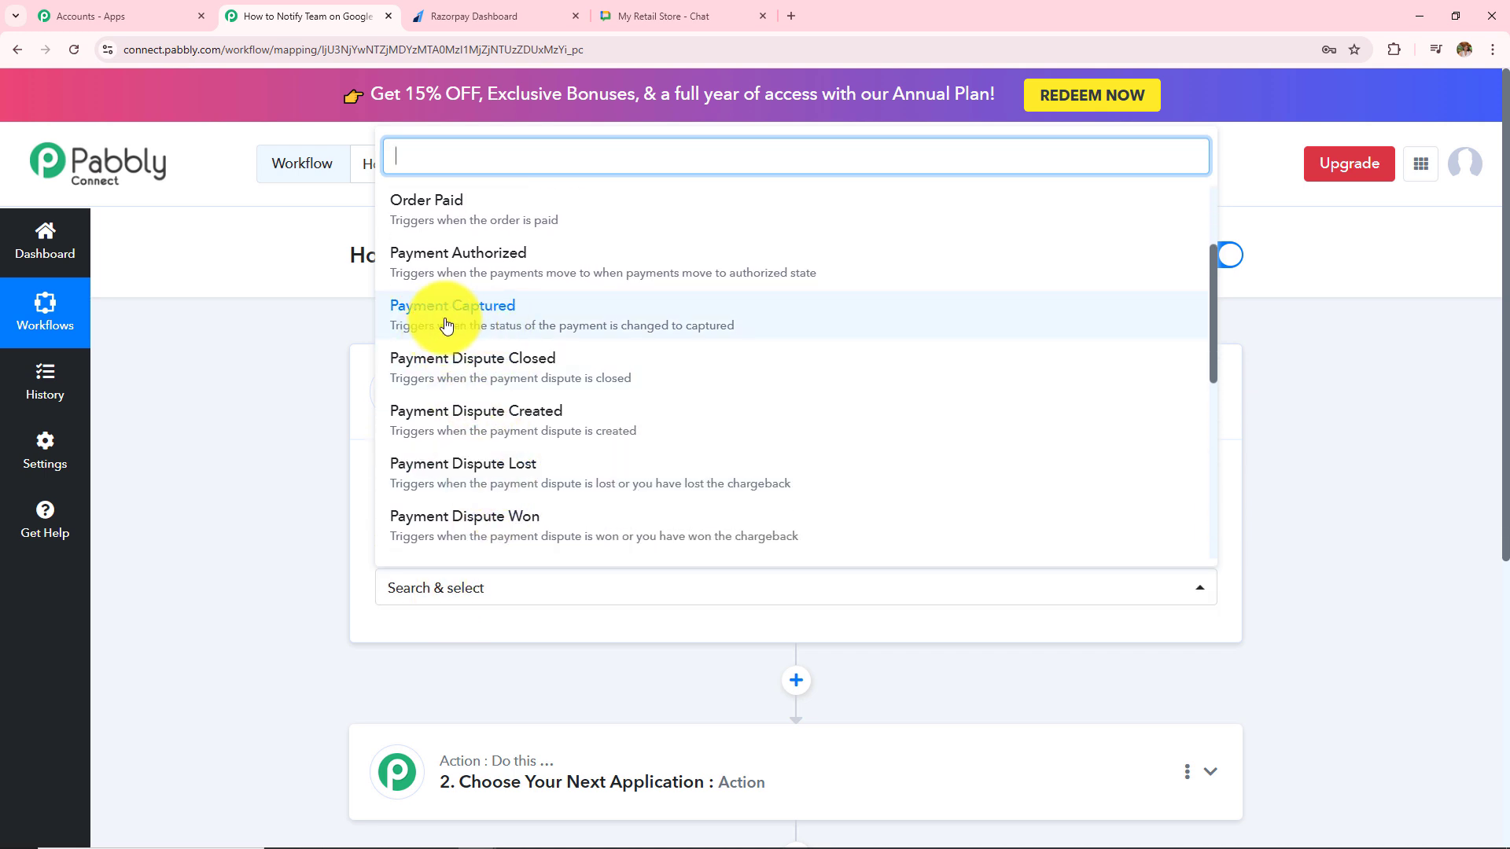
left_click(446, 325)
Switch to the Razorpay dashboard and start adding a new webhook in the developer settings.
scroll(616, 388, "down", 3)
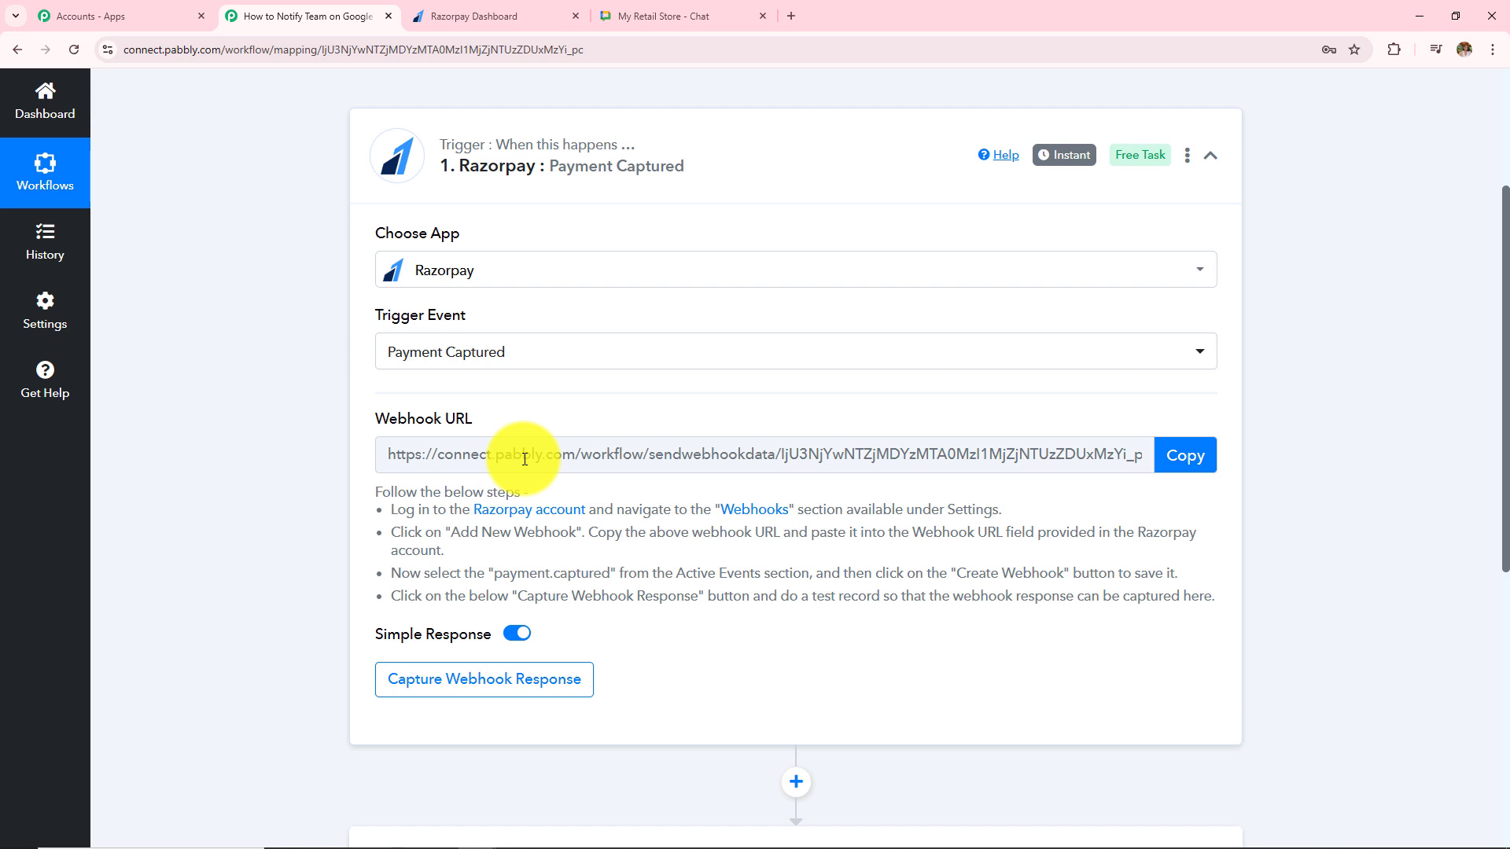
left_click_drag(370, 493, 741, 649)
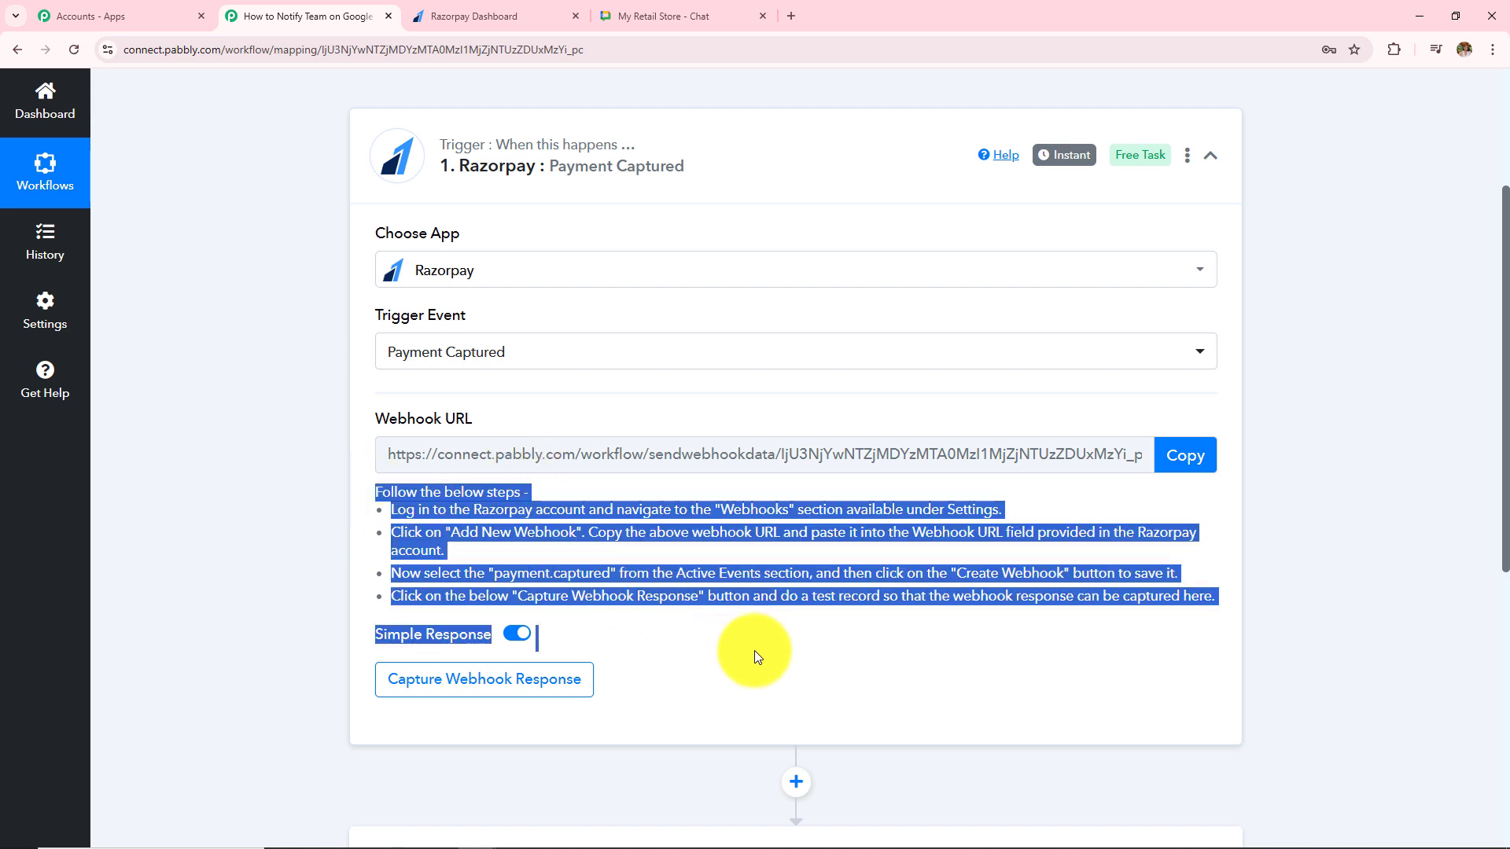
left_click(754, 650)
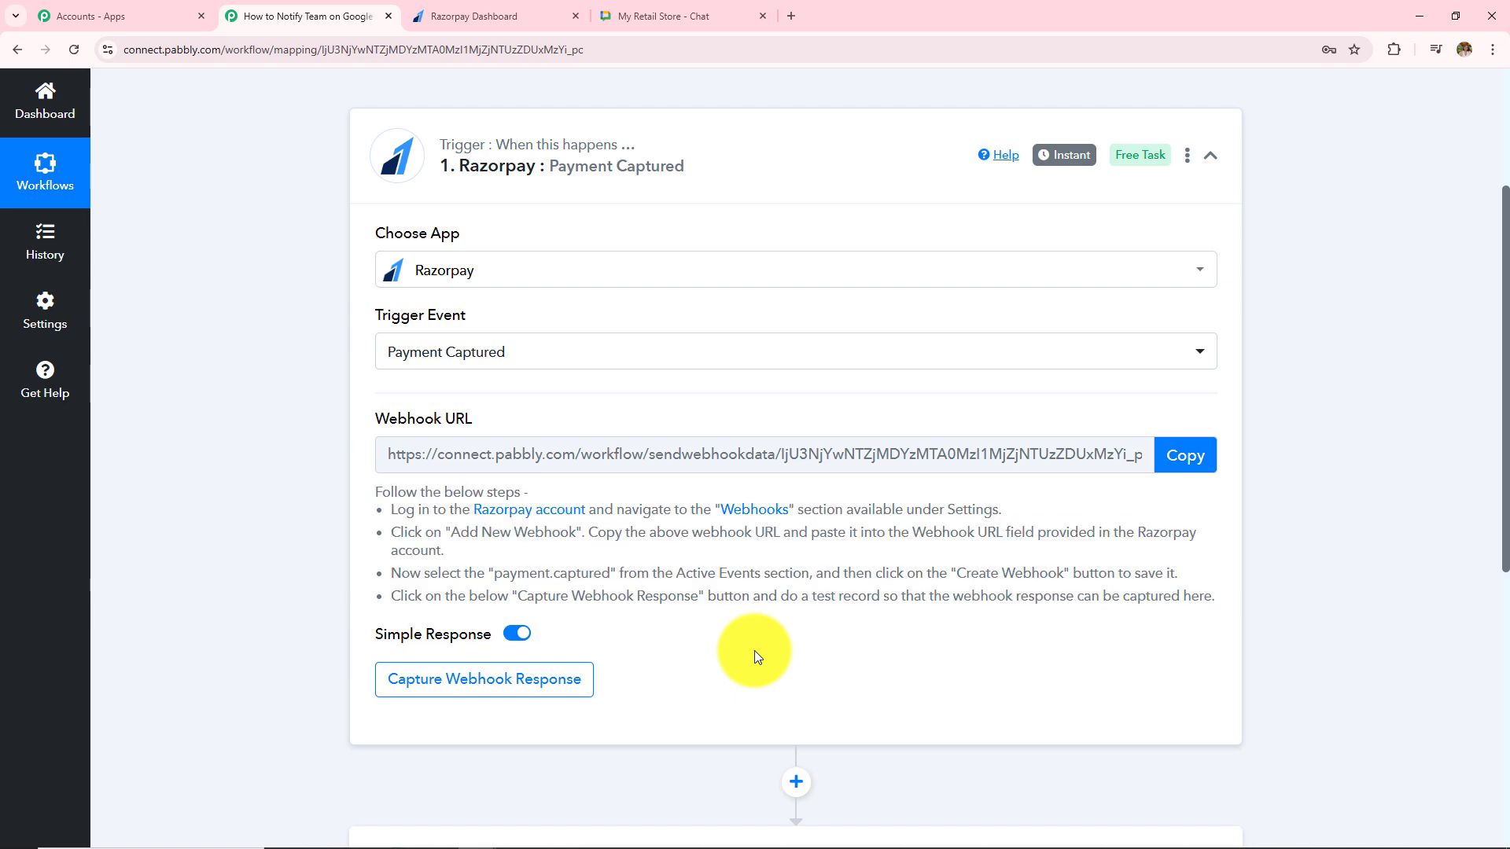
left_click(474, 16)
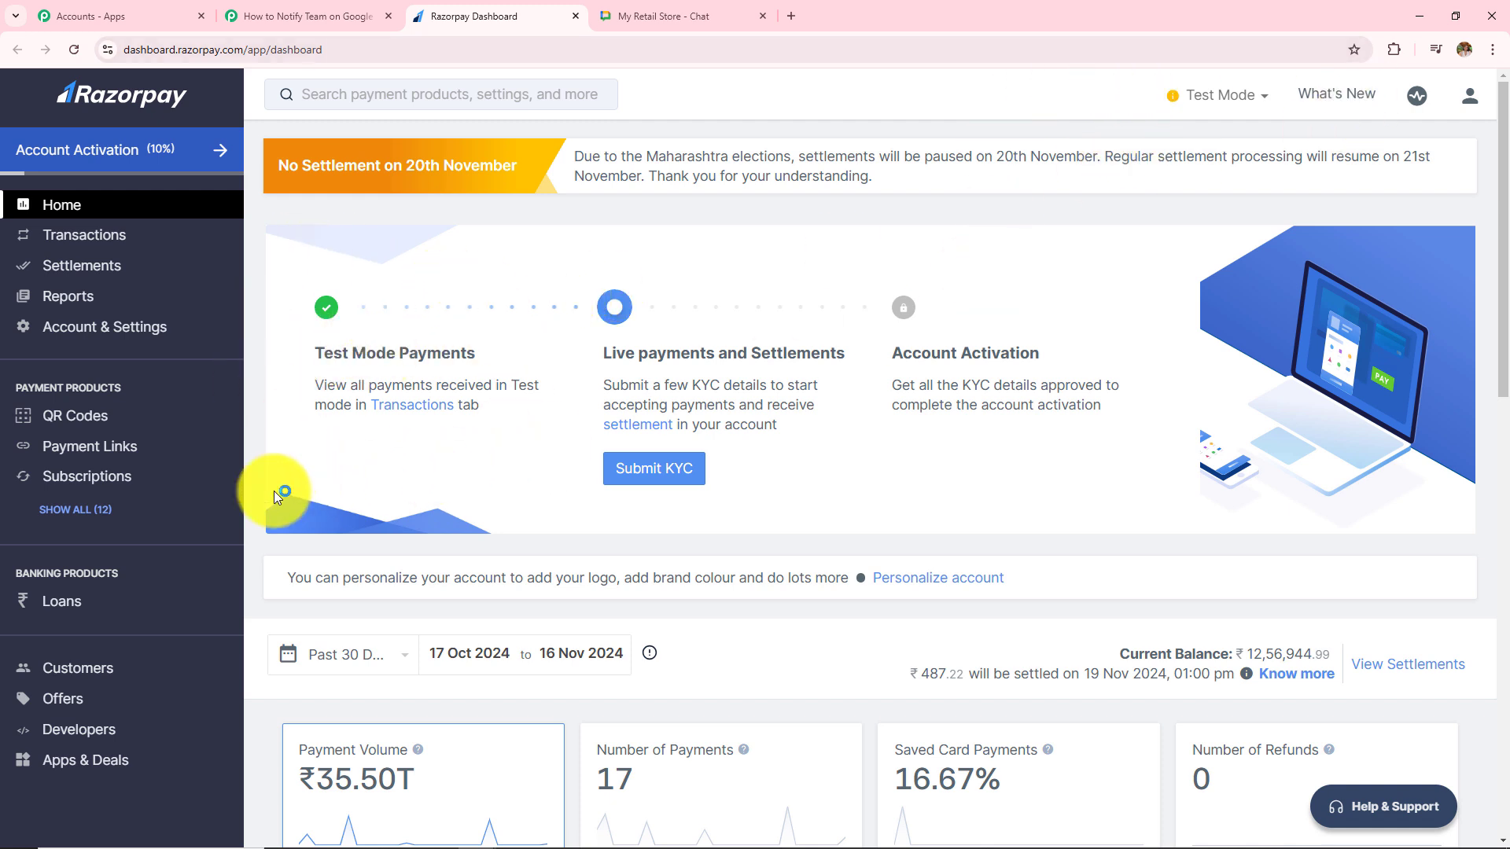
left_click(48, 739)
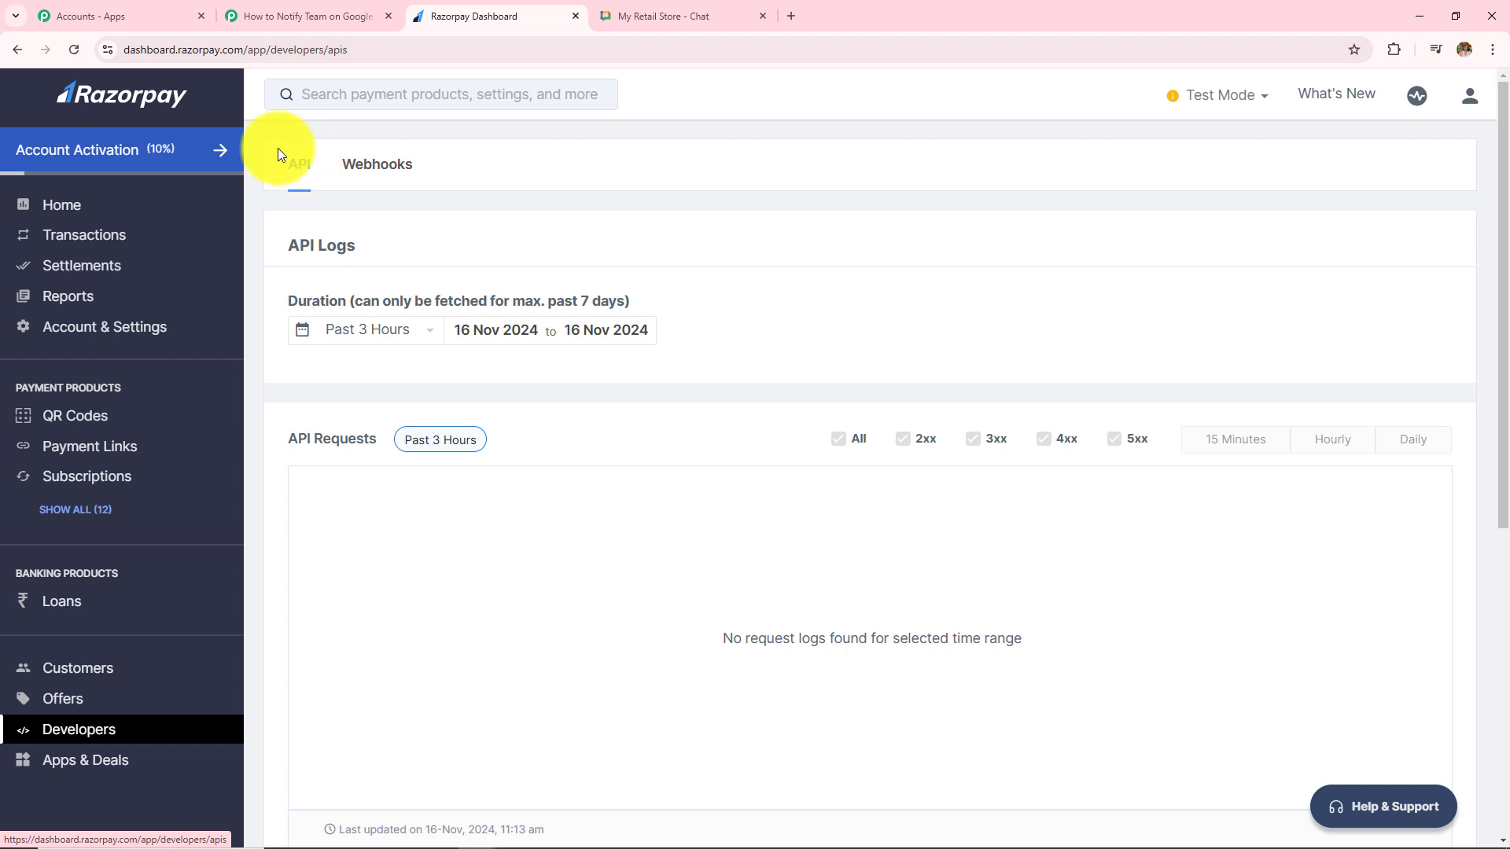
left_click(378, 173)
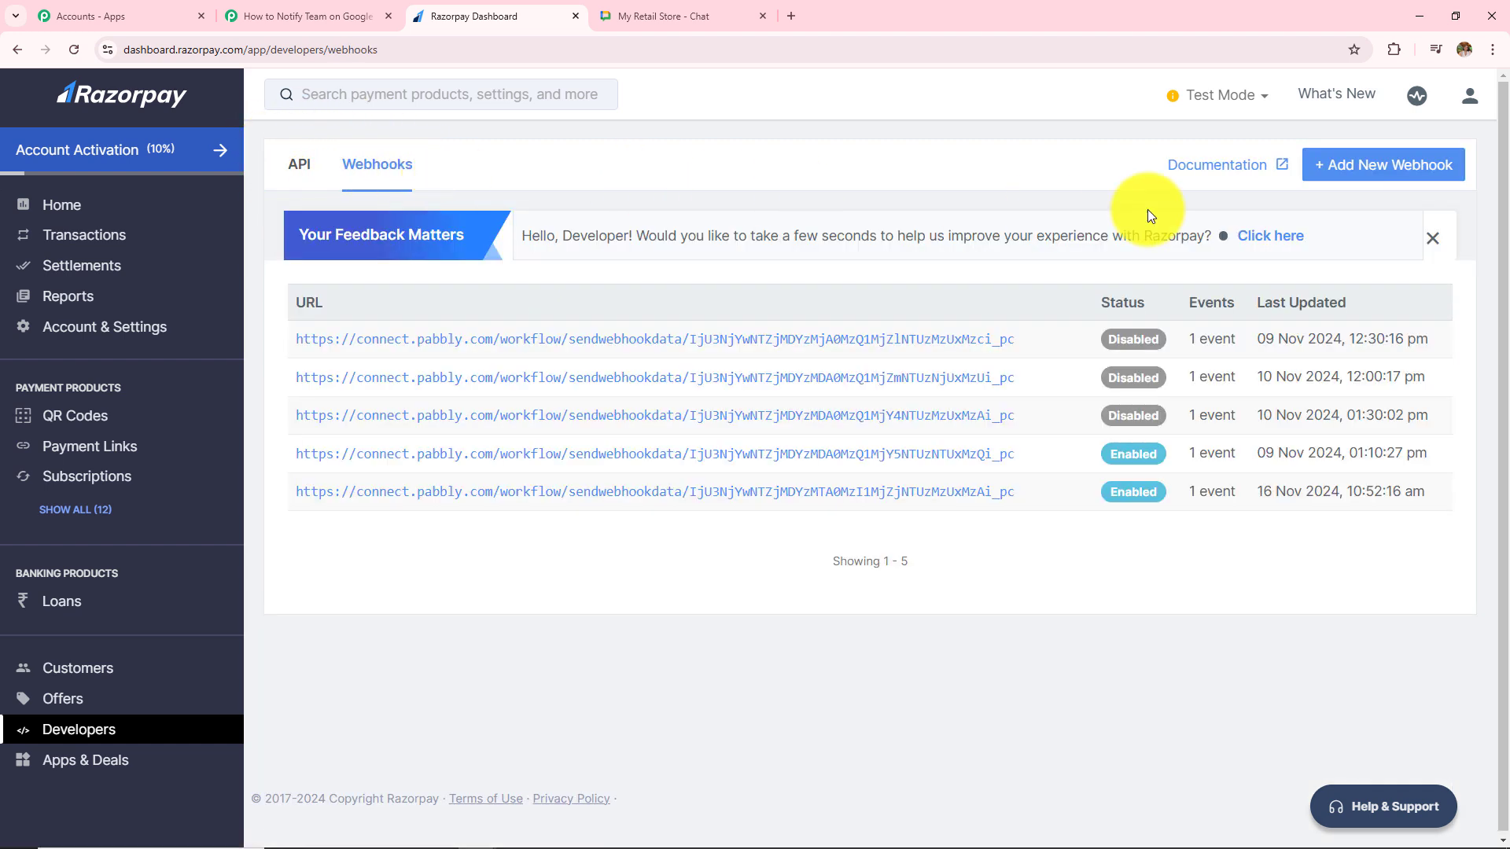
left_click(1388, 186)
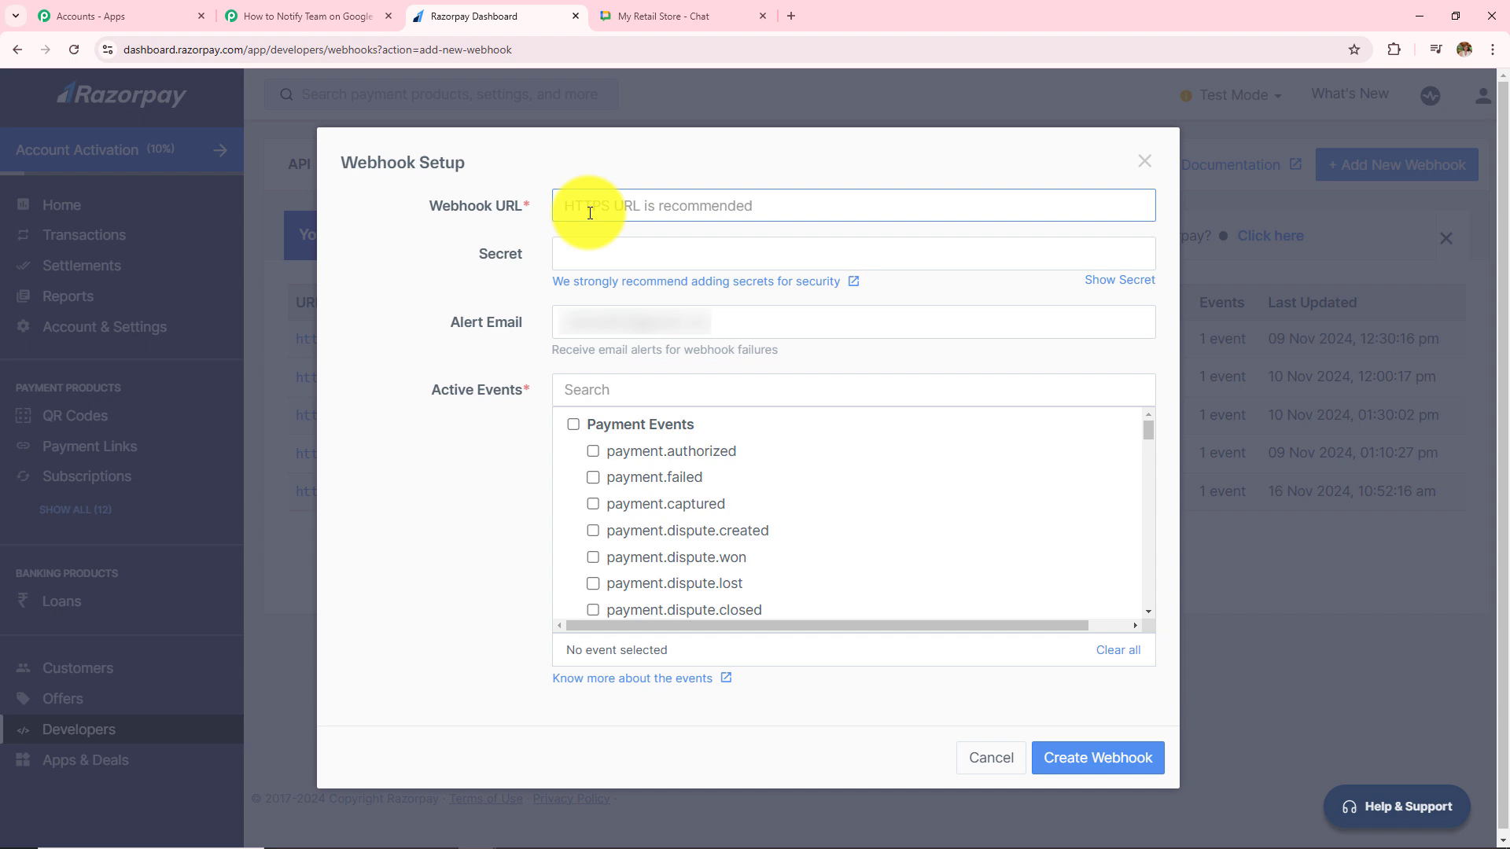
Copy the Razorpay trigger's webhook URL from the Pabbly Connect workflow and paste it as the Webhook URL in Razorpay's webhook setup.
left_click(291, 14)
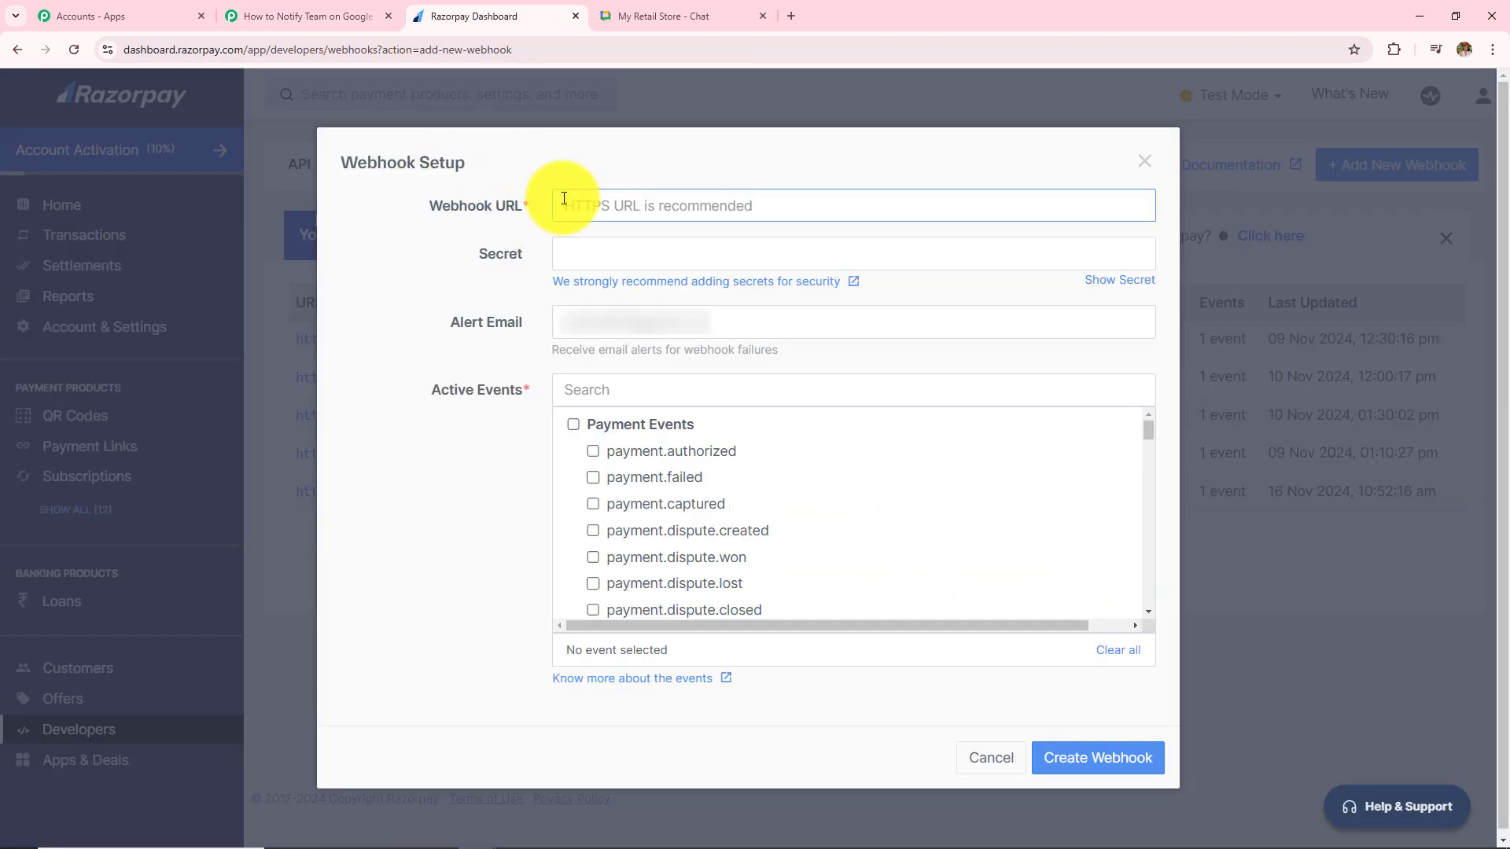
left_click(347, 15)
left_click(1189, 458)
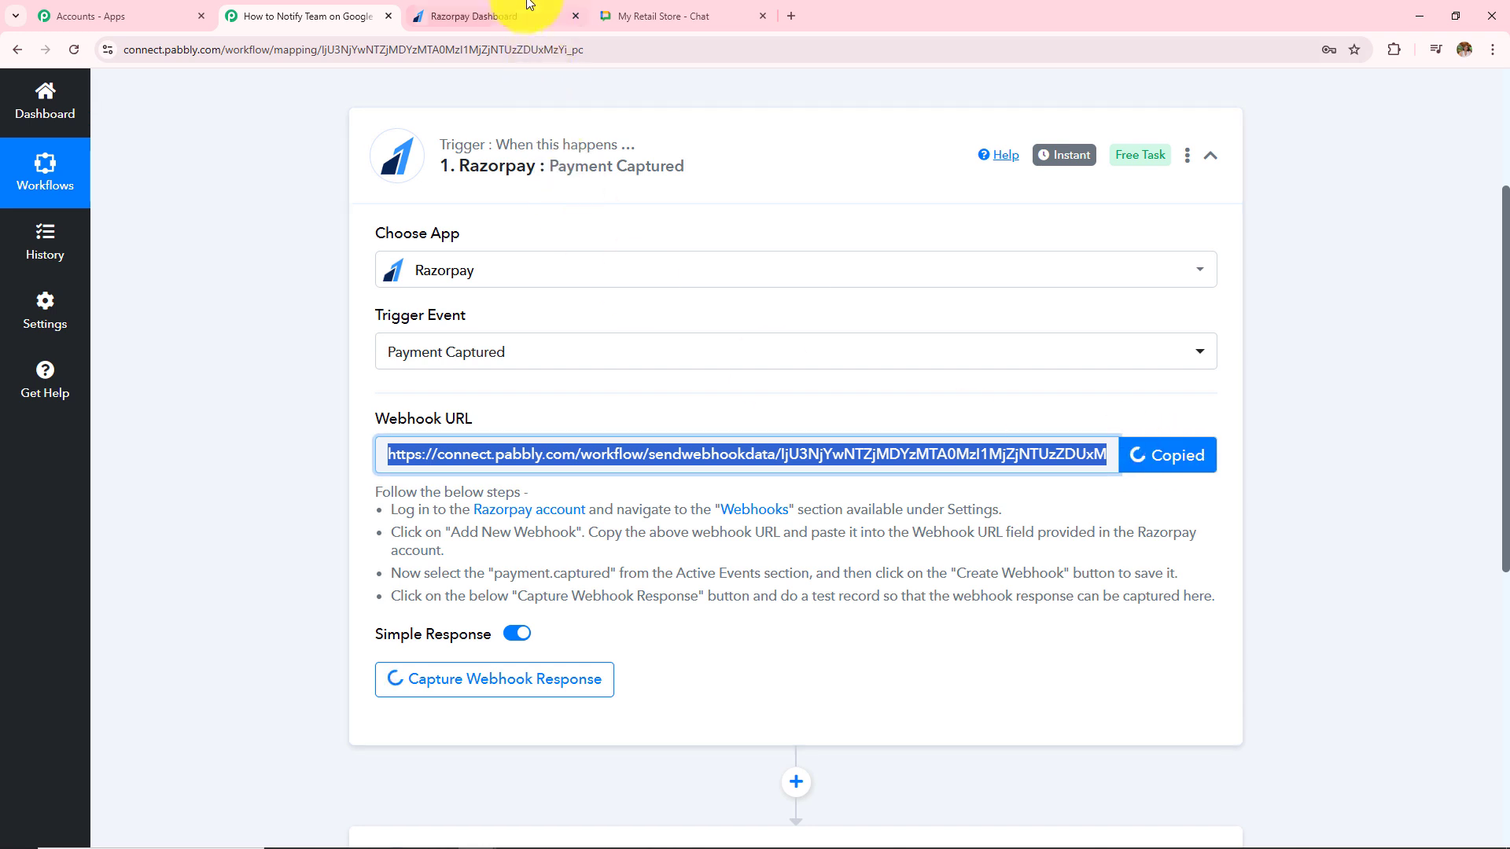
left_click(471, 16)
left_click(639, 205)
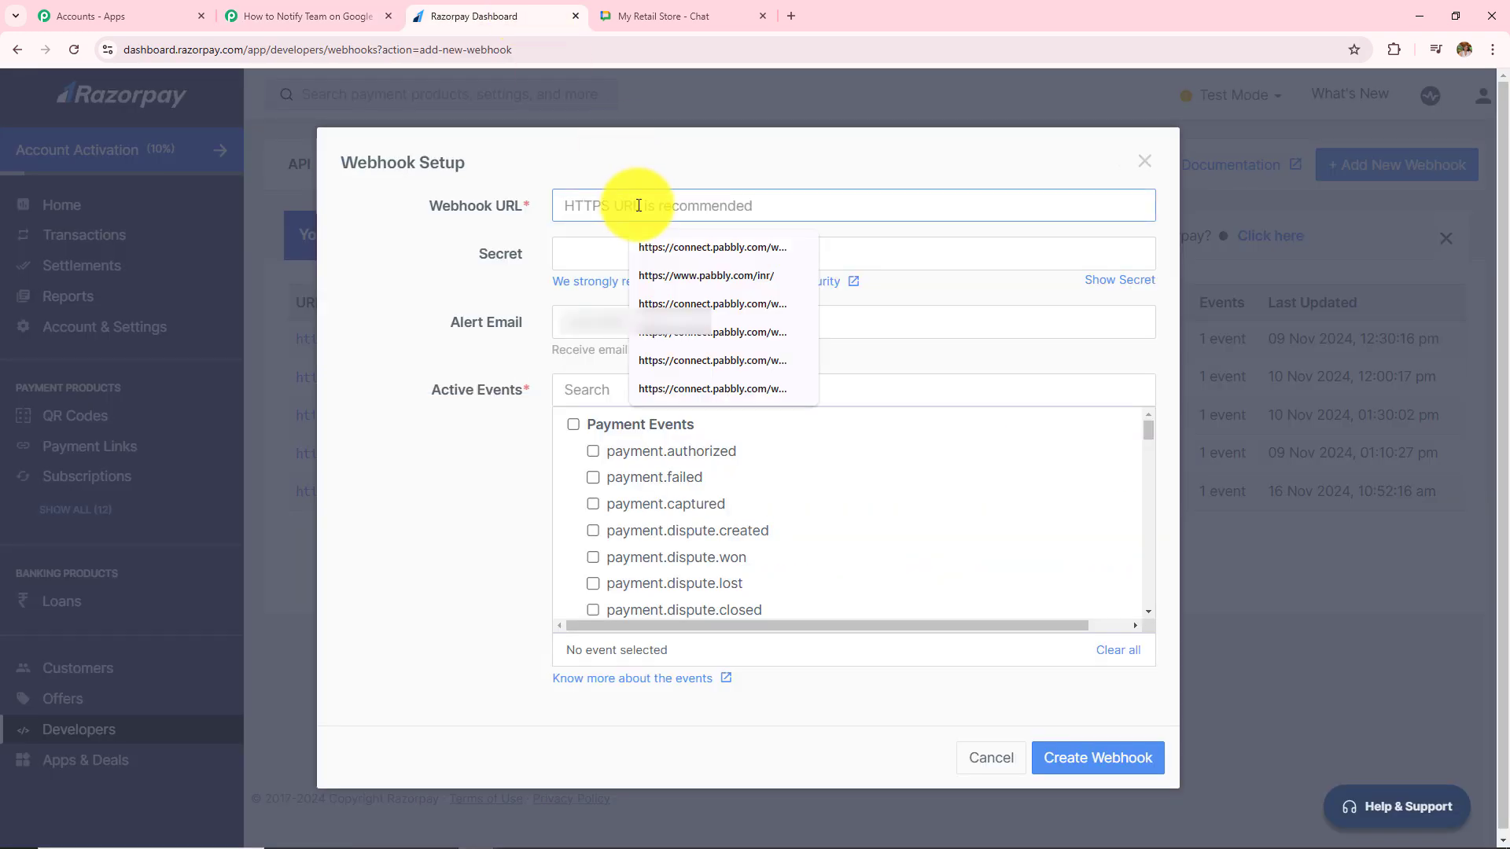
key("ctrl+v")
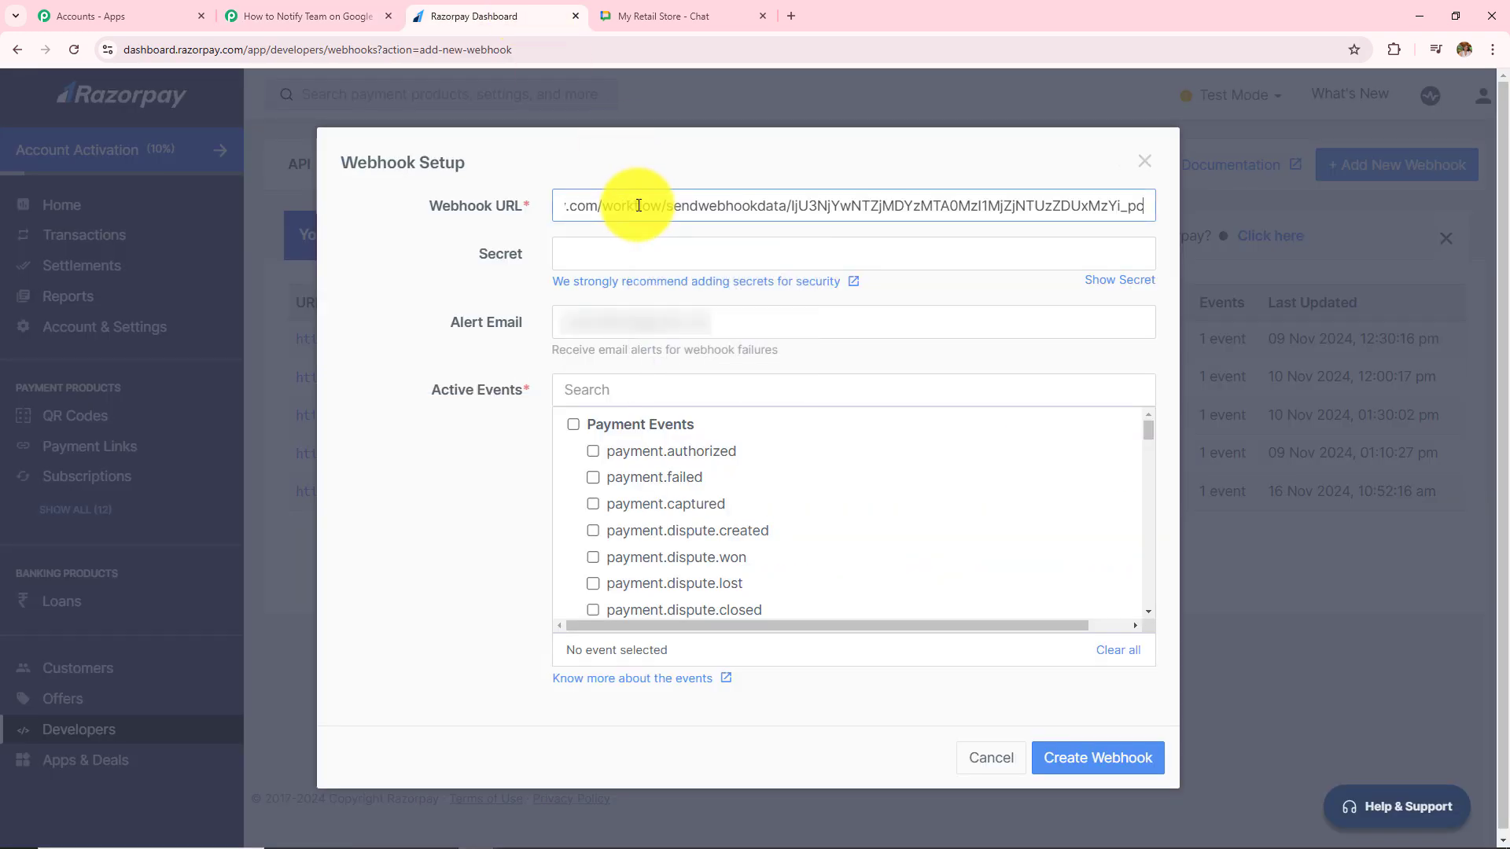
Fill in the webhook's Secret, select payment.captured as the active event and create the webhook.
left_click(663, 254)
left_click(882, 330)
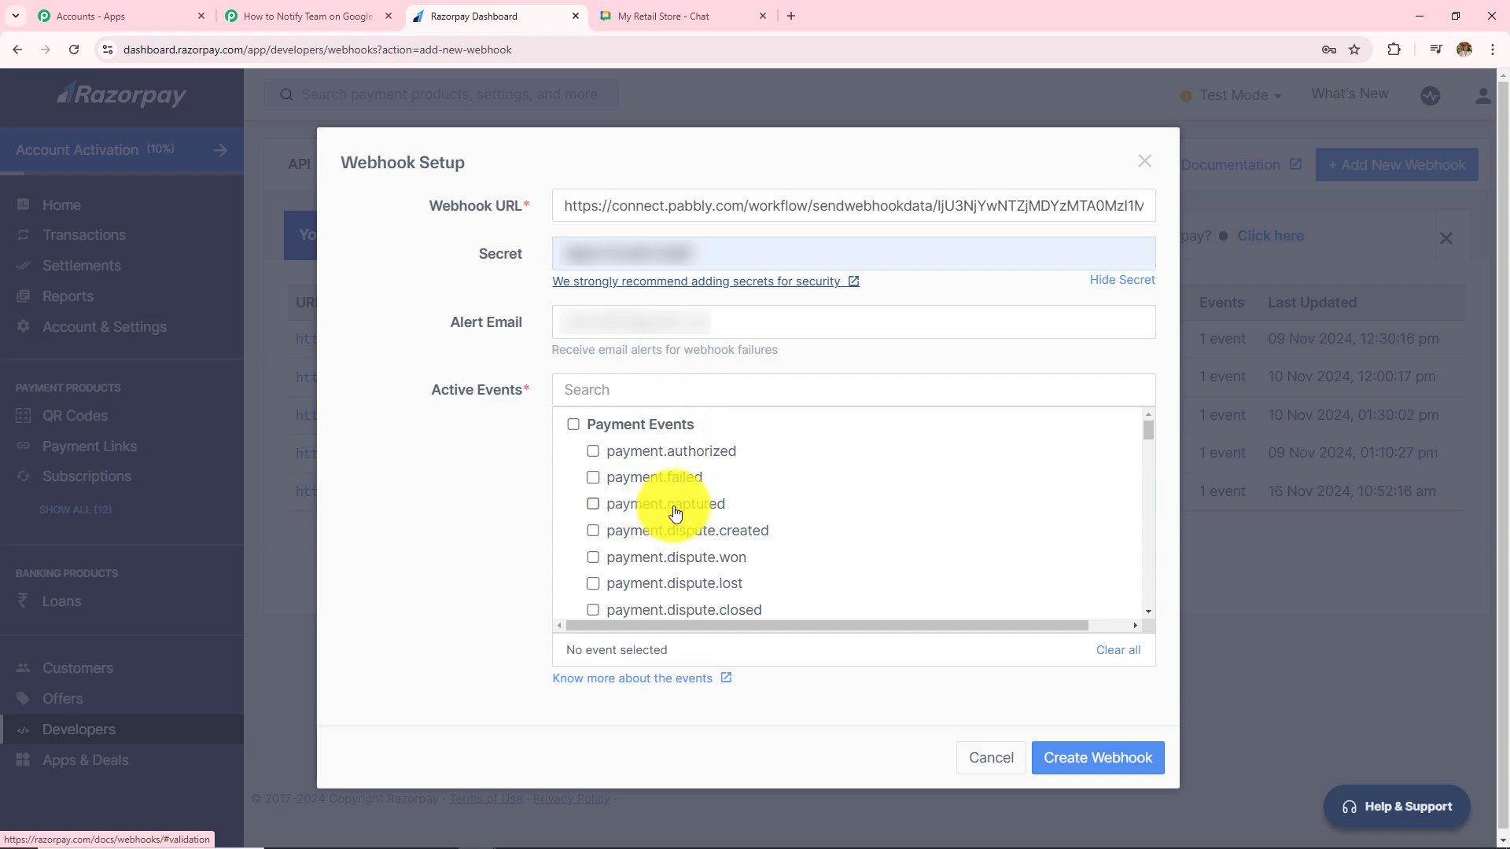
left_click(595, 504)
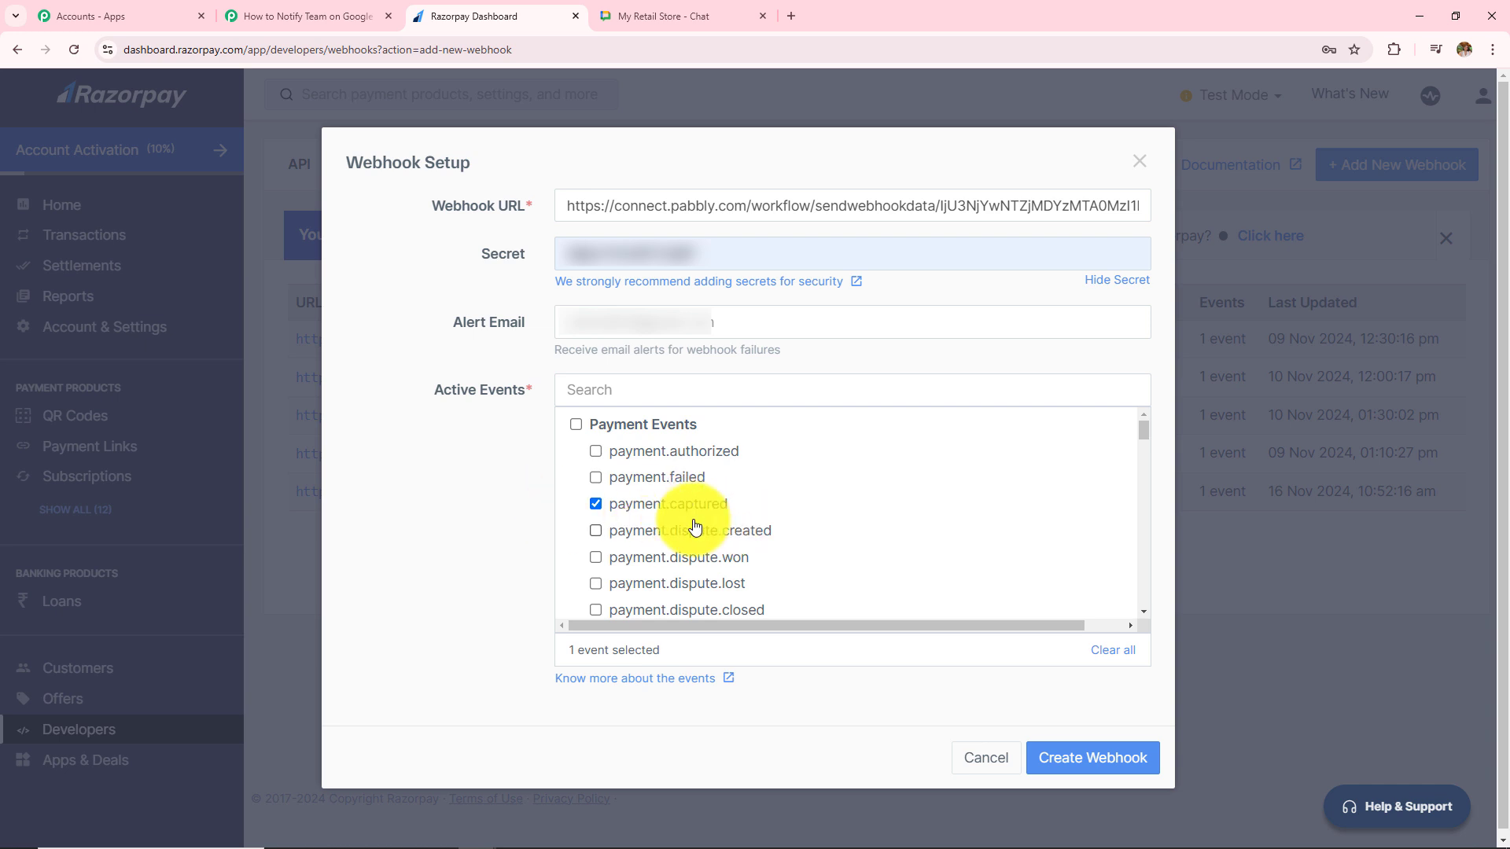
left_click(1081, 758)
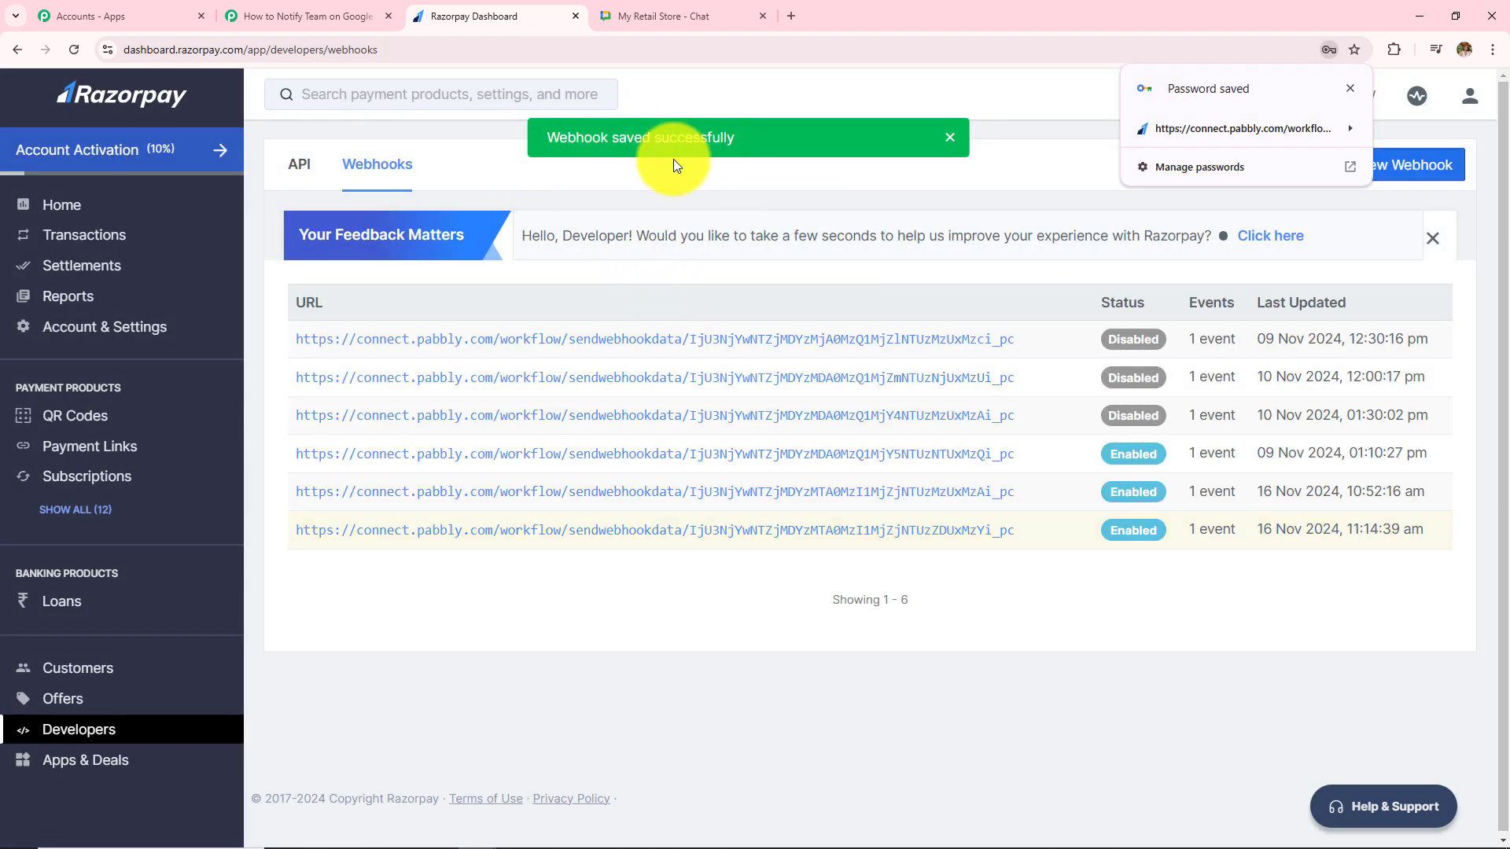
Switch back to the Pabbly Connect workflow and read the note about the awaited webhook response in the Razorpay trigger.
left_click(319, 13)
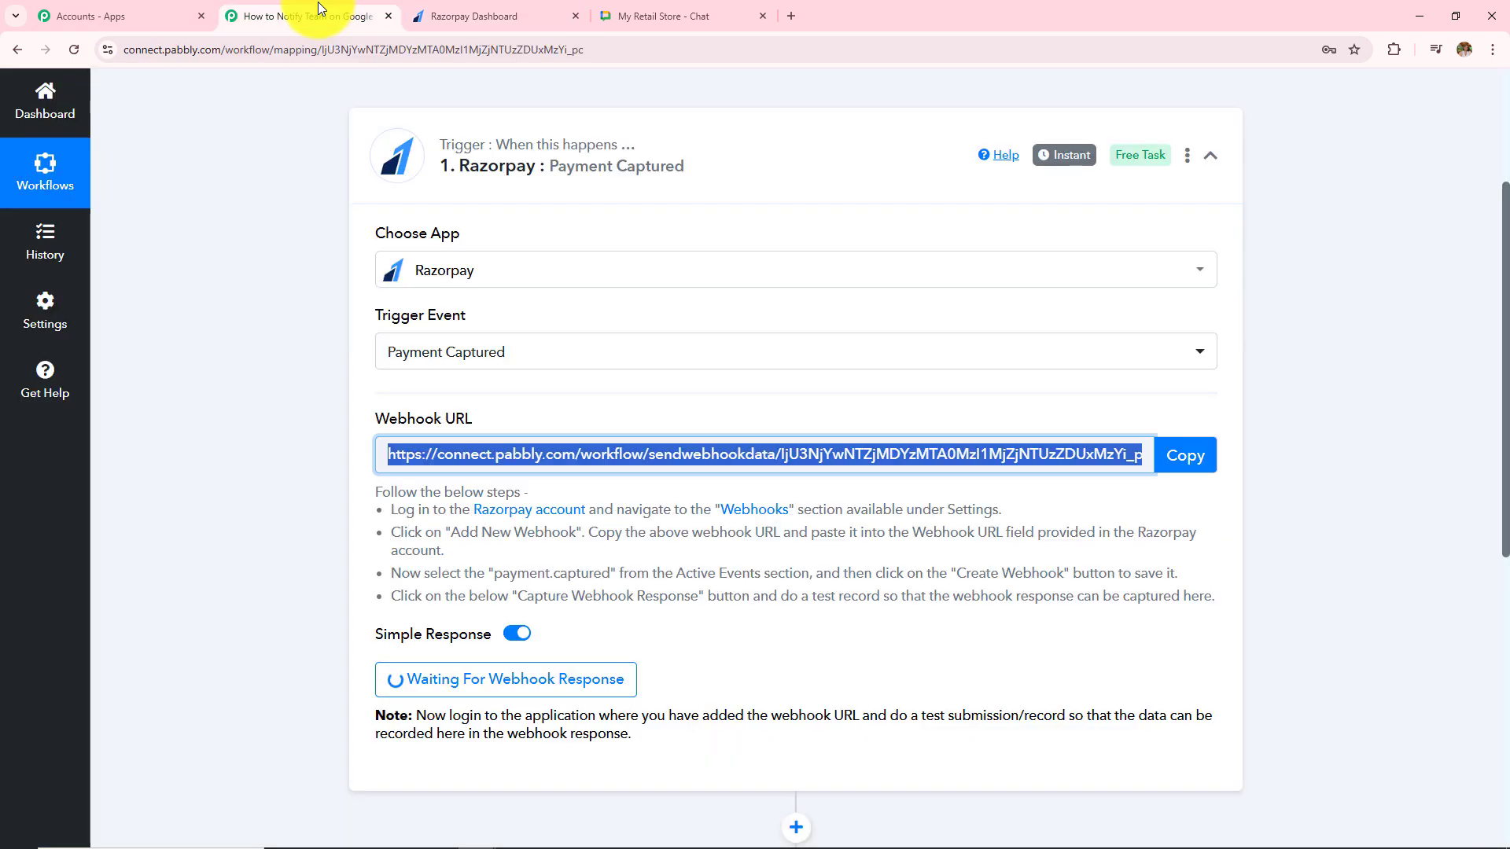
scroll(809, 426, "down", 3)
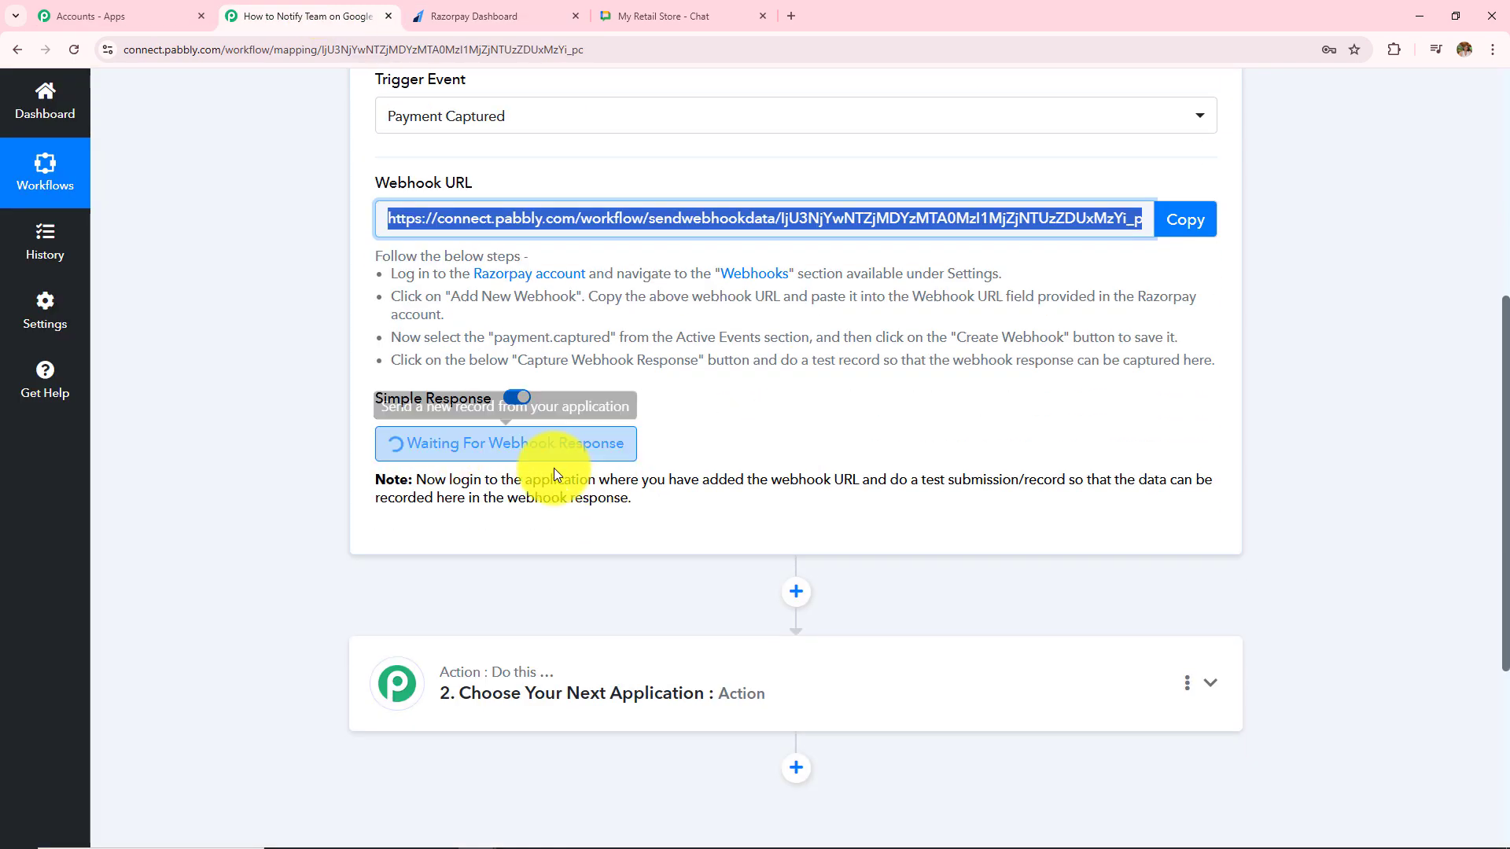
left_click_drag(416, 479, 742, 549)
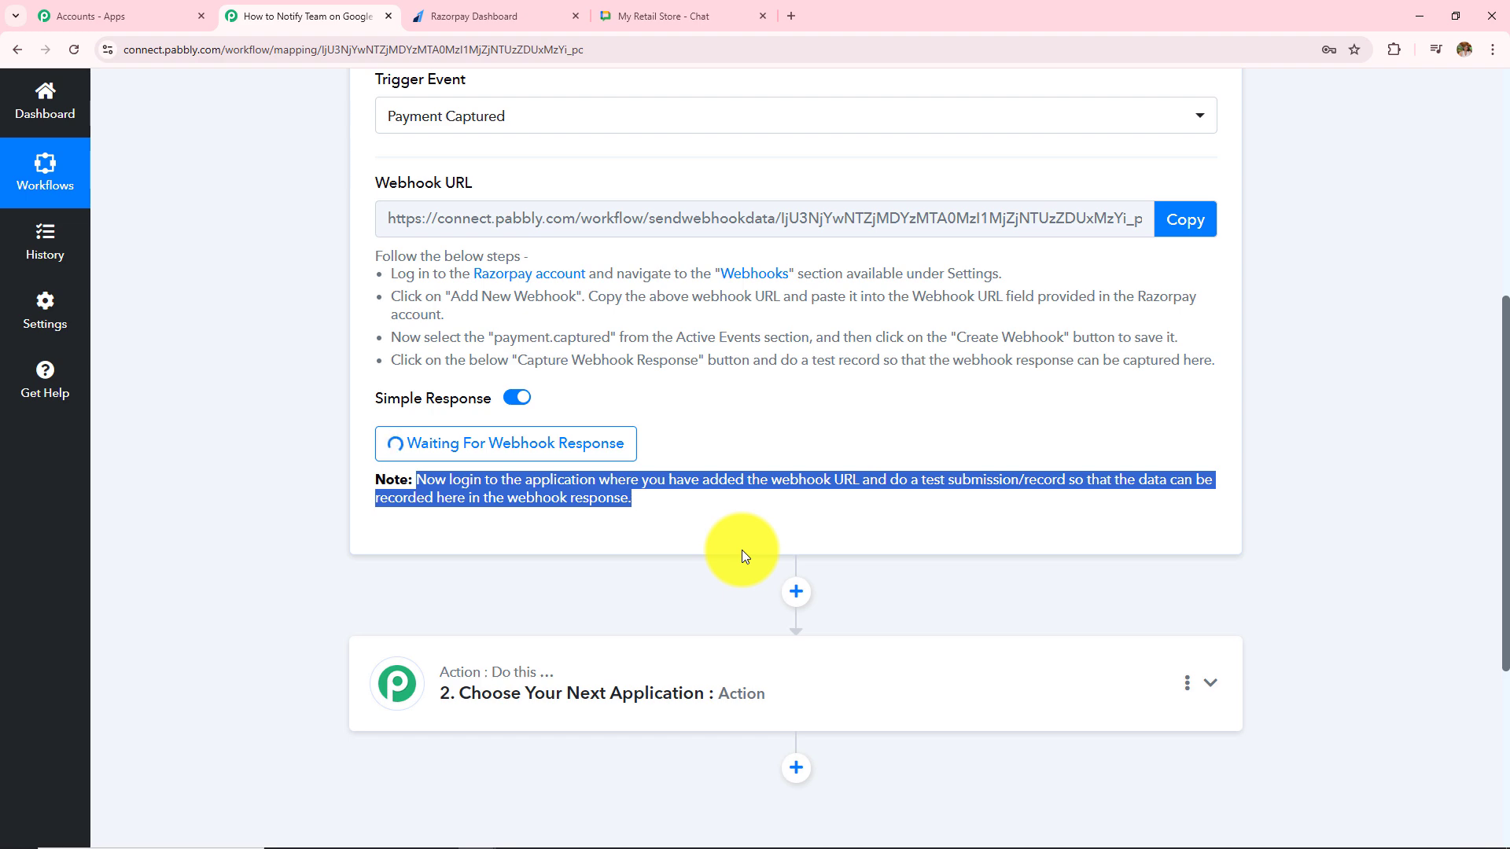
scroll(683, 525, "up", 3)
scroll(682, 525, "down", 2)
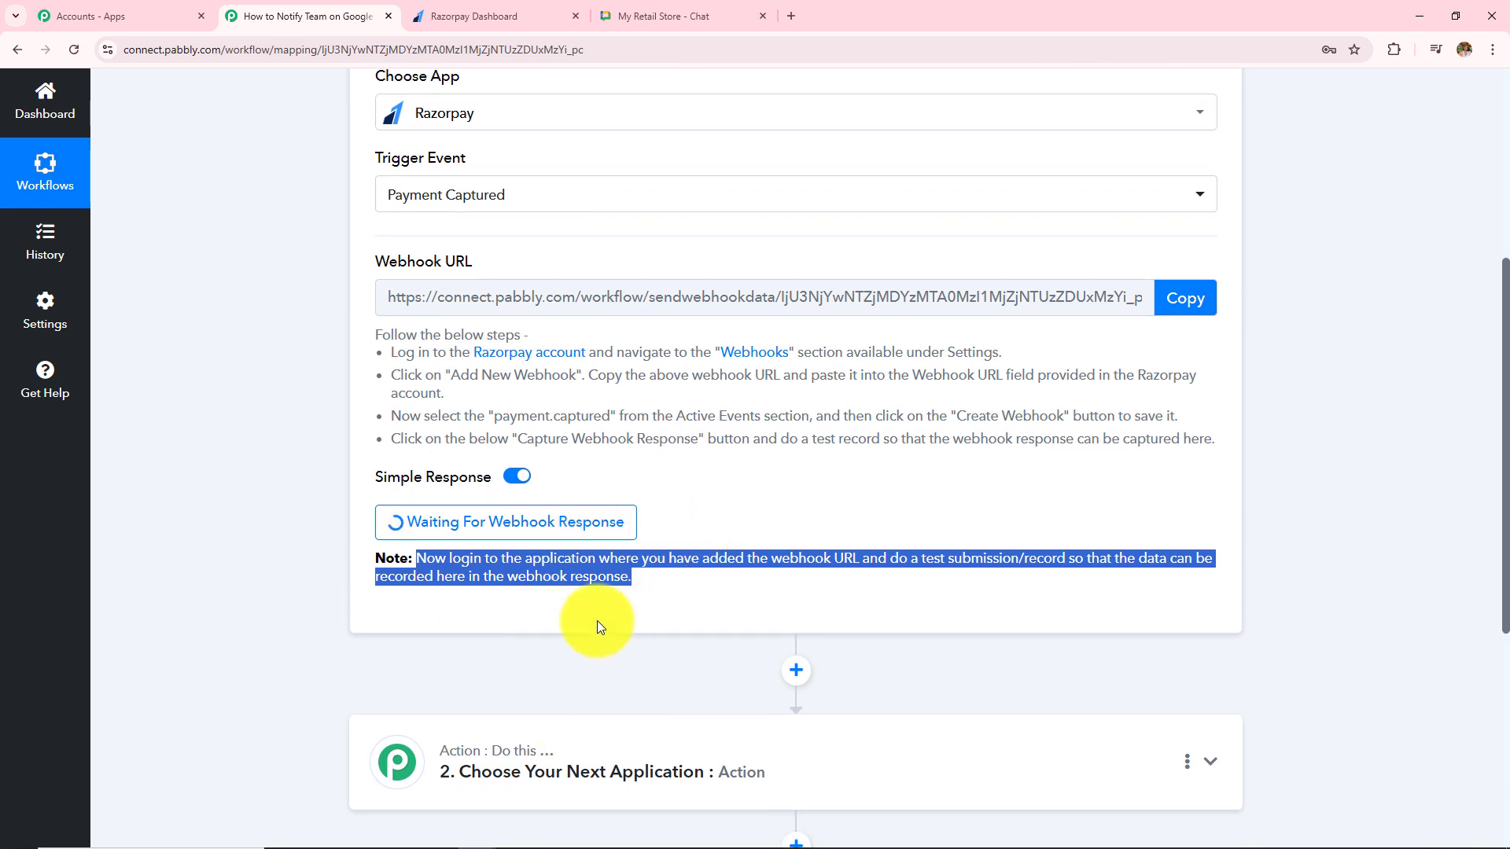
scroll(503, 578, "up", 2)
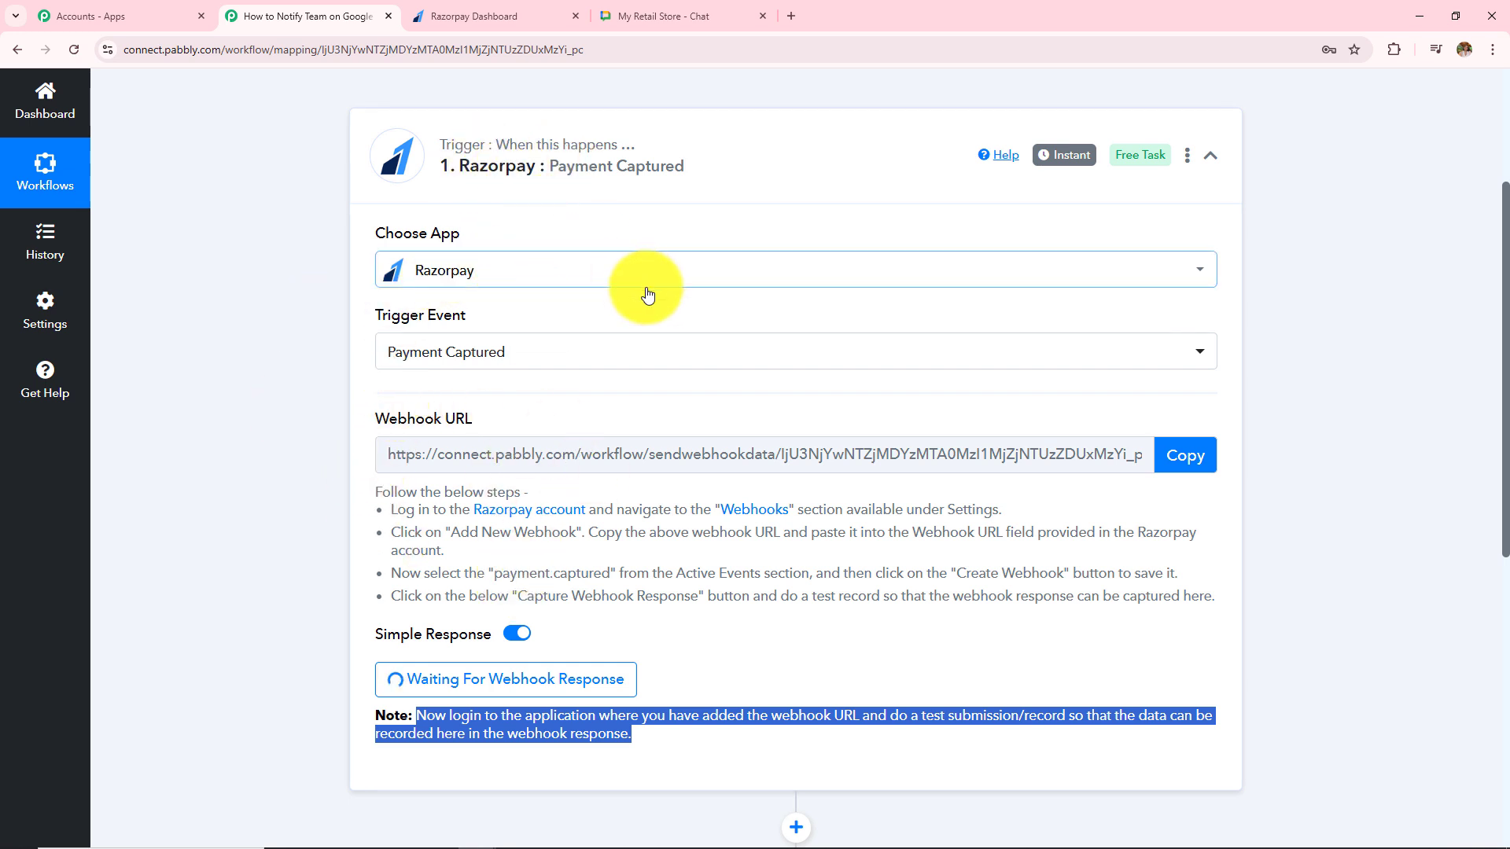
Copy the Organic Glow Serum payment page's URL from Razorpay's Payment Pages and open it in a new browser tab.
left_click(485, 8)
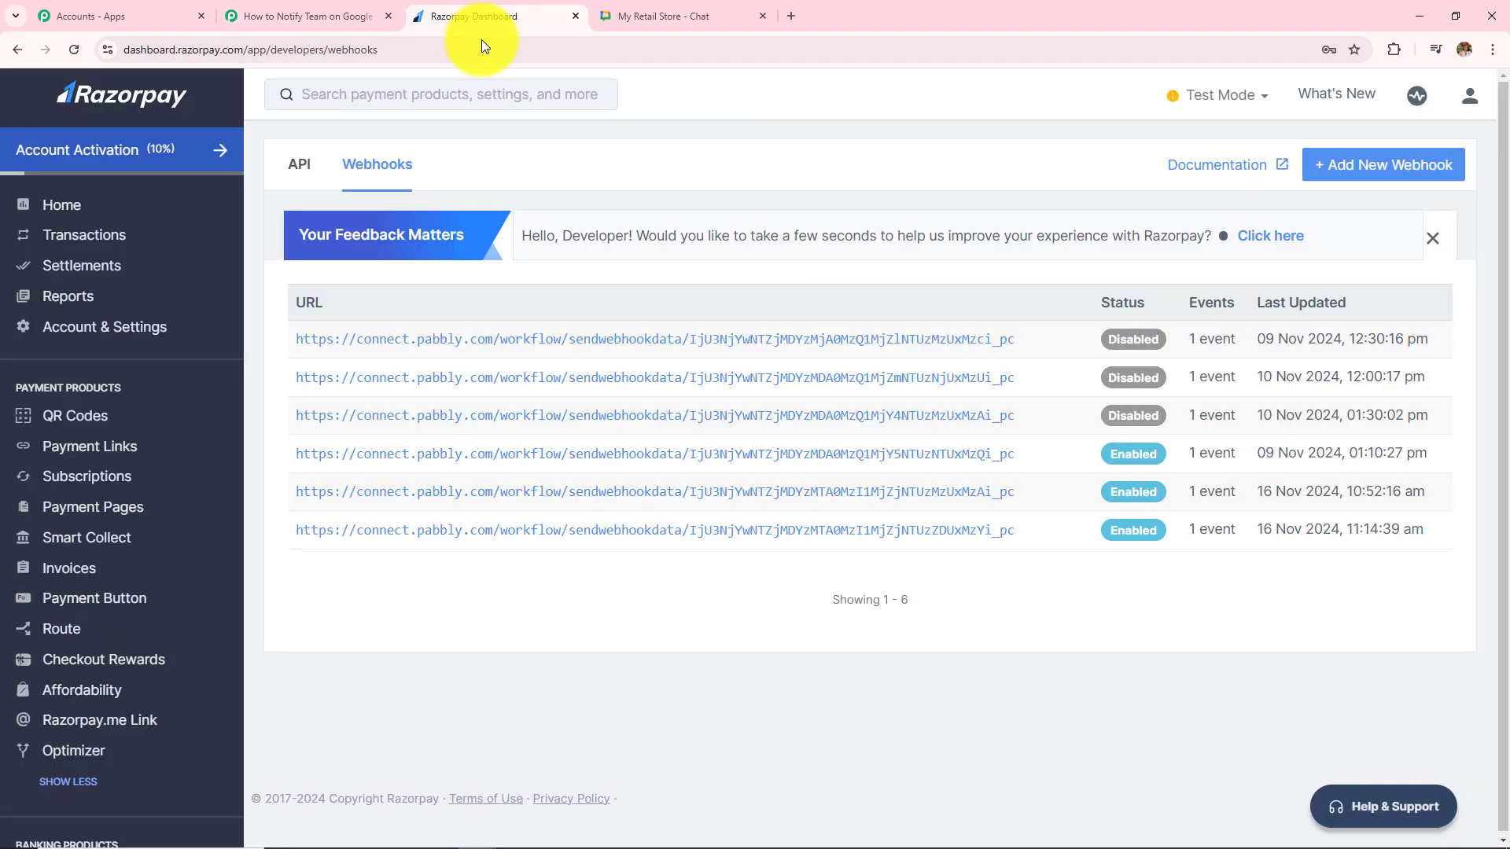
left_click(68, 511)
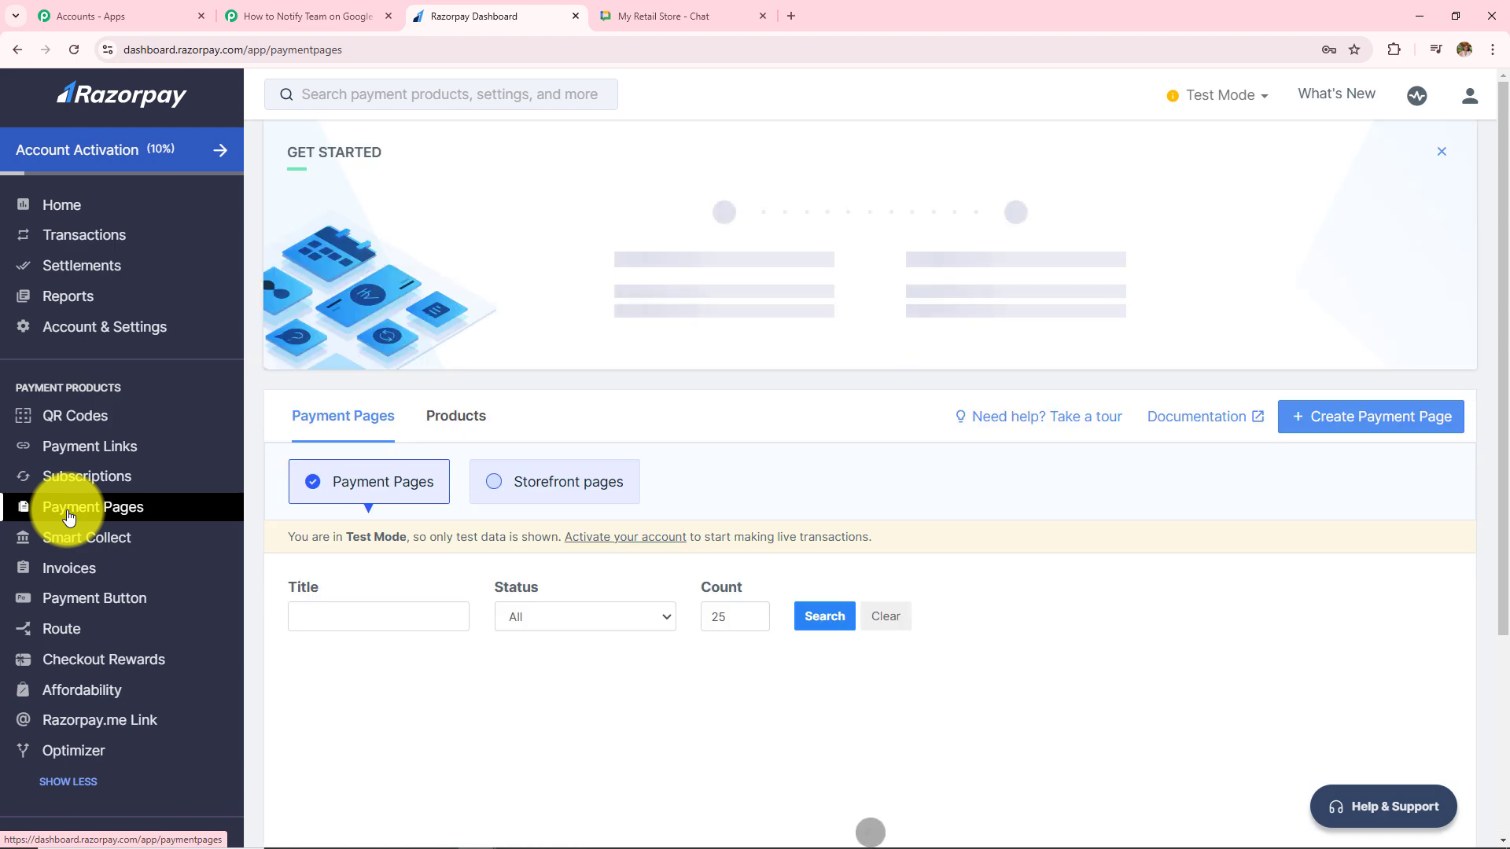
scroll(607, 511, "down", 4)
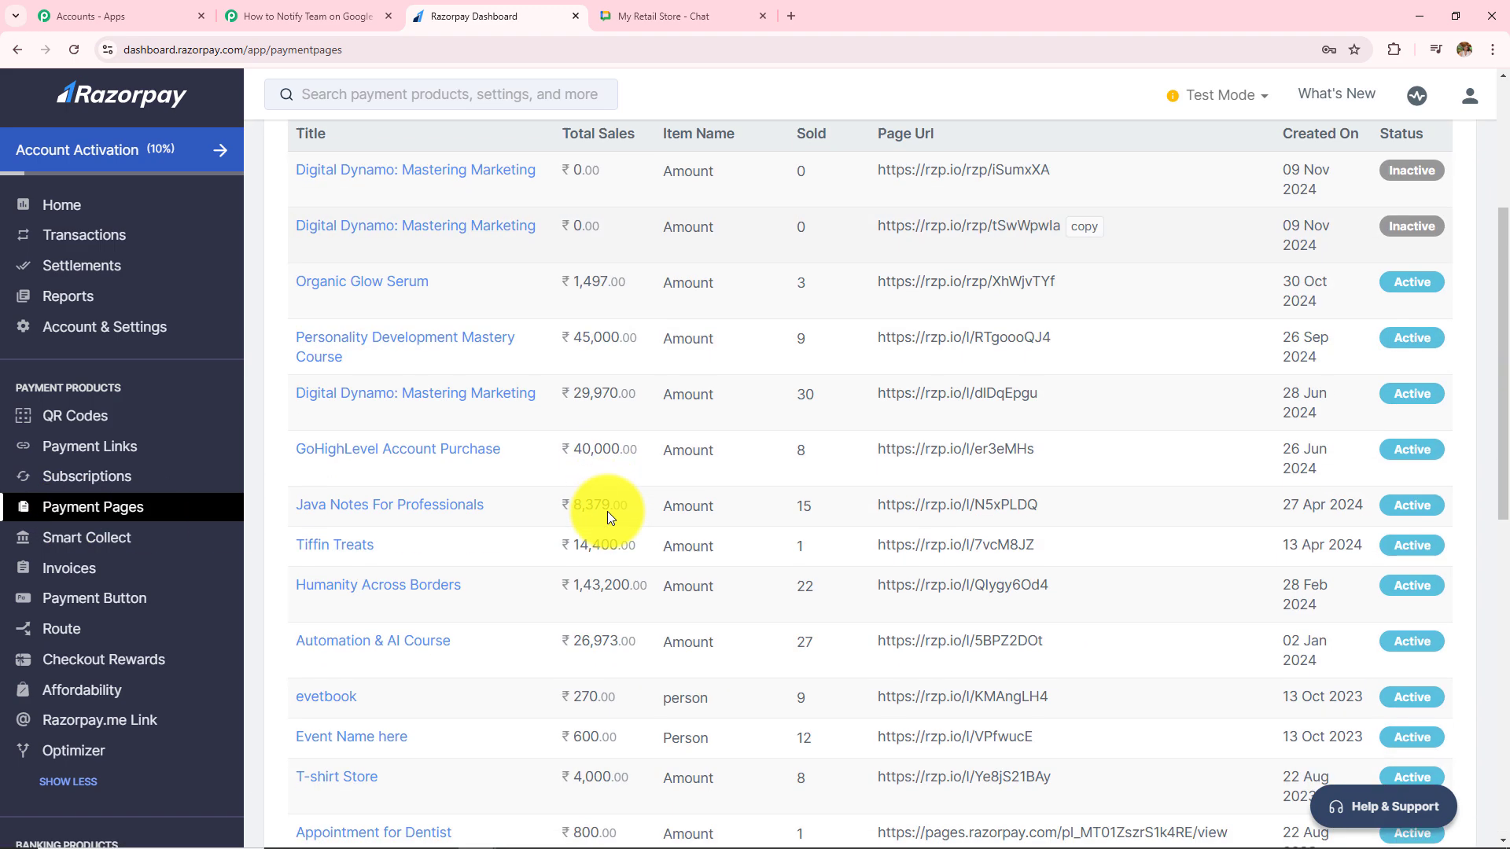
scroll(607, 511, "down", 1)
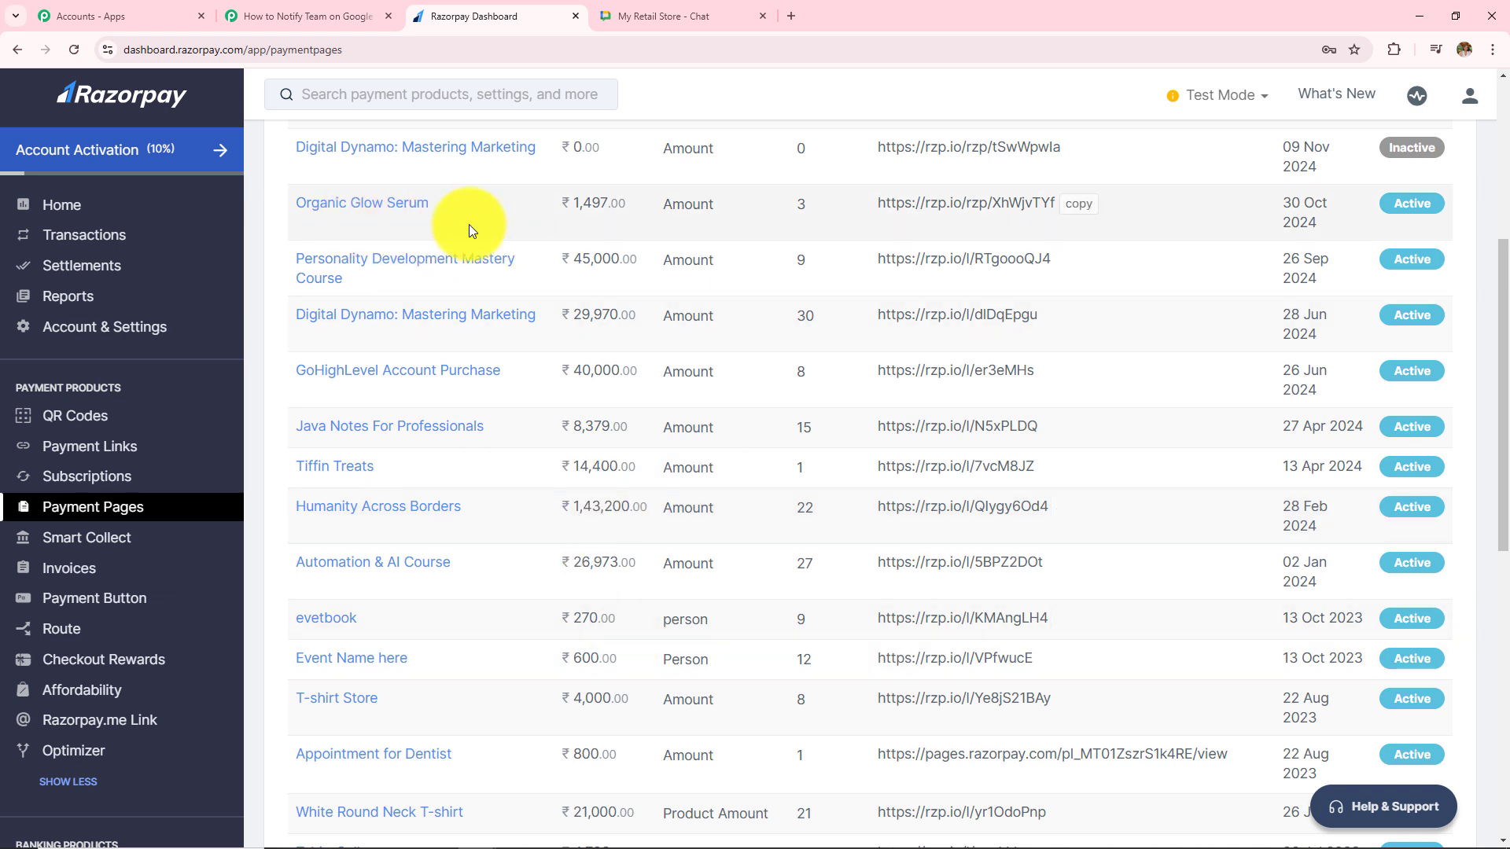
left_click(1077, 206)
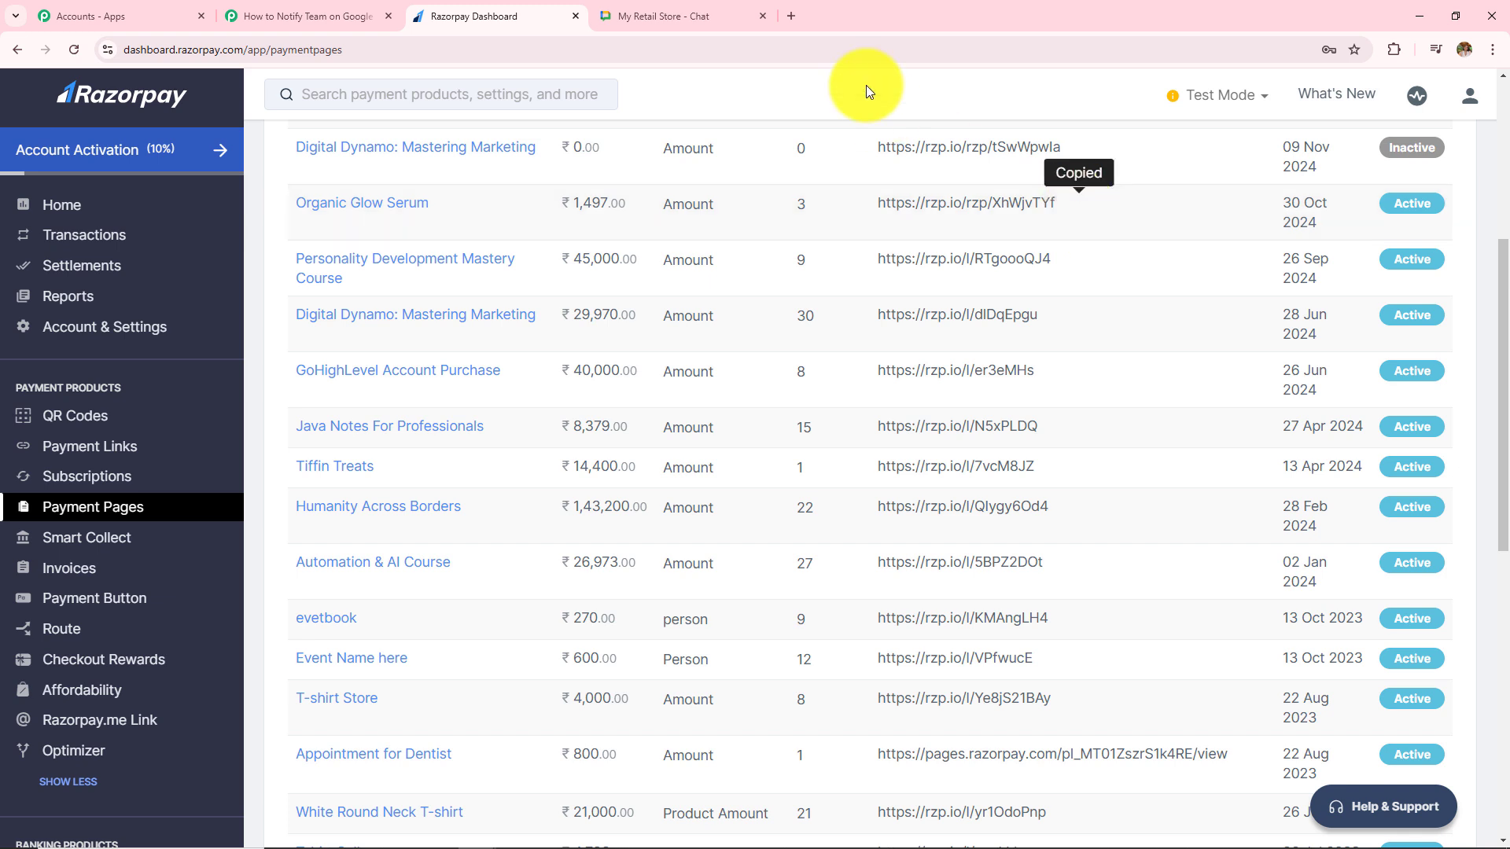
left_click(792, 16)
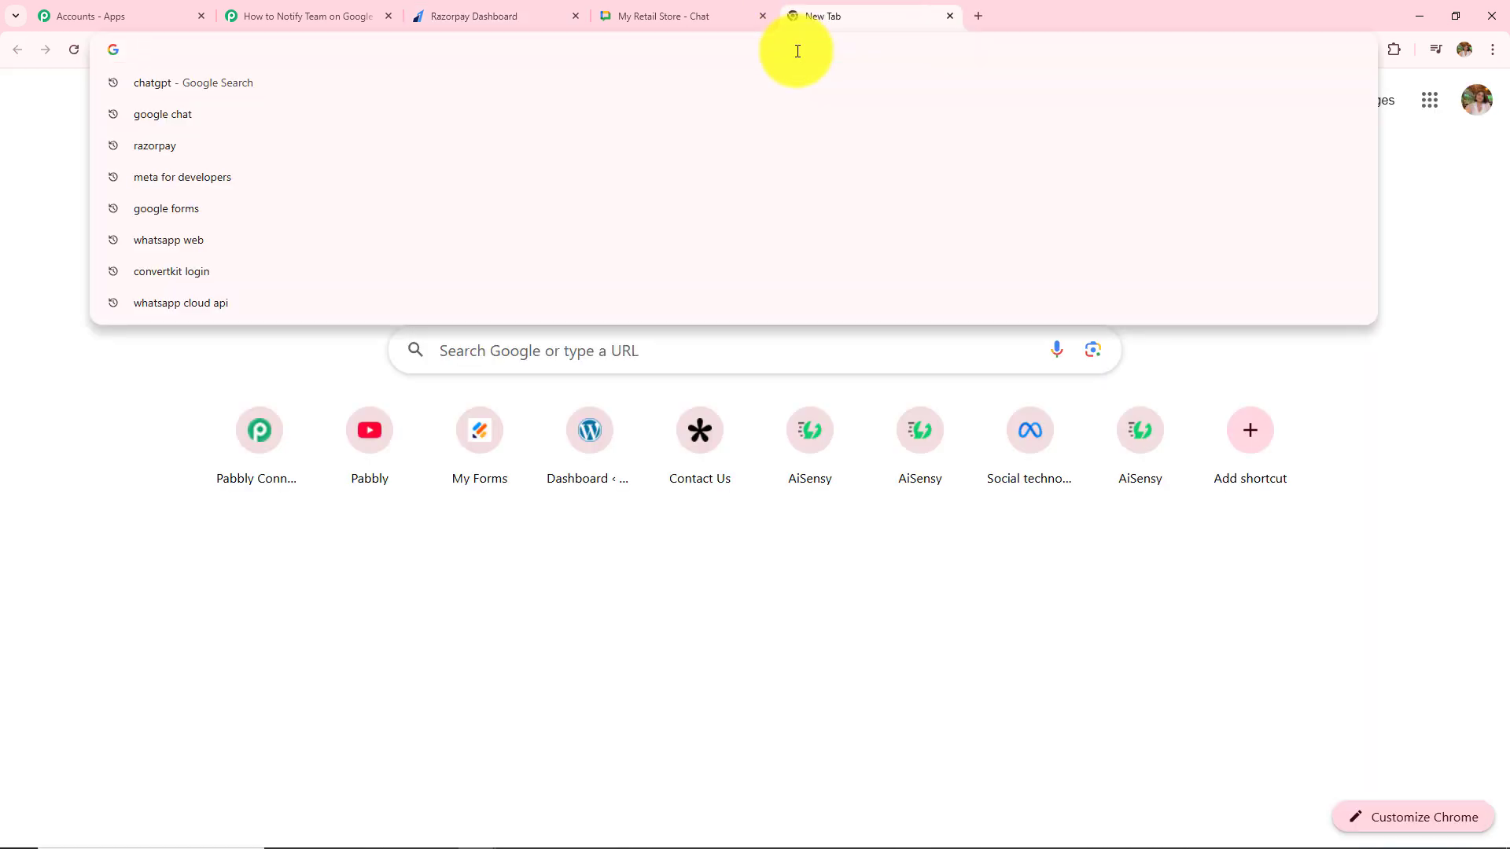
key("ctrl+v")
key("Return")
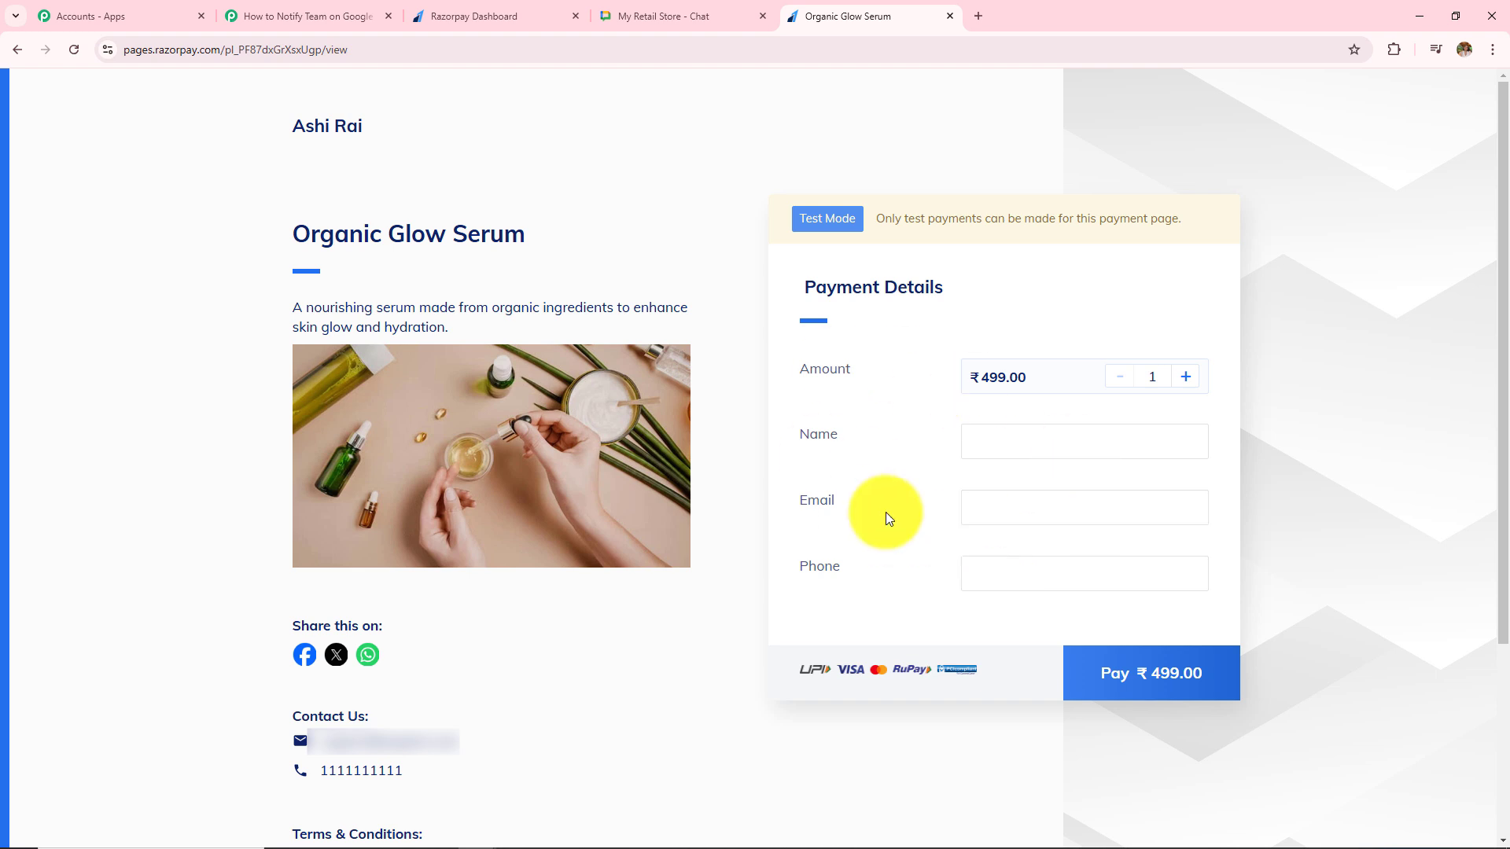
Fill in the customer's name, email and phone number on the payment form and proceed to pay ₹499.00.
left_click(1013, 567)
left_click(994, 613)
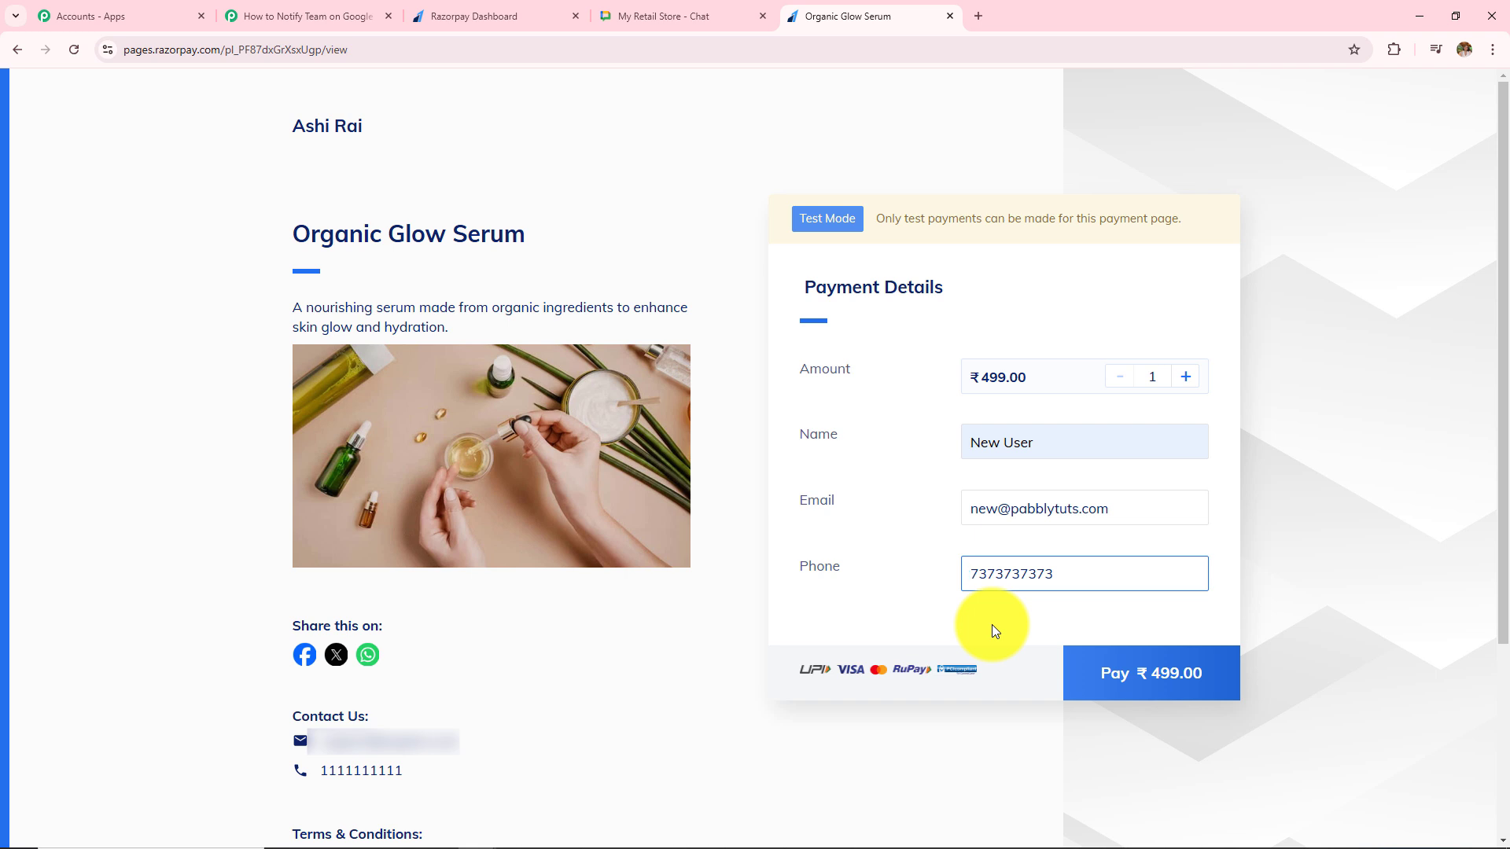
left_click(1127, 676)
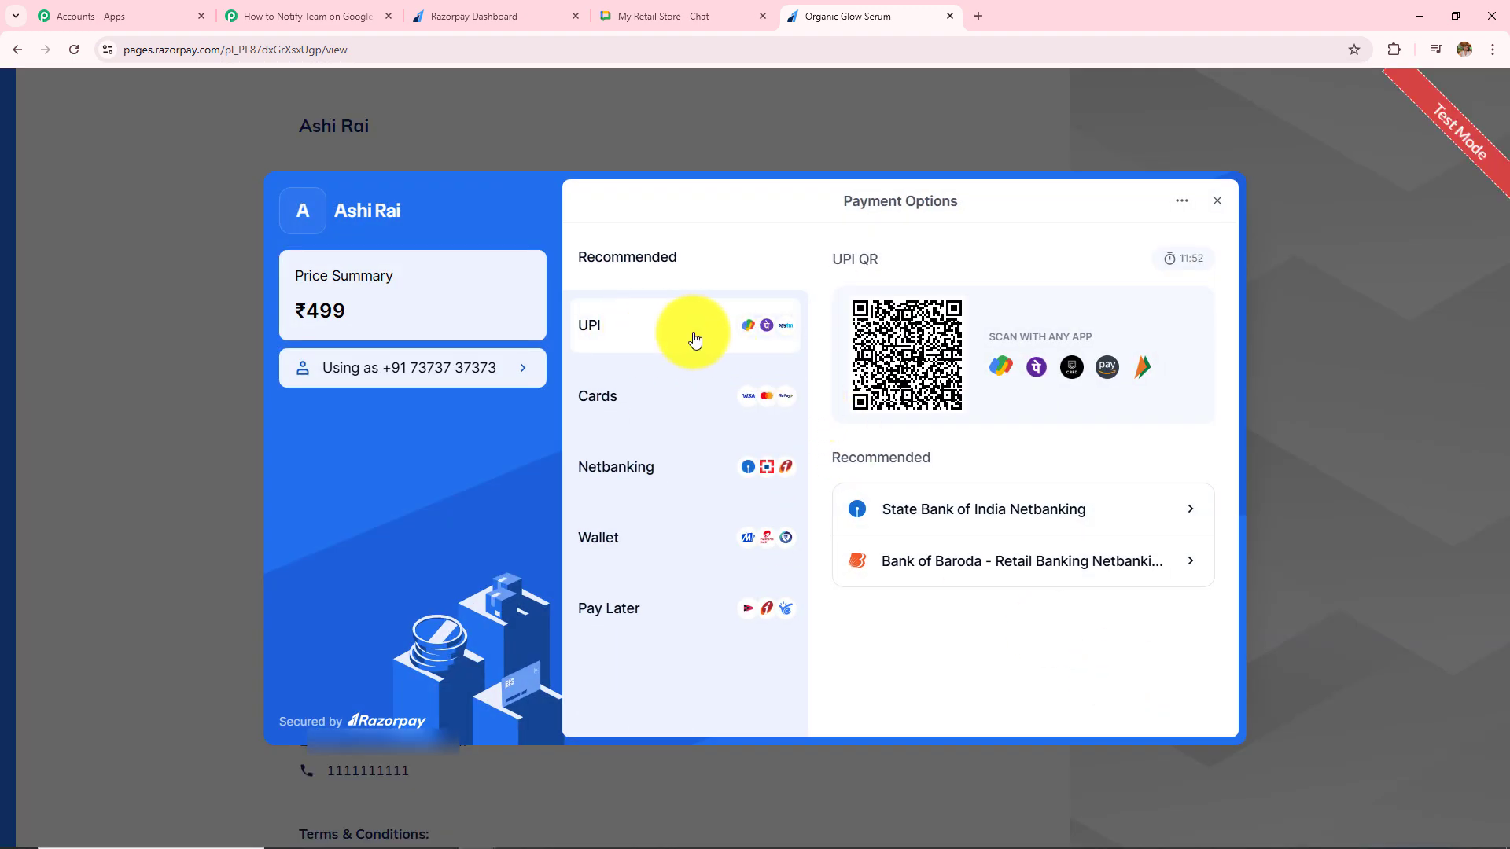
Complete the test payment by UPI using the UPI ID success@razorpay.
left_click(596, 334)
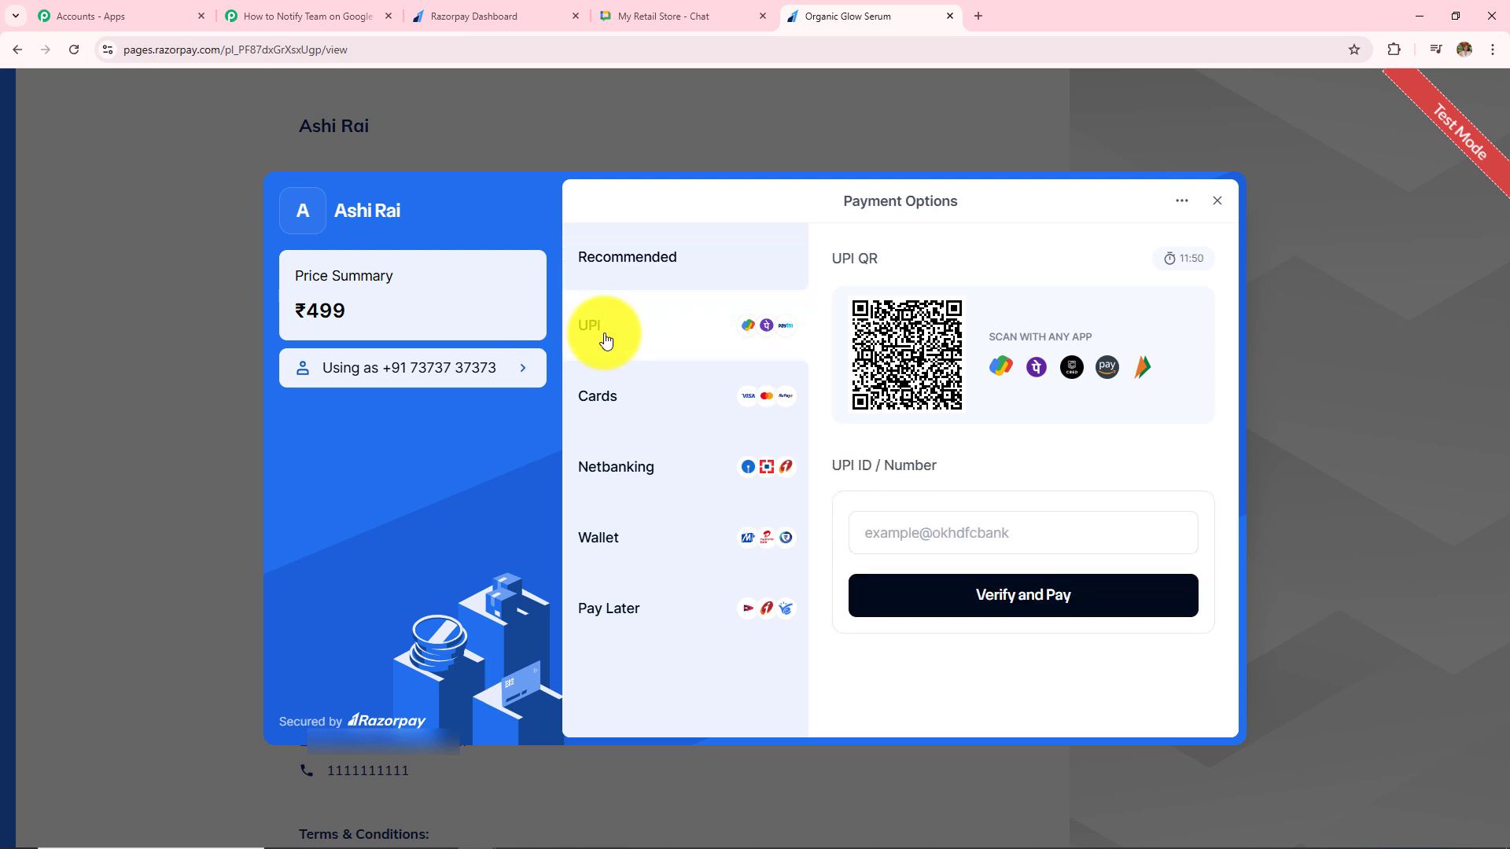
left_click(941, 534)
type("success@razorpay")
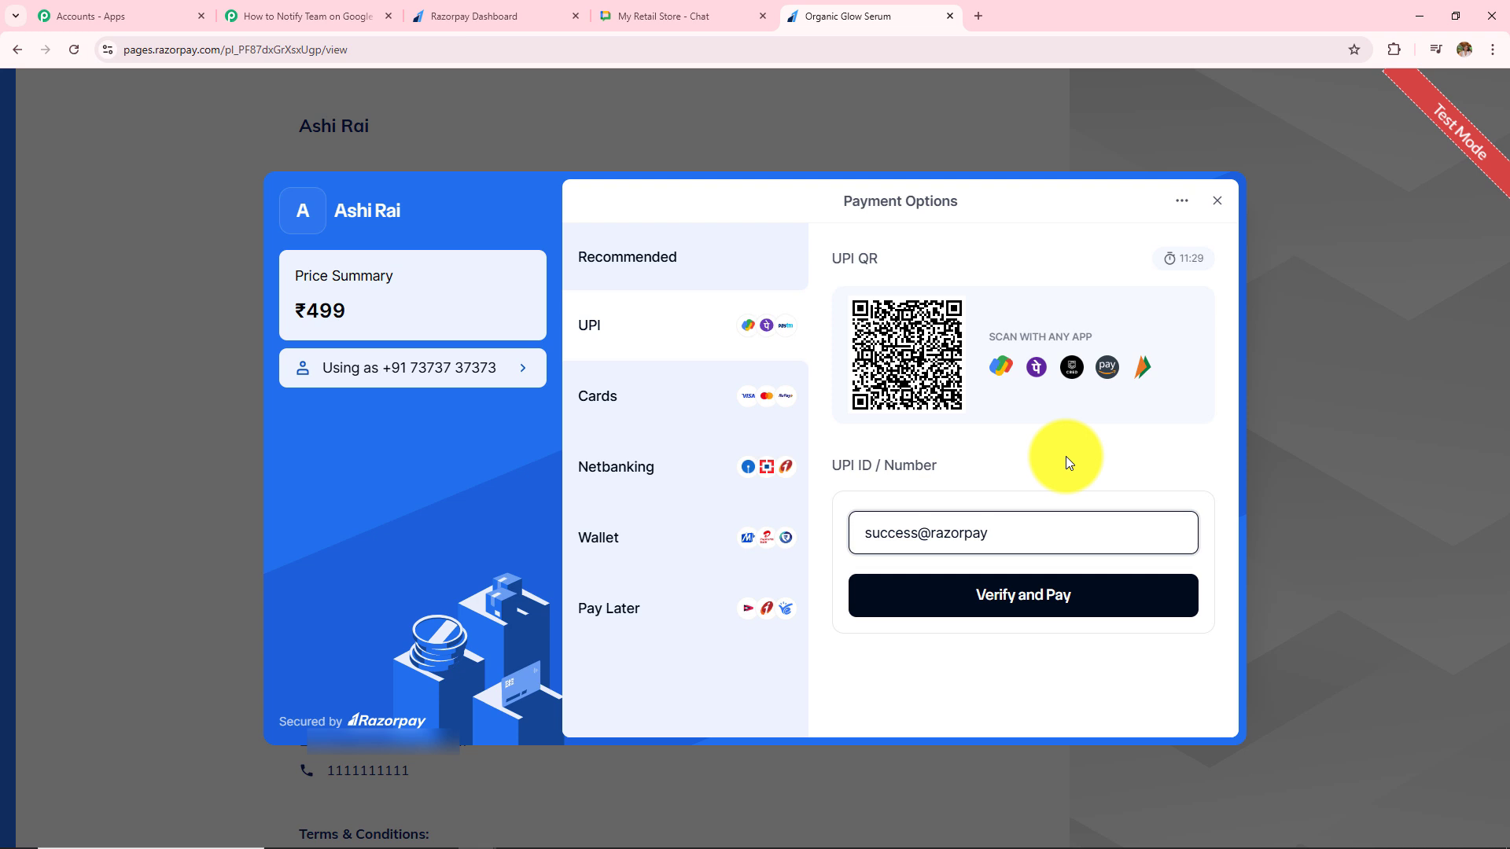
left_click(1003, 603)
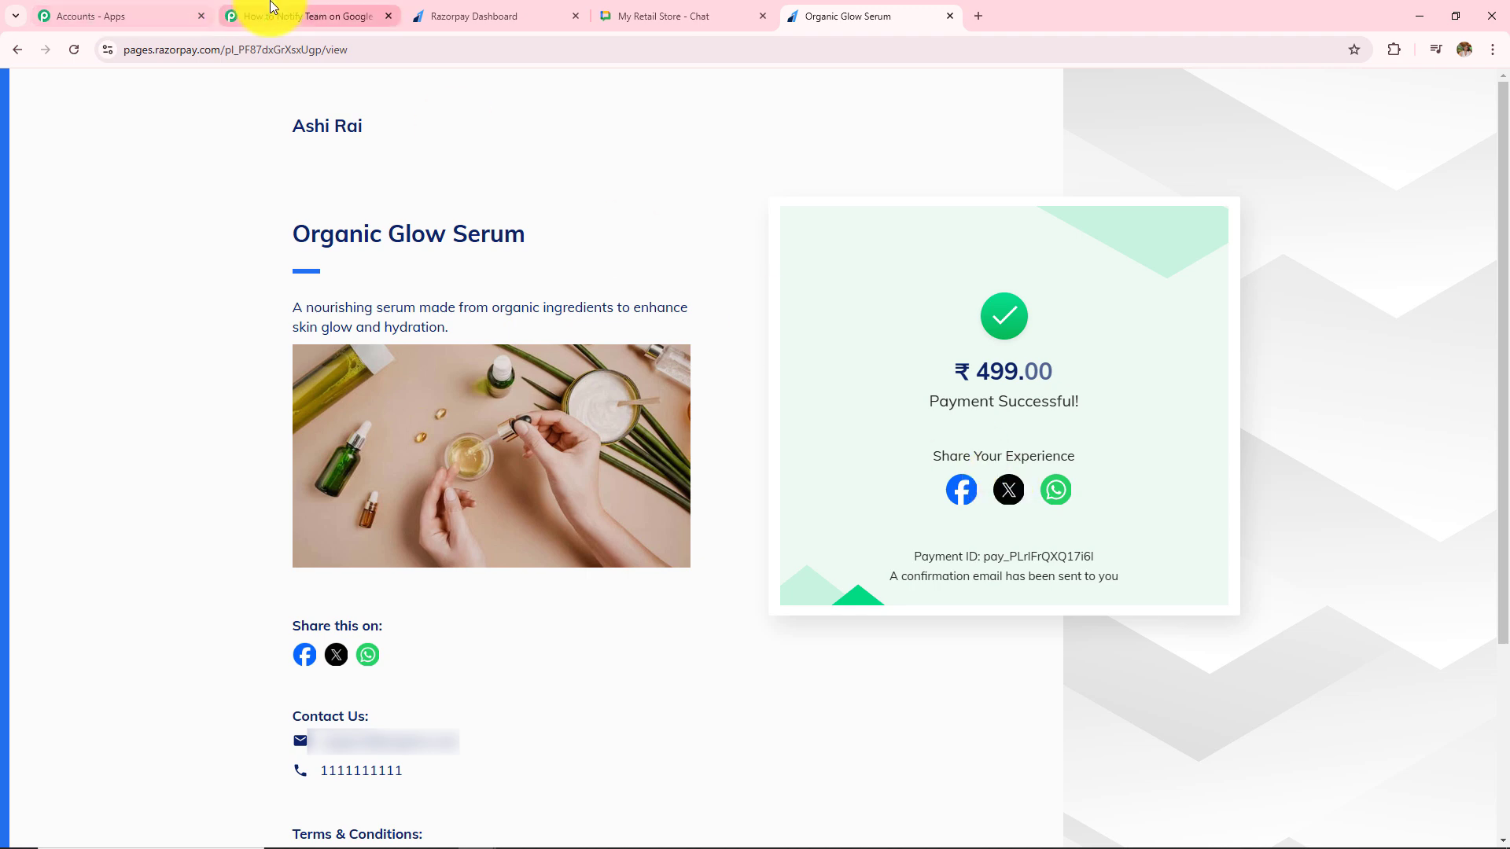
Switch to the Pabbly Connect workflow and examine the customer's name, phone, email and payment amount in the captured webhook response.
left_click(291, 15)
scroll(1052, 443, "down", 3)
scroll(1052, 443, "down", 5)
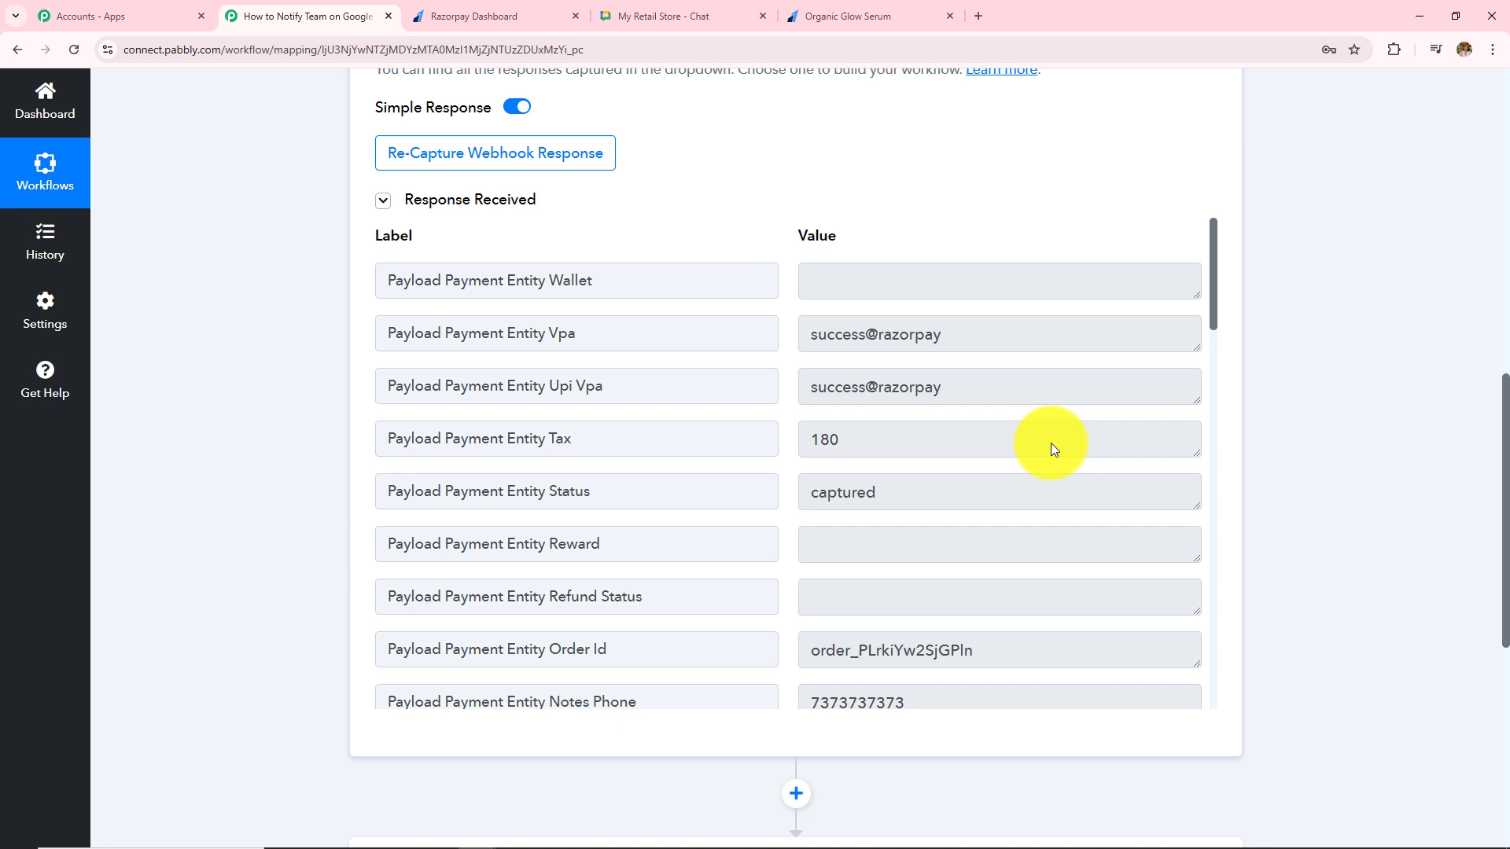
scroll(1050, 441, "down", 6)
triple_click(829, 285)
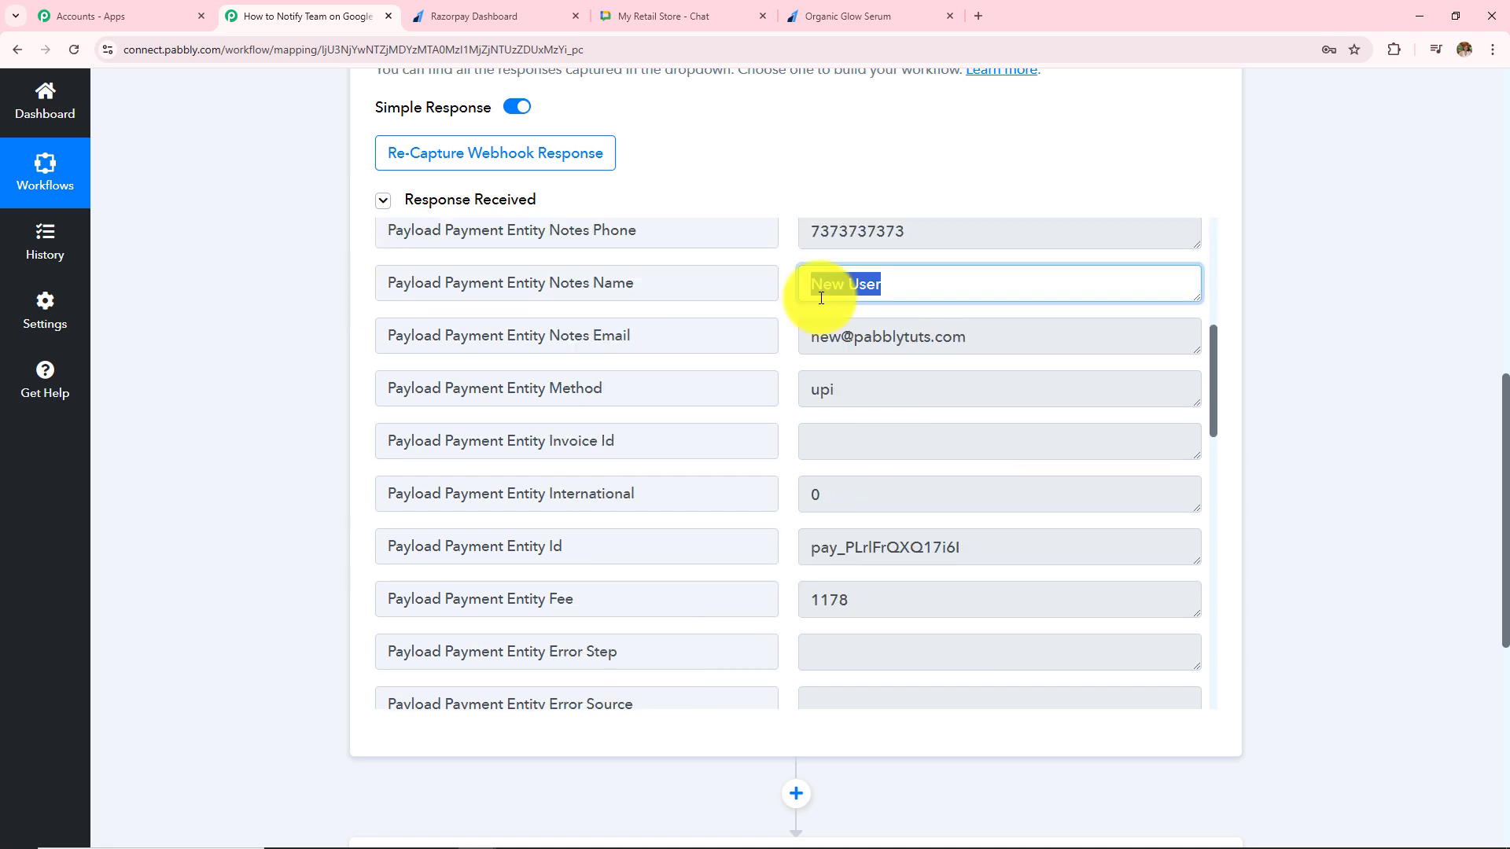
double_click(910, 226)
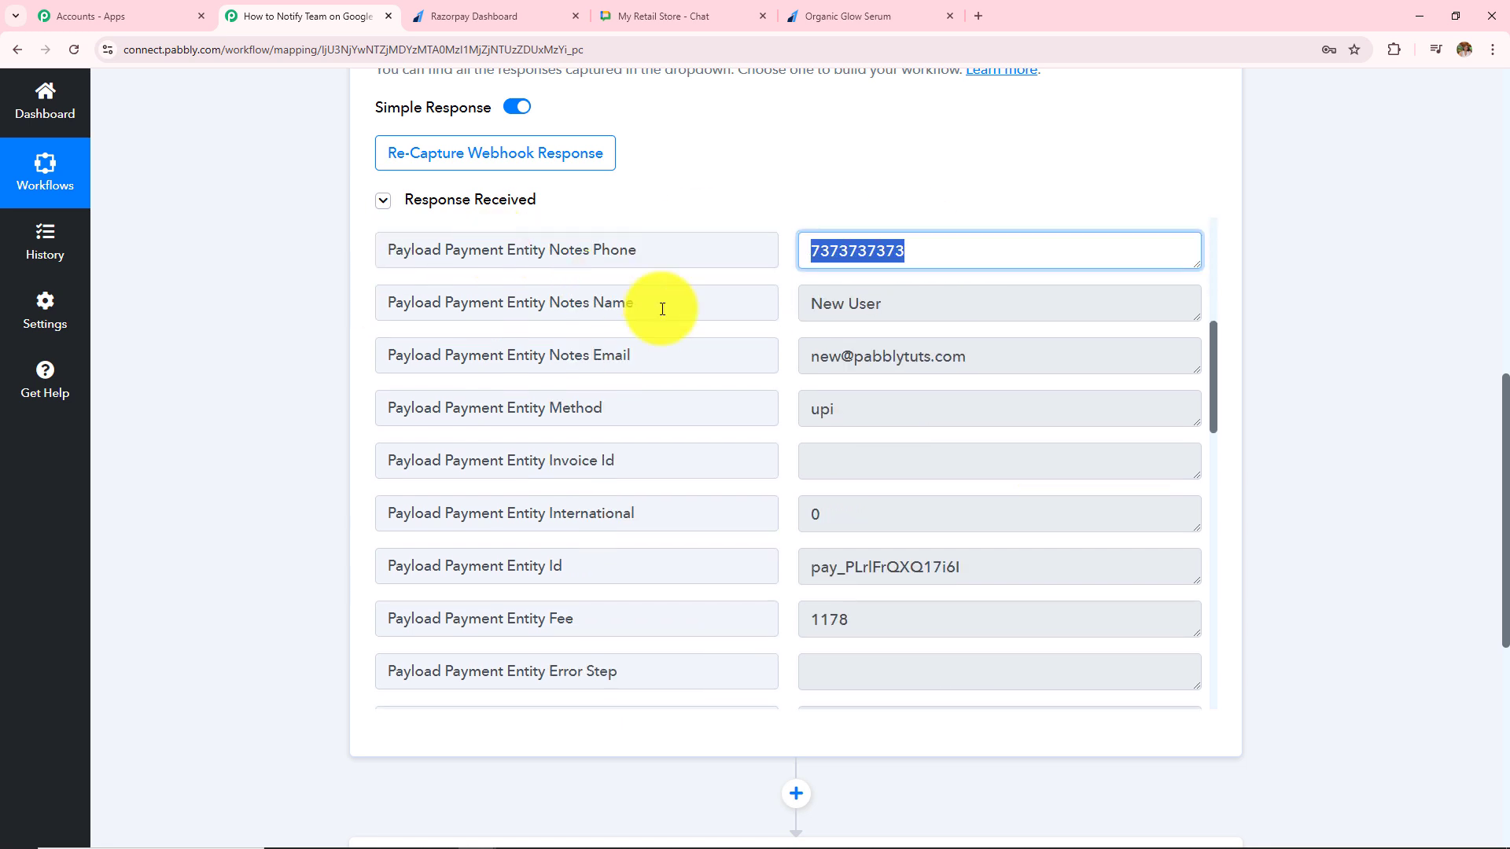
triple_click(970, 352)
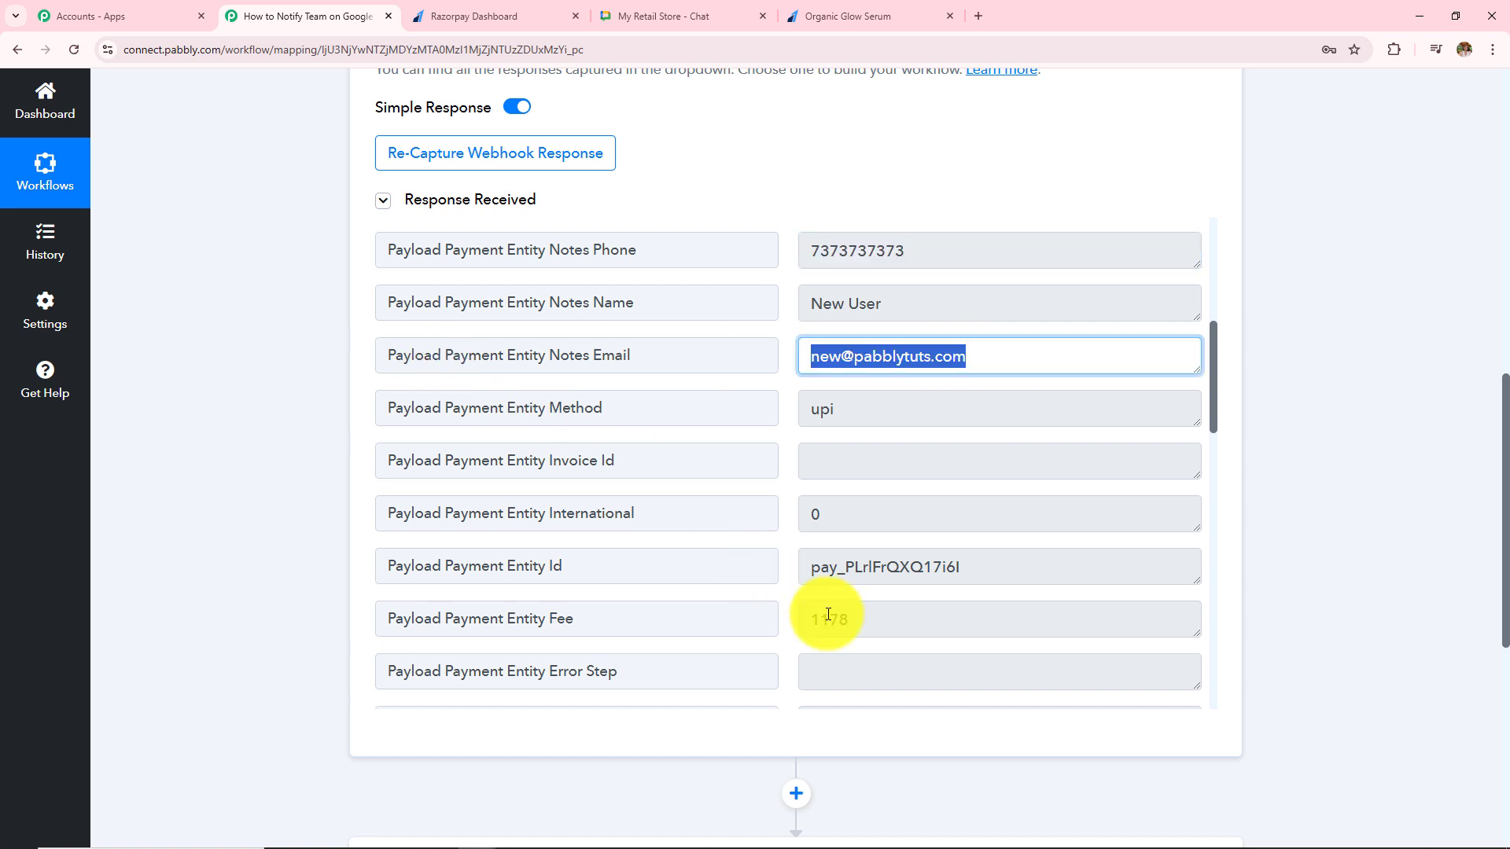
scroll(842, 331, "down", 5)
triple_click(870, 306)
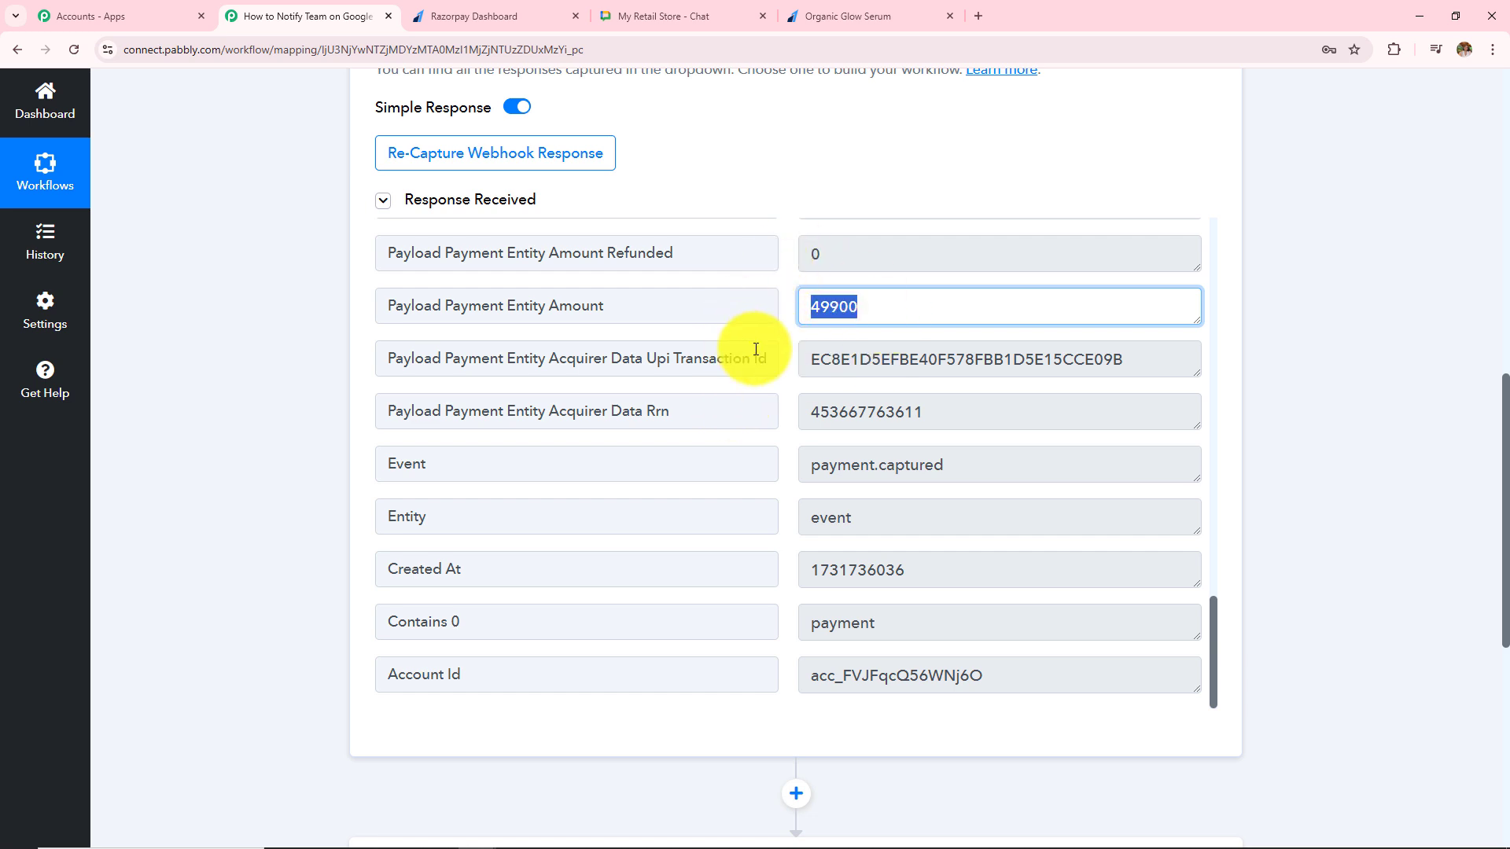
left_click(841, 308)
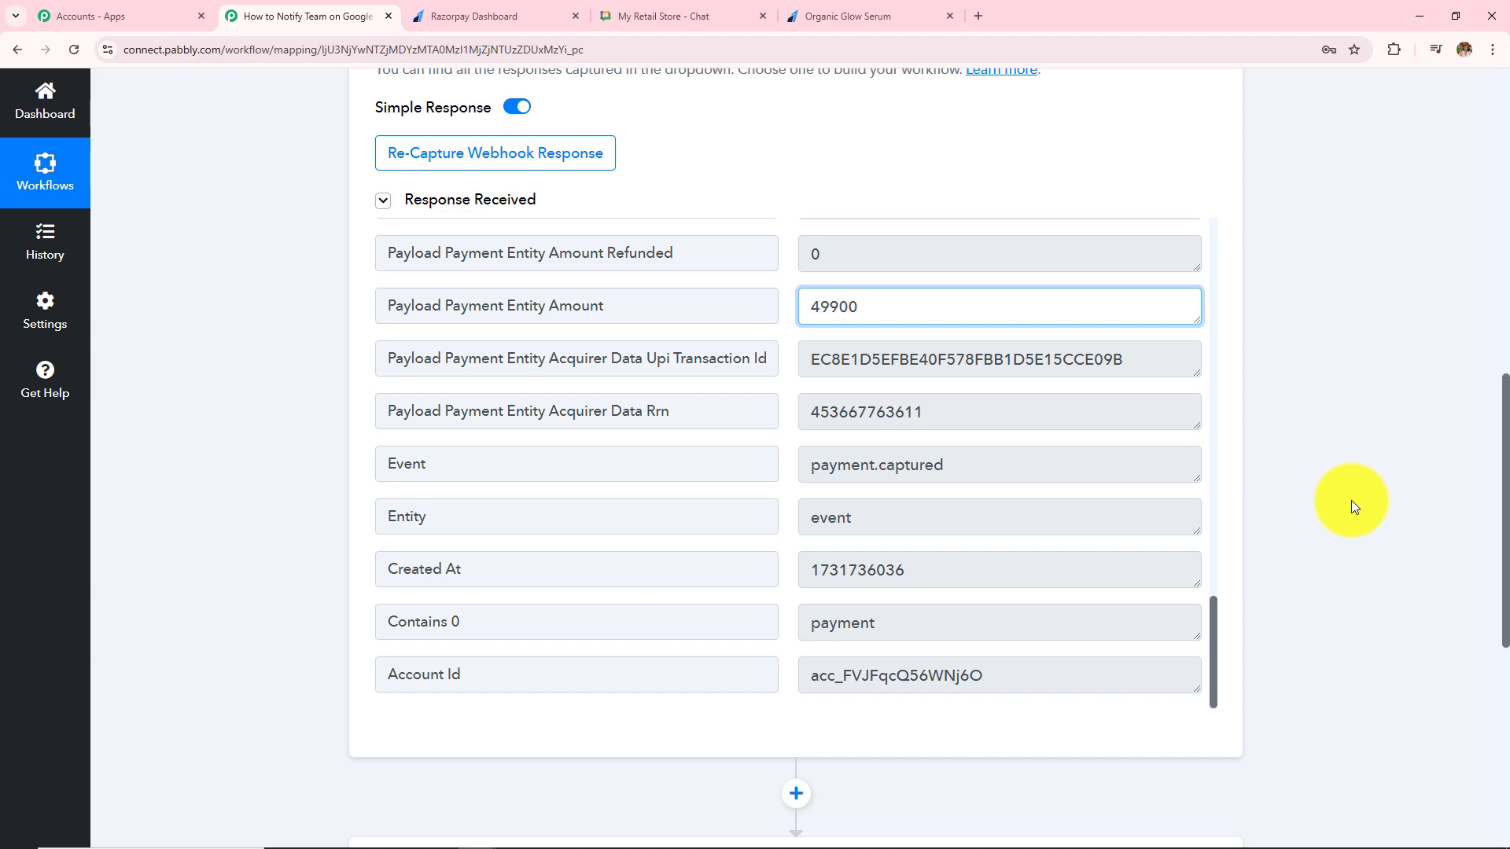
Review the Razorpay trigger's settings, its received response and the workflow's title.
scroll(1350, 500, "up", 8)
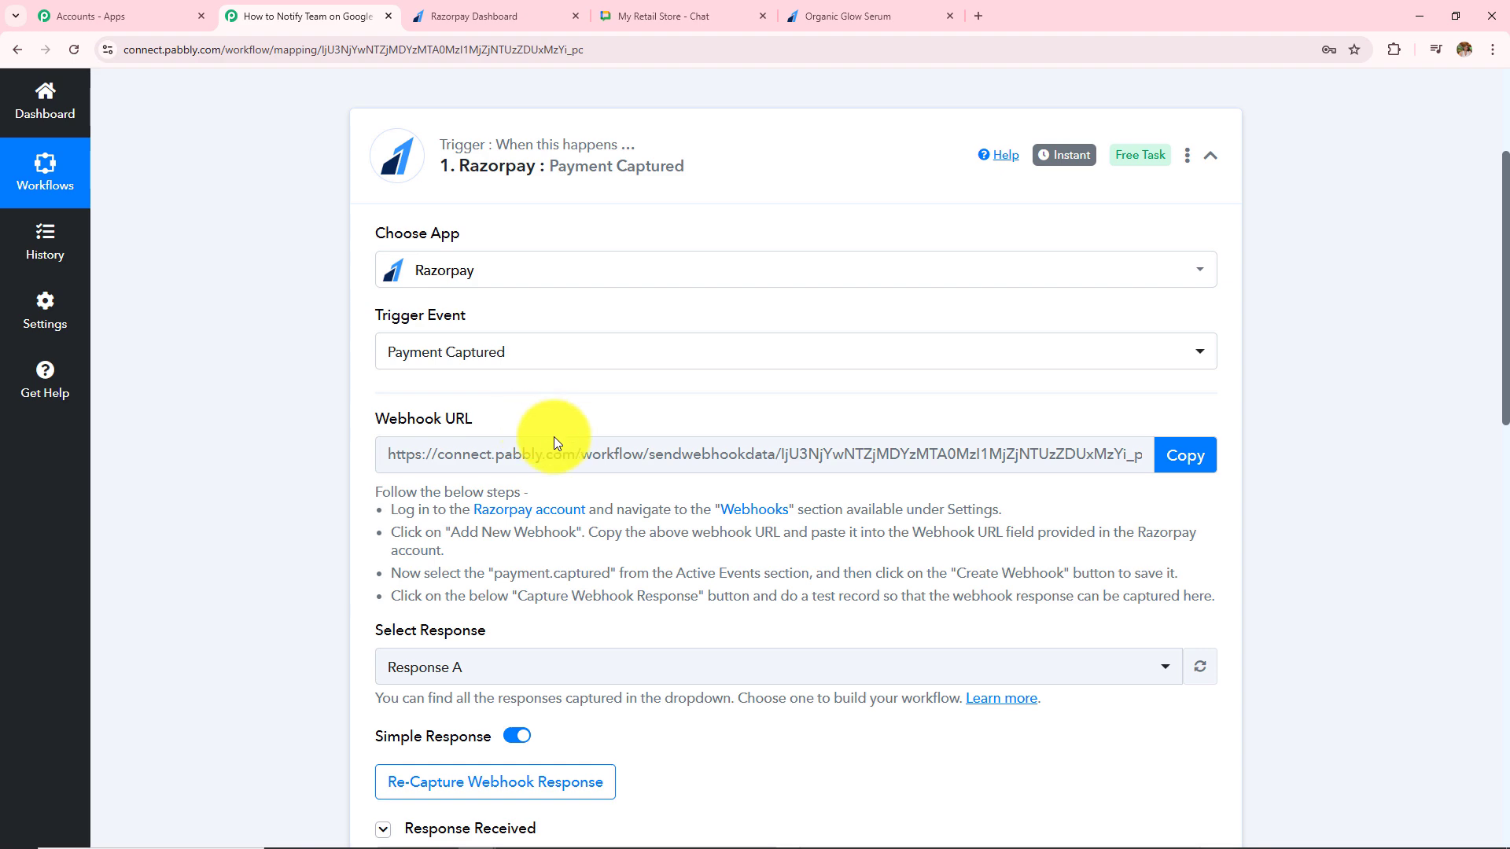
scroll(553, 436, "down", 7)
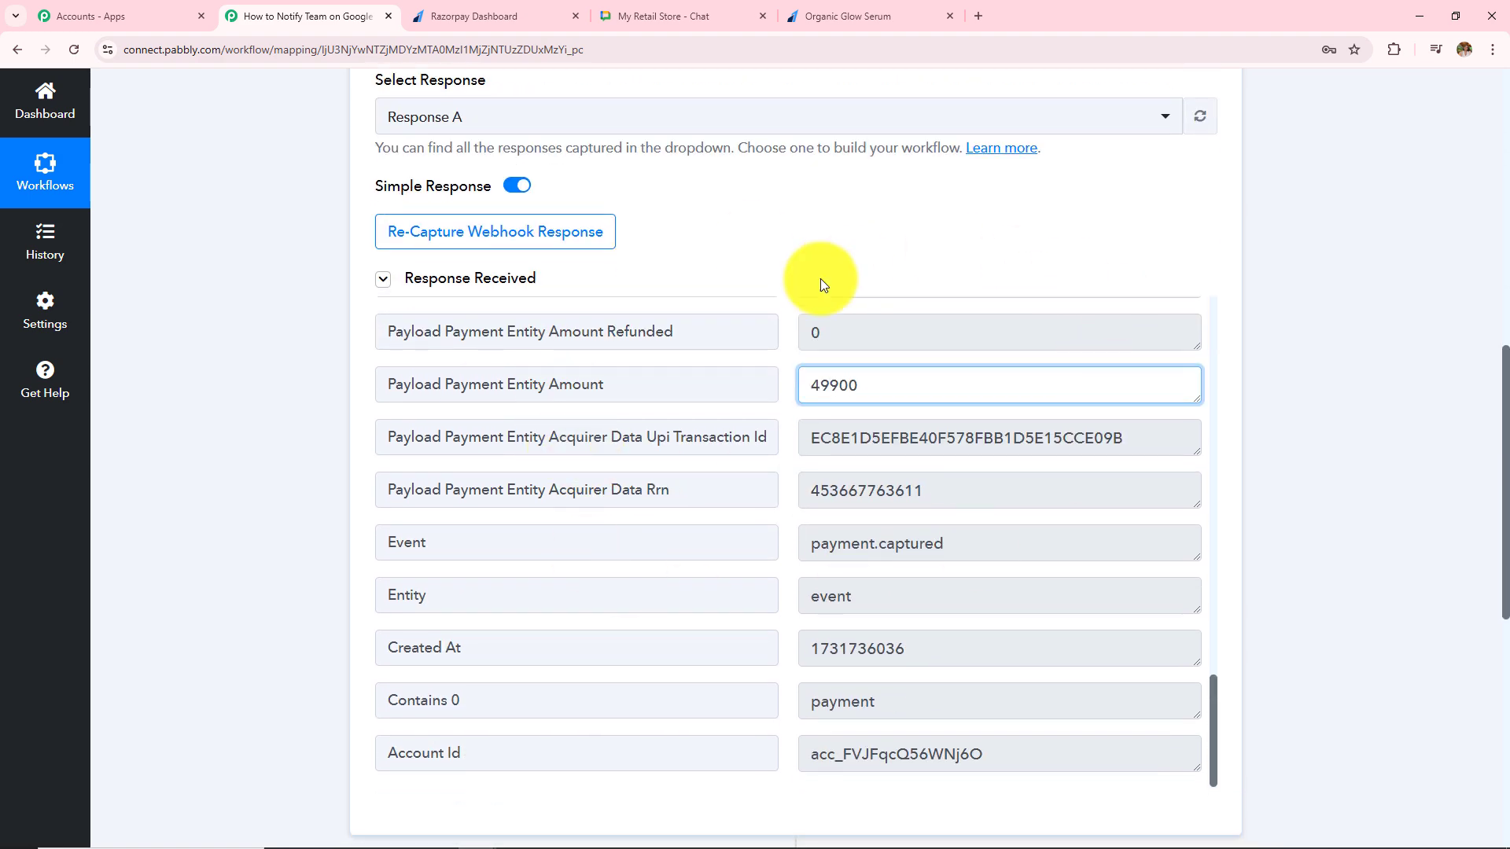
scroll(732, 539, "up", 10)
scroll(971, 390, "up", 10)
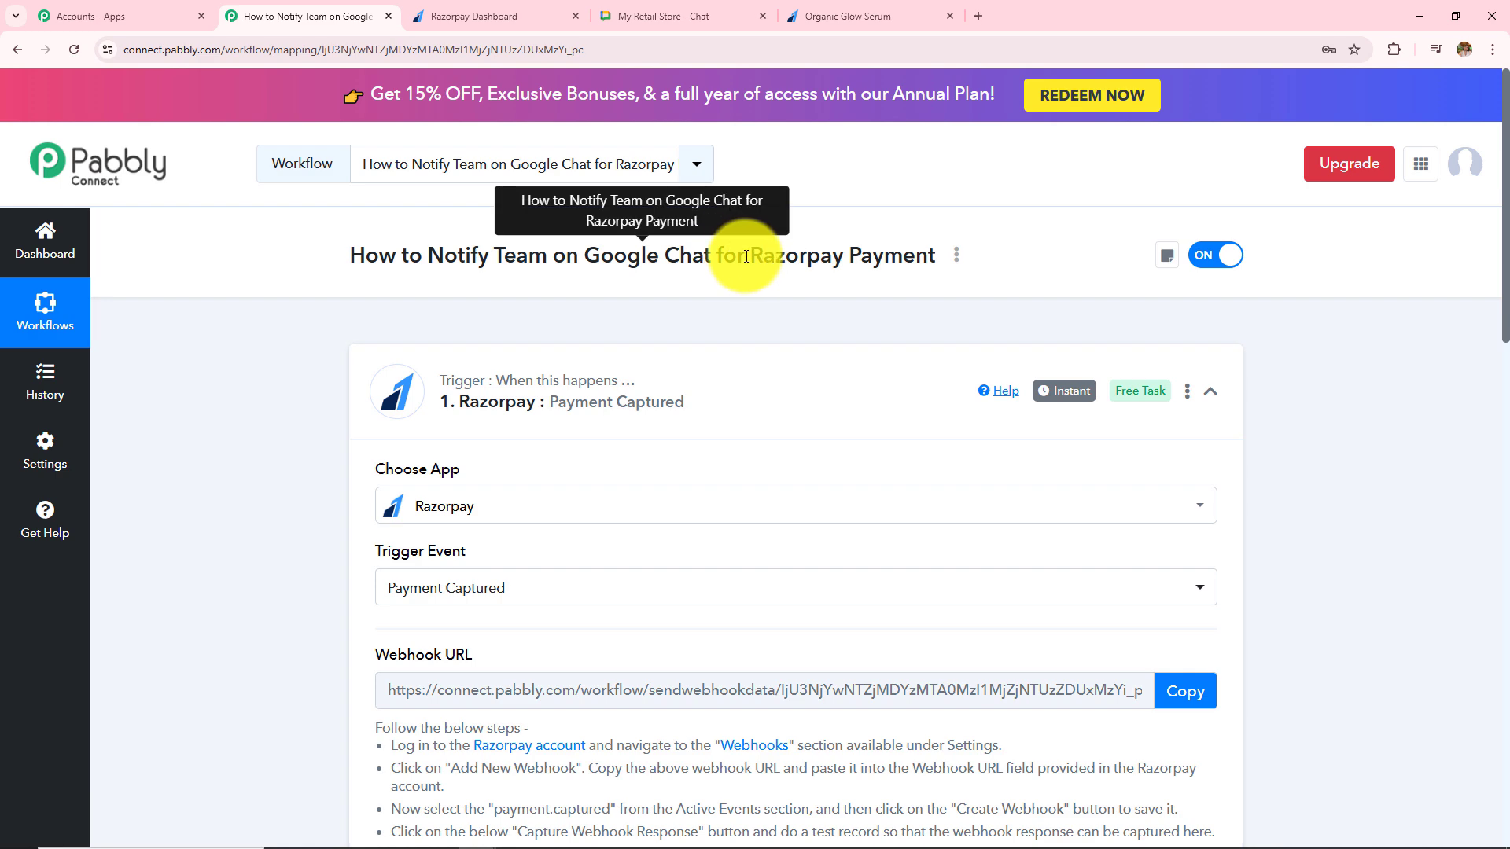
left_click_drag(745, 255, 903, 257)
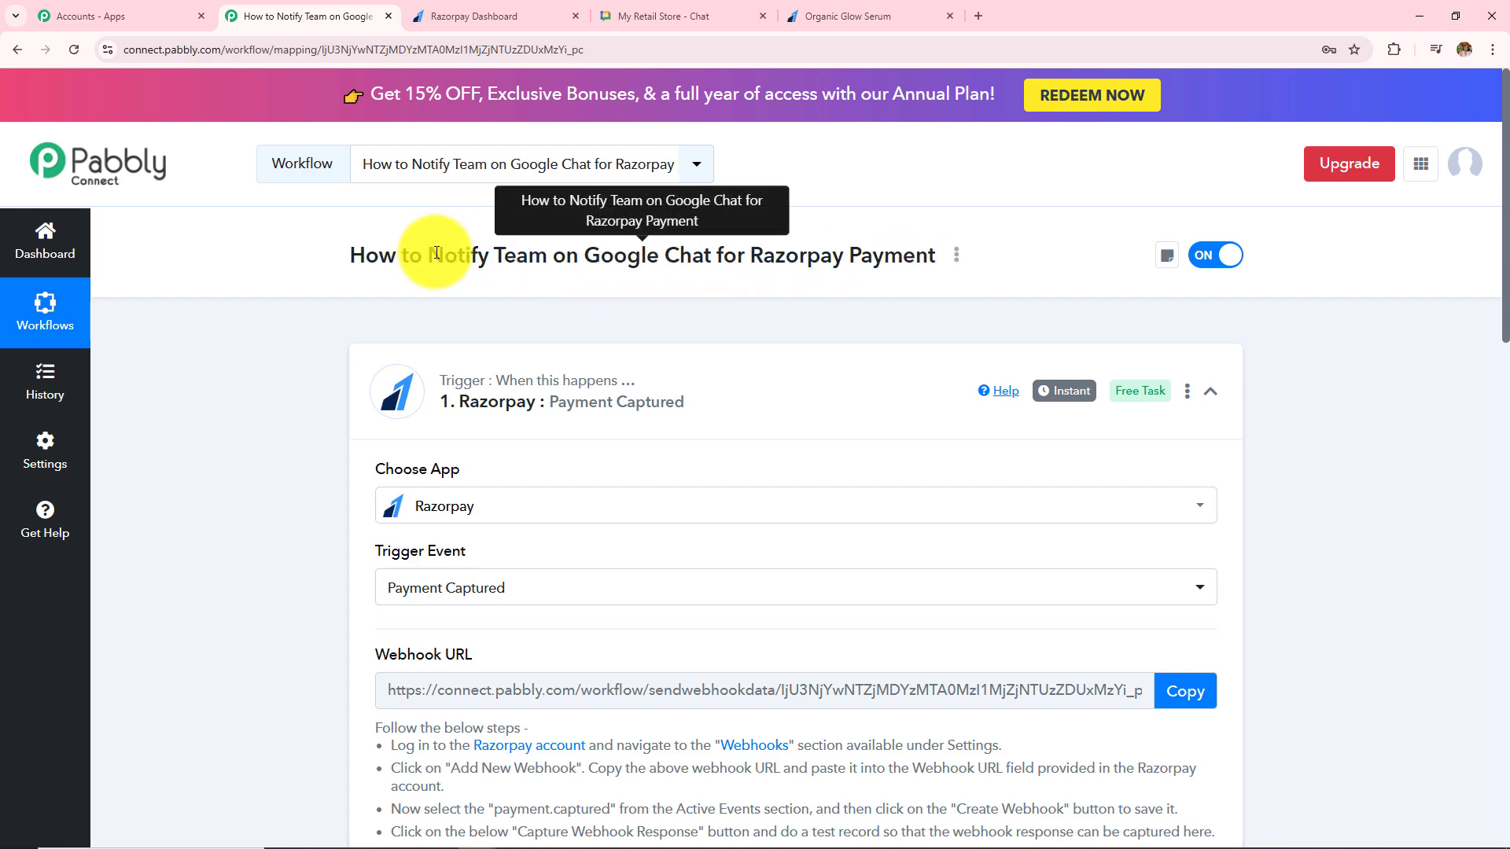
left_click_drag(431, 256, 718, 286)
left_click(1344, 333)
scroll(1372, 476, "down", 3)
scroll(1373, 477, "down", 15)
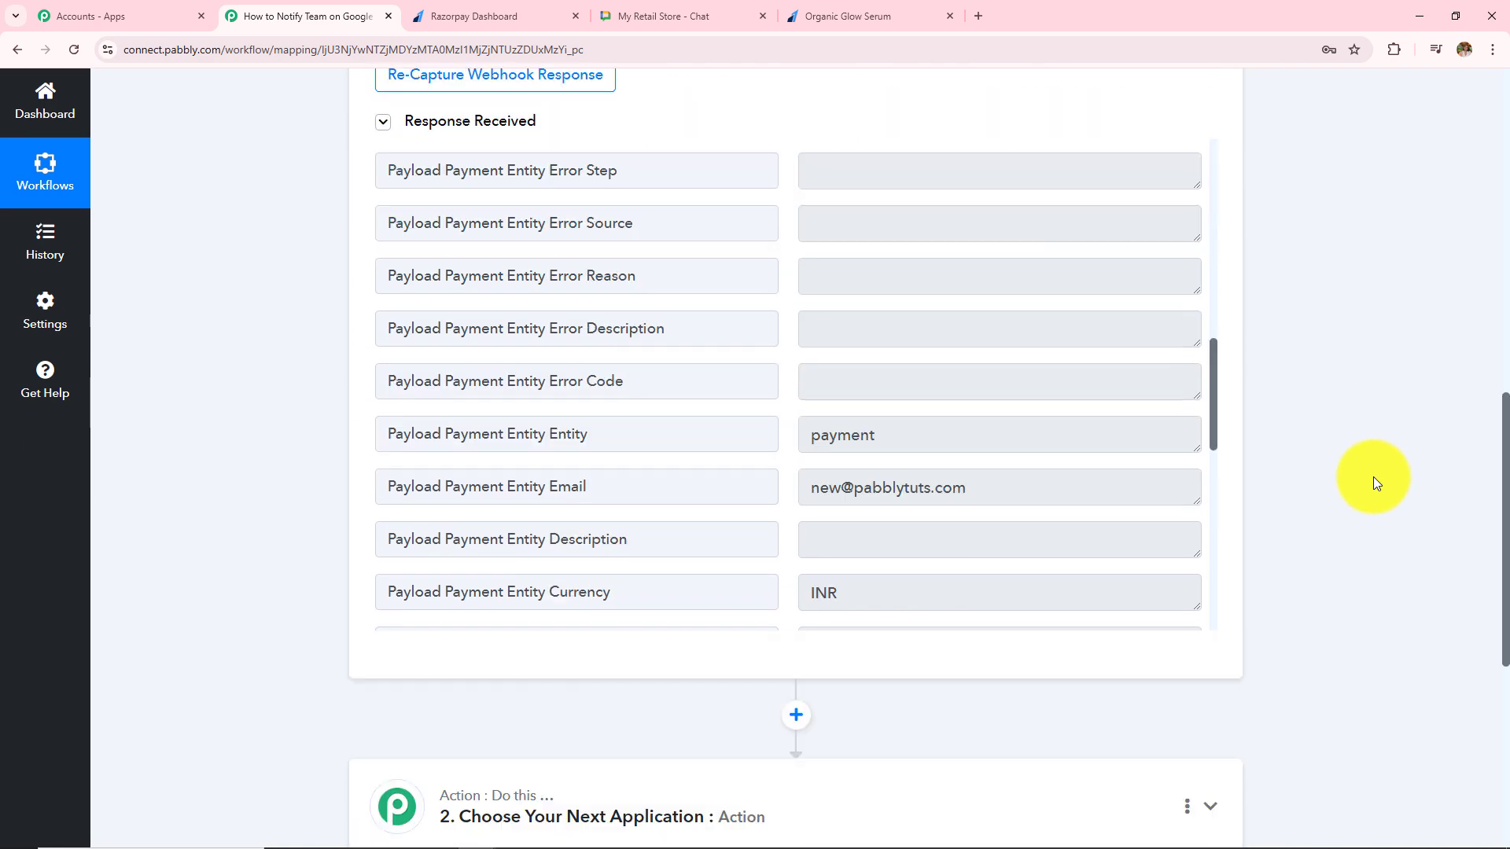
Set the workflow's second step to Google Chat Hangout with the Create Message action event and connect it.
left_click(708, 338)
scroll(710, 340, "up", 4)
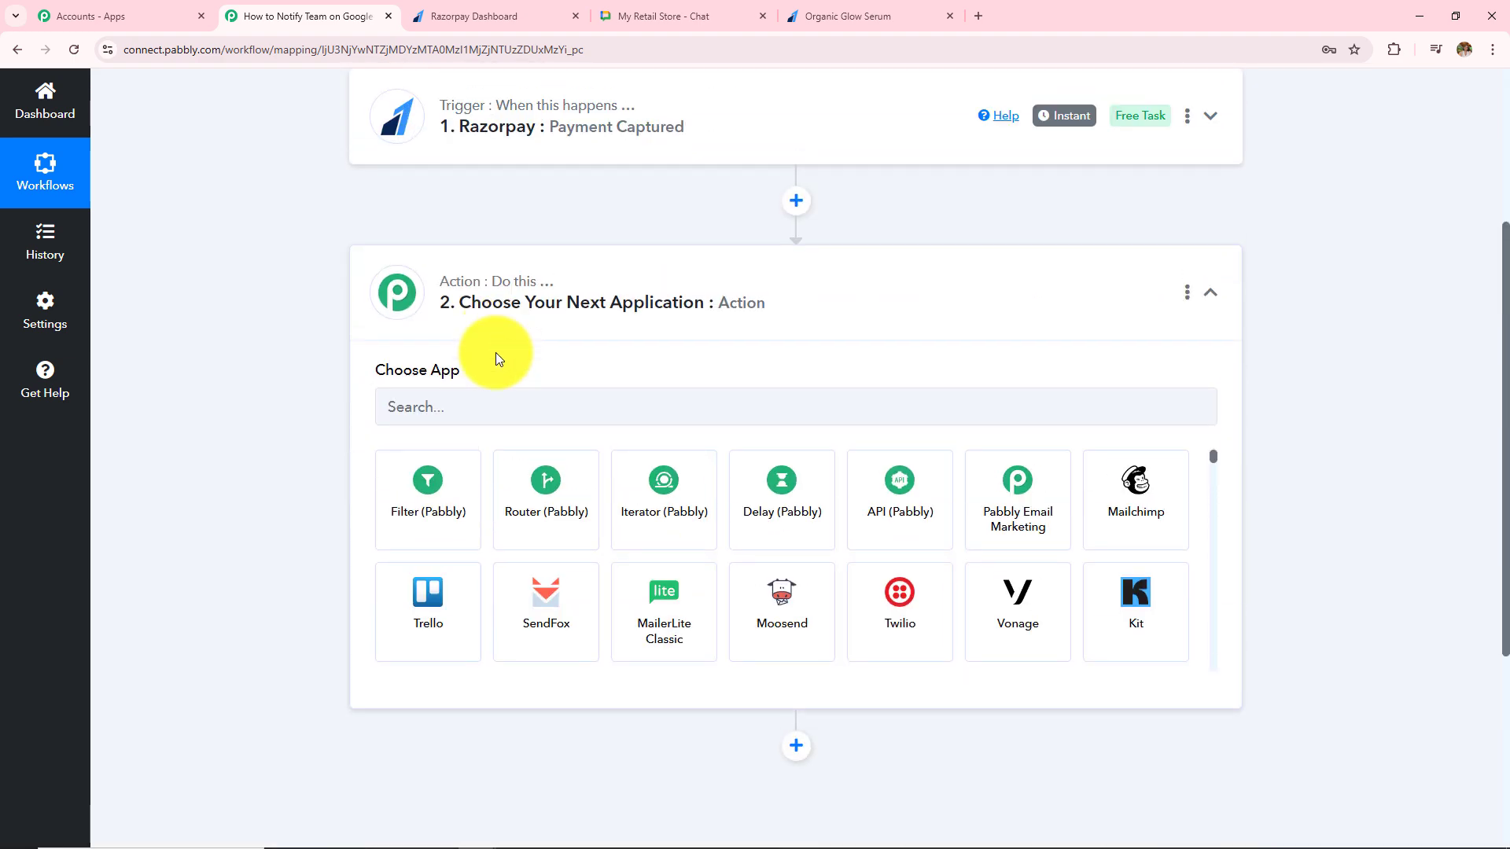
left_click(505, 405)
type("G")
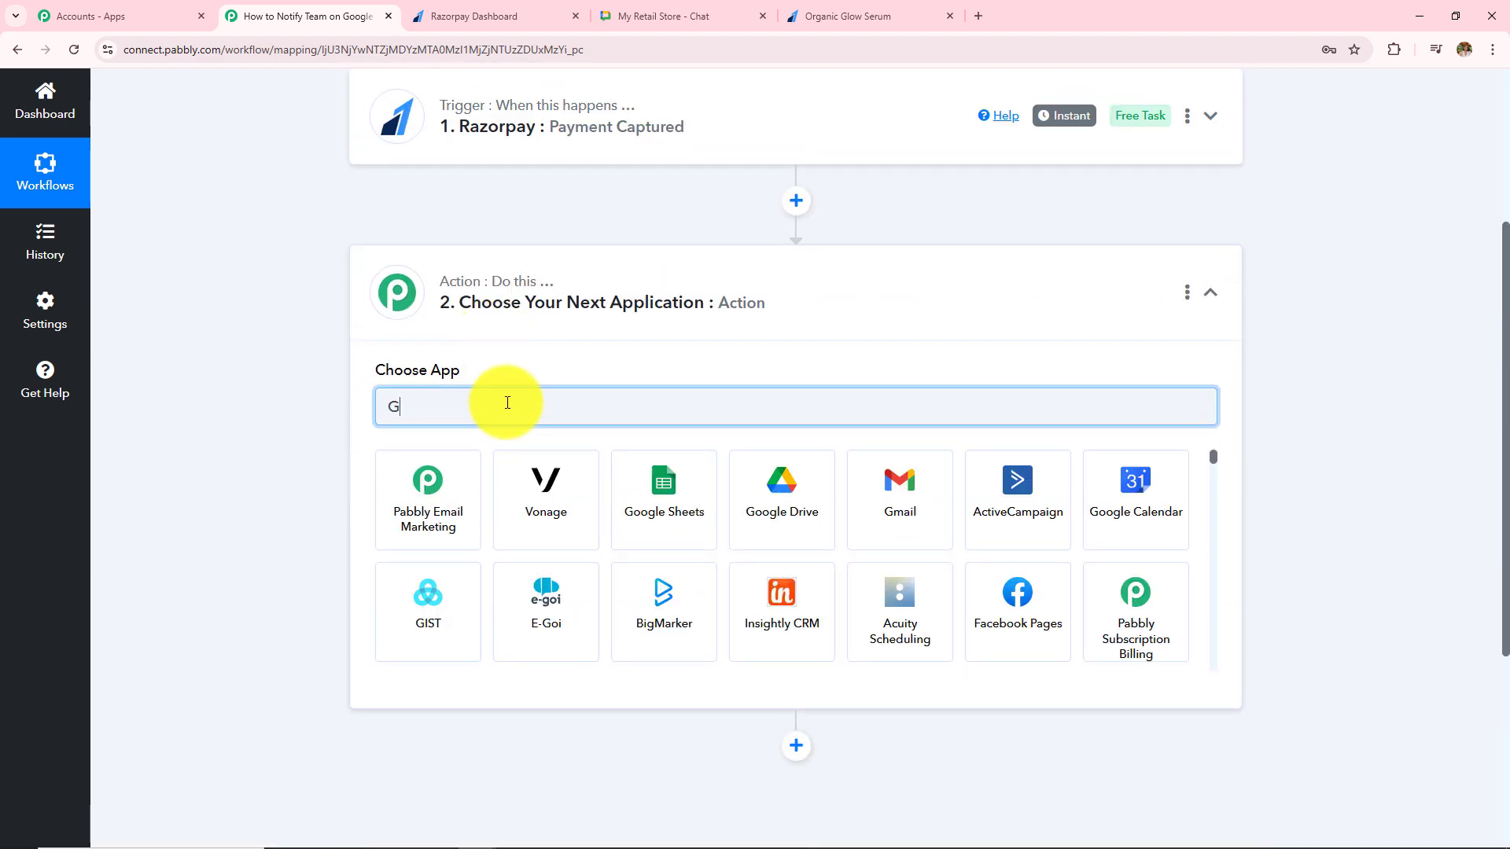
type("oogl")
left_click(799, 504)
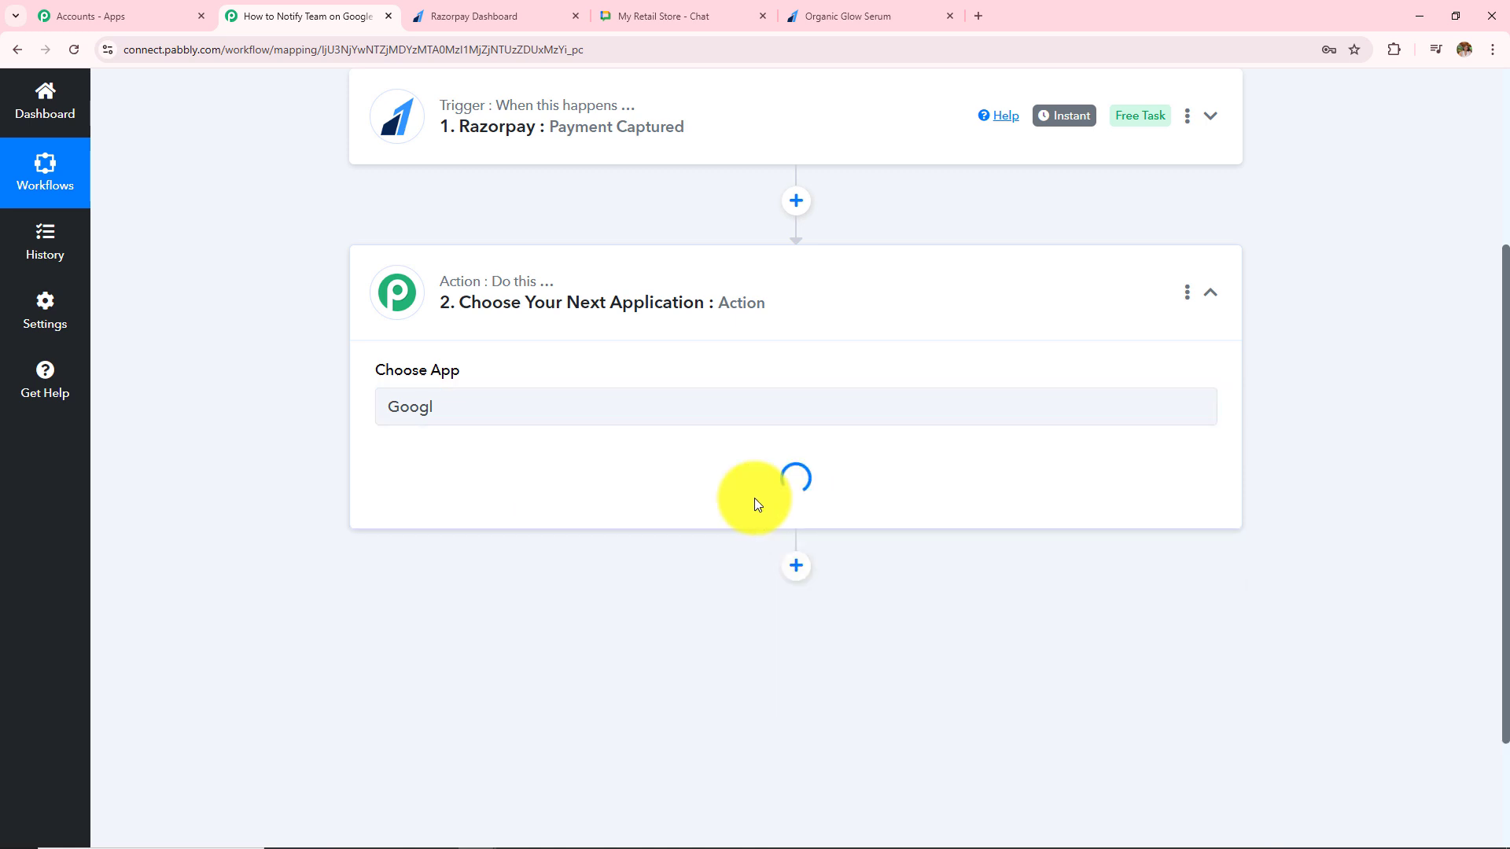
left_click(590, 500)
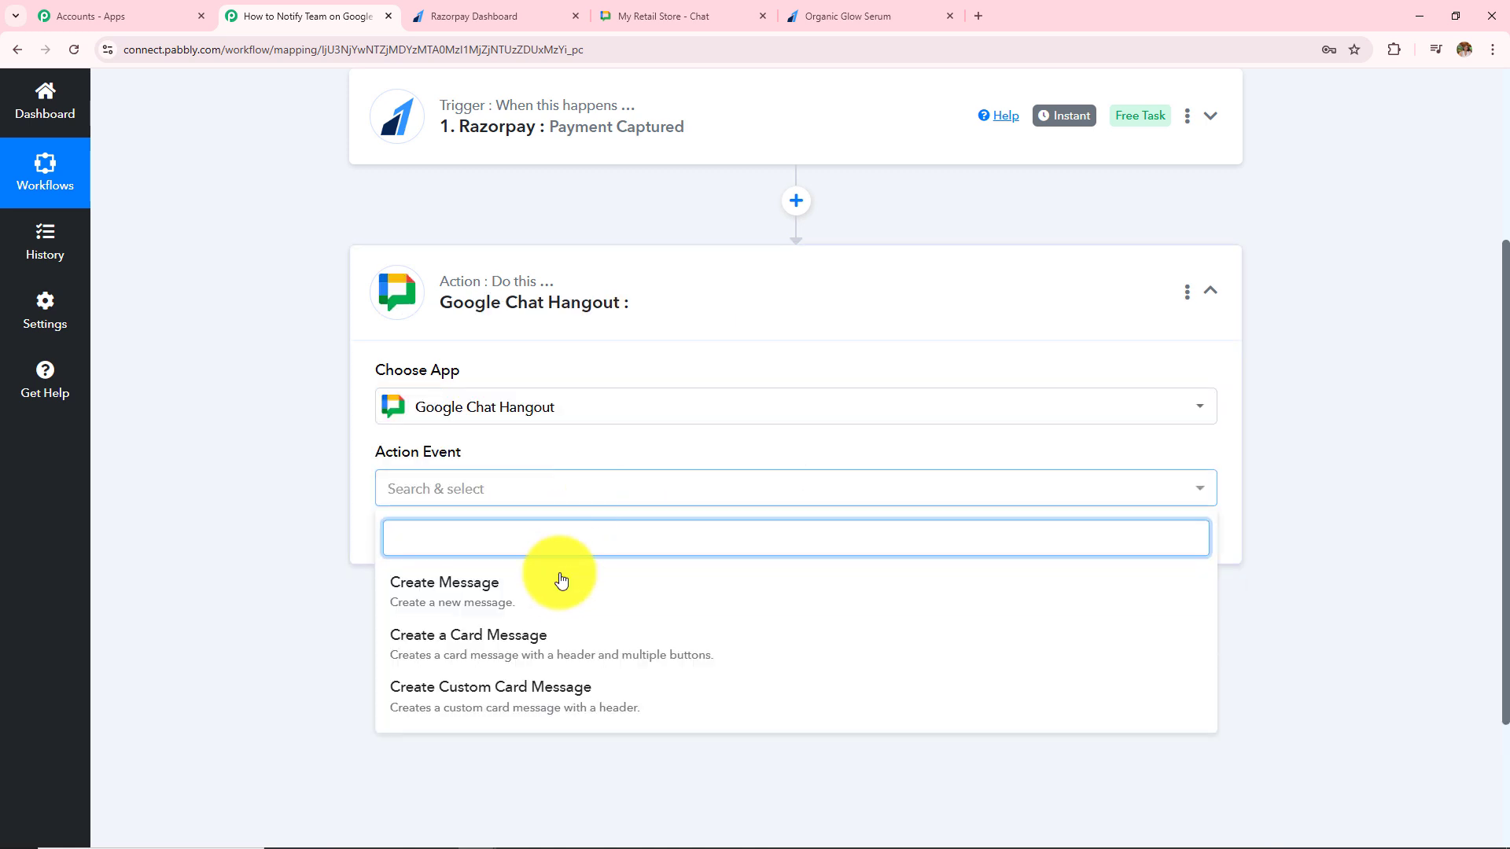
left_click(443, 595)
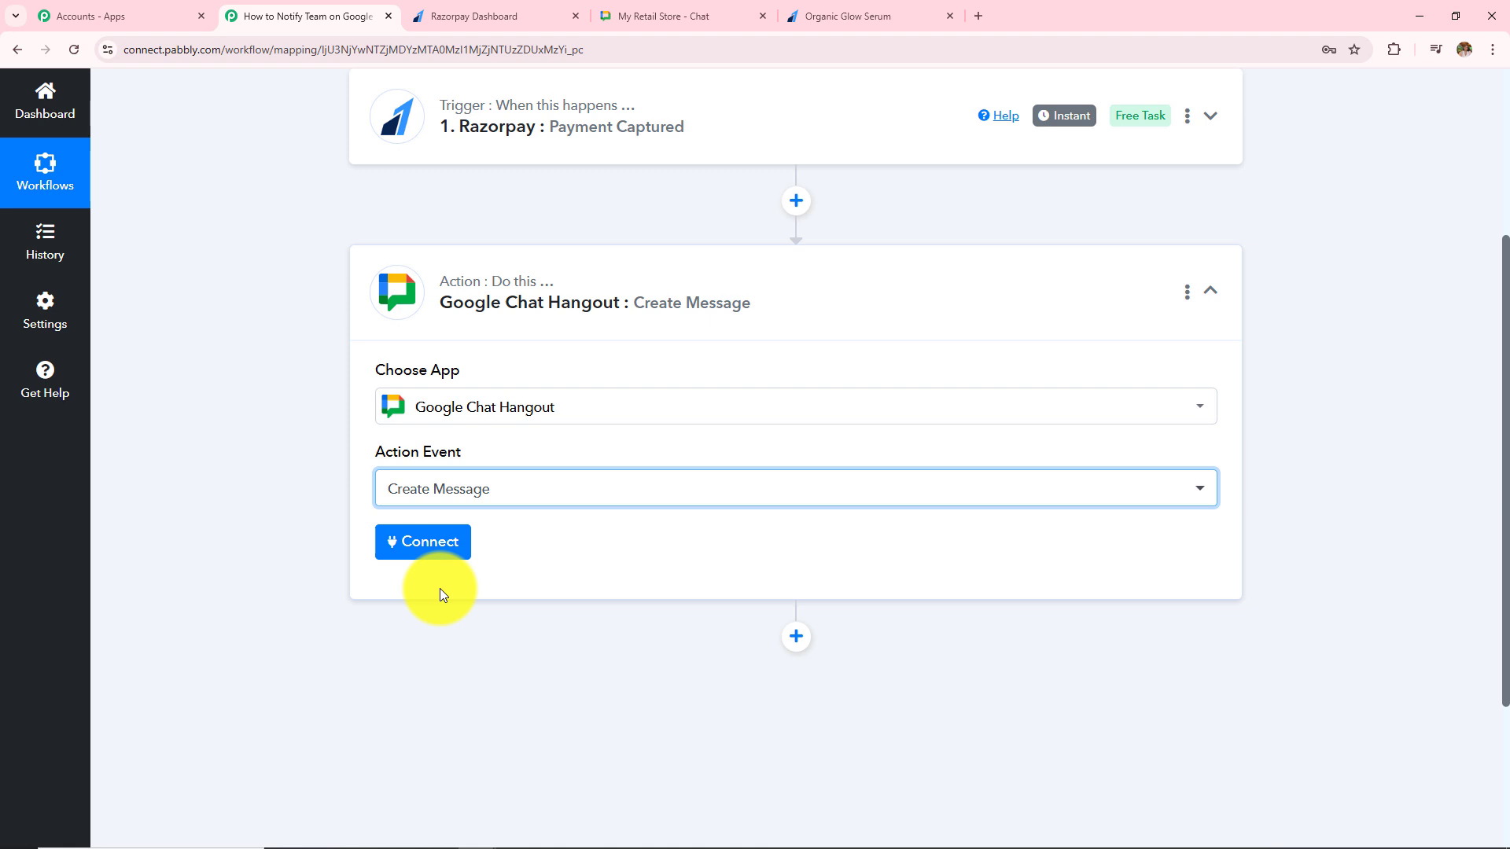
left_click(437, 550)
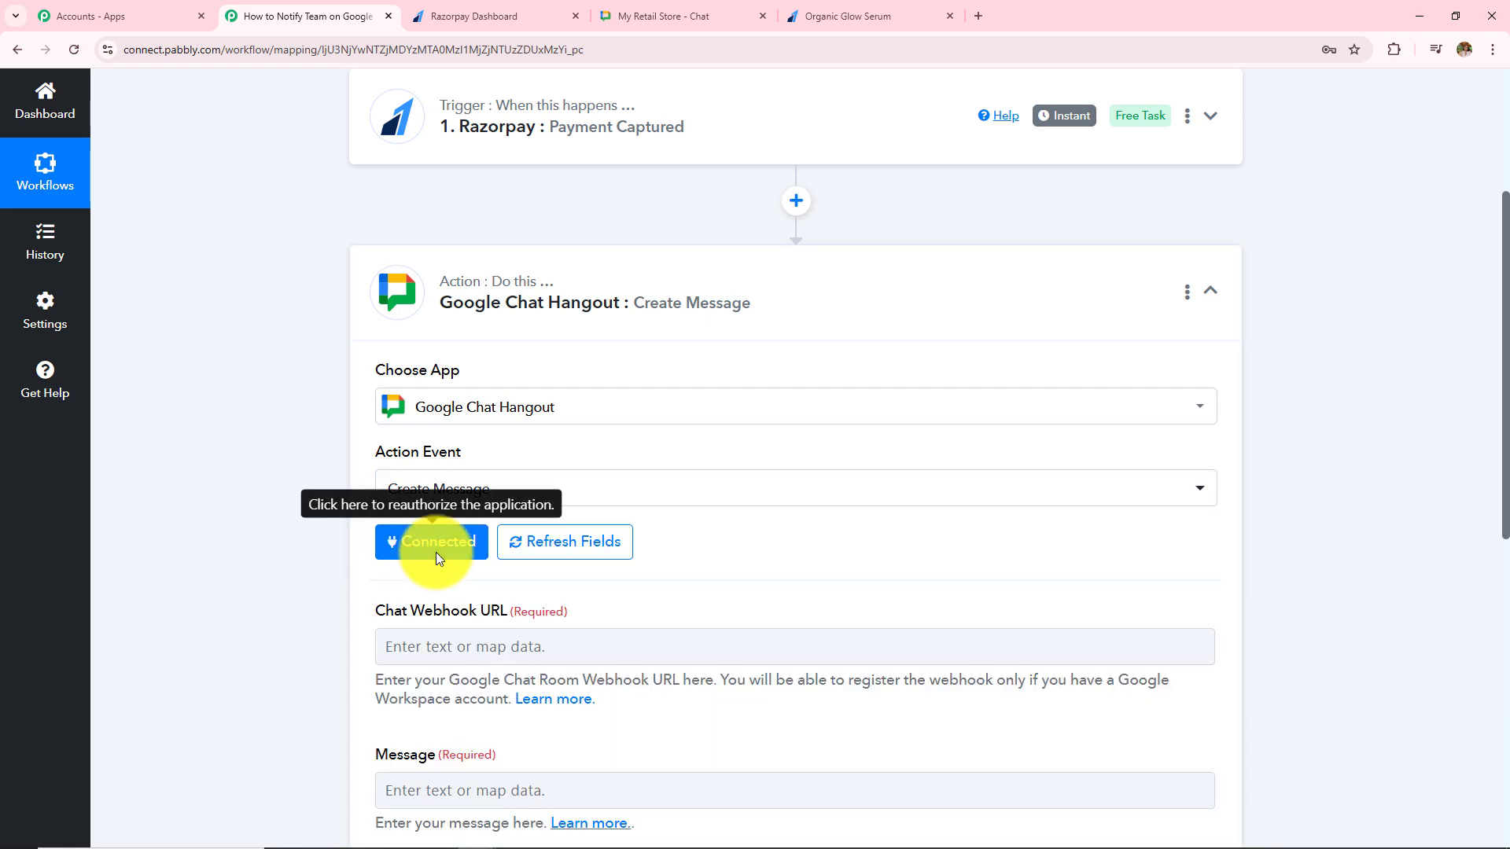
Examine the required Chat Webhook URL and Message fields of the Google Chat action.
scroll(894, 581, "down", 2)
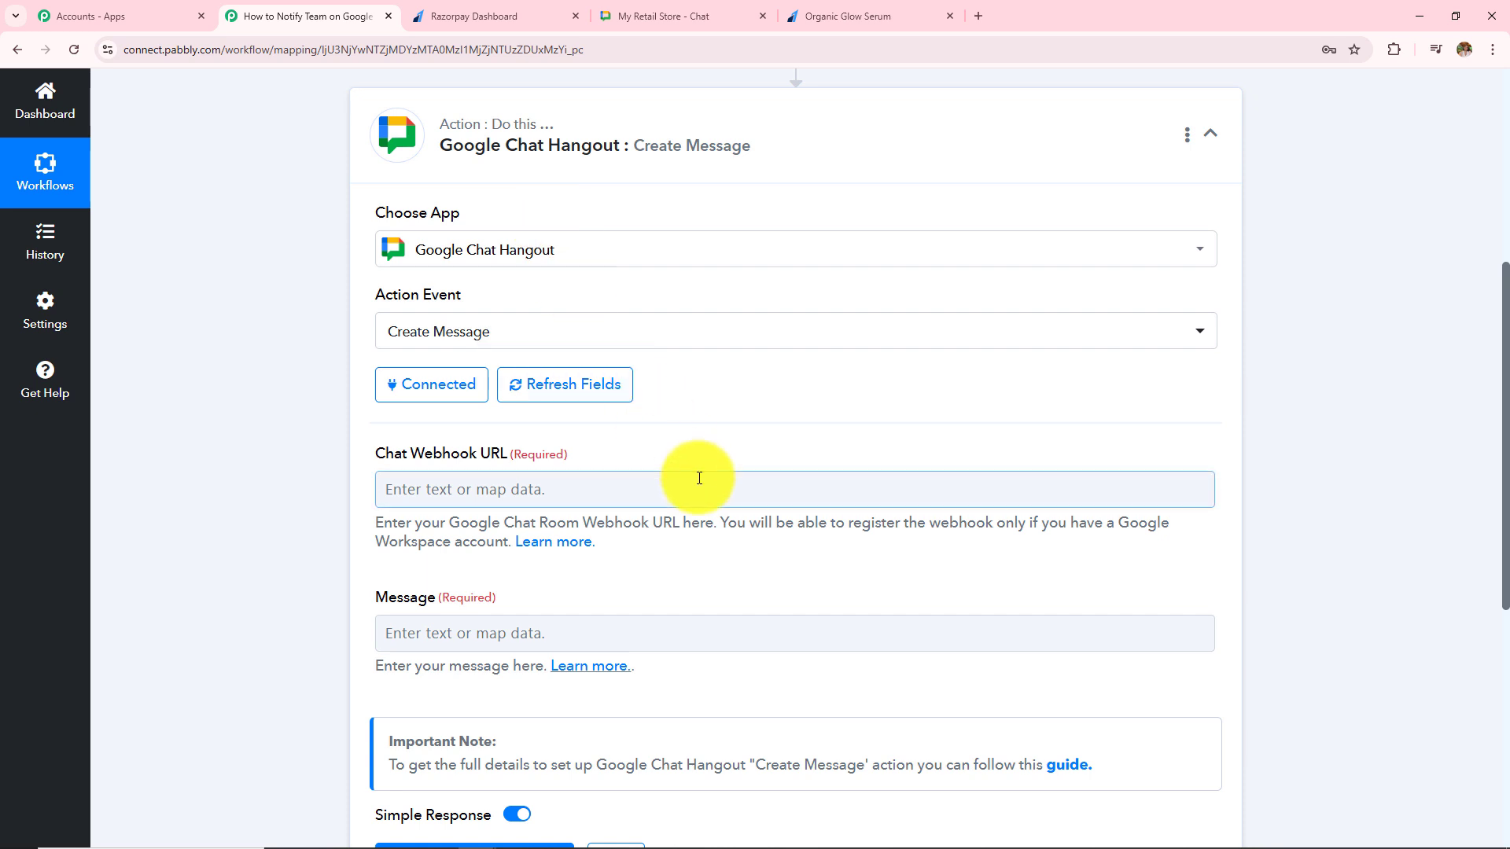
scroll(692, 475, "down", 1)
left_click_drag(365, 364, 705, 626)
left_click(233, 421)
left_click_drag(366, 374, 602, 379)
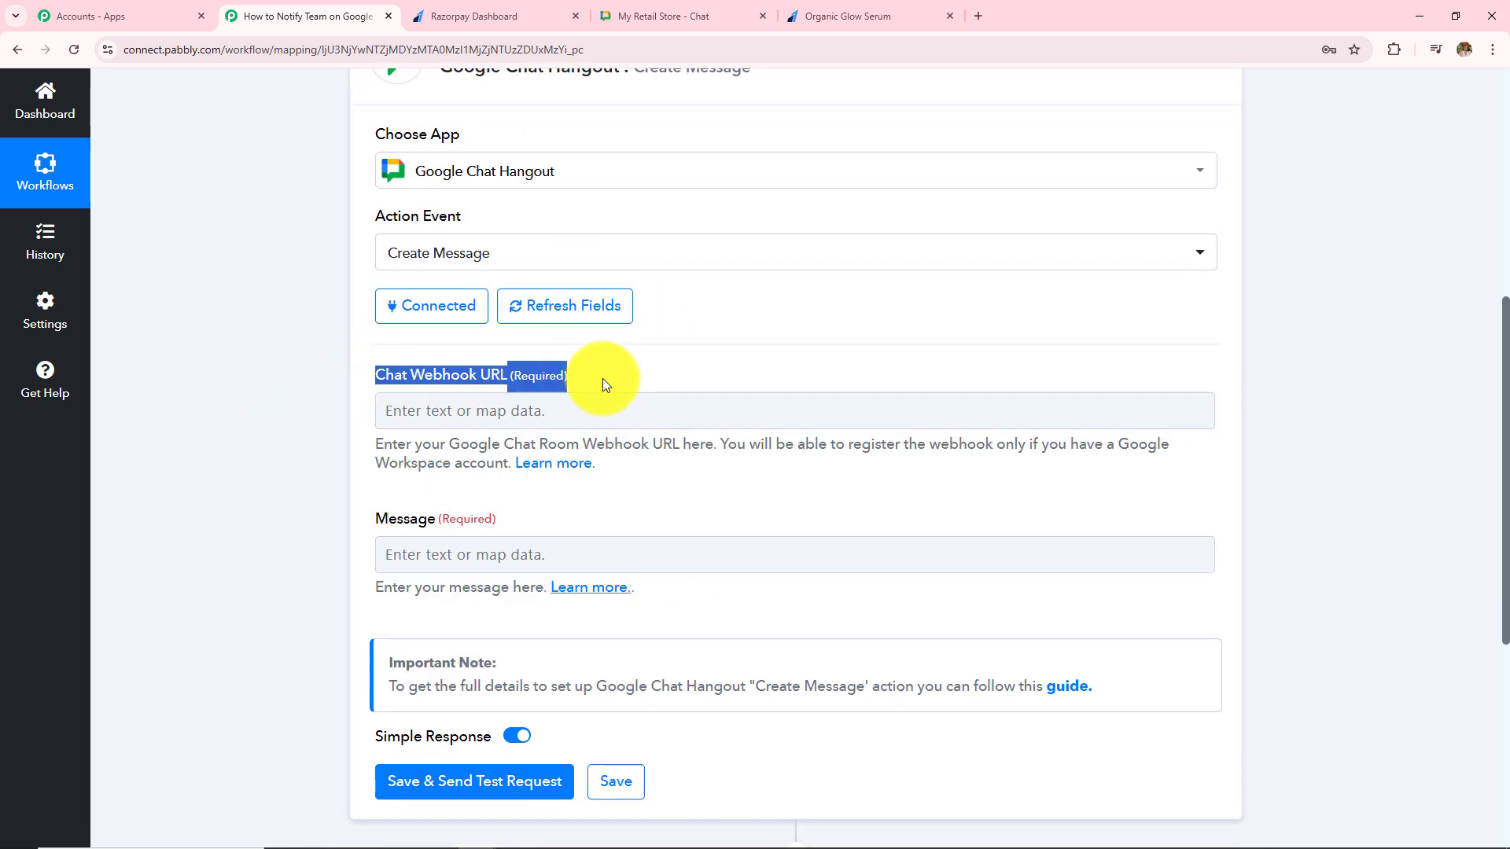
left_click_drag(375, 516, 652, 538)
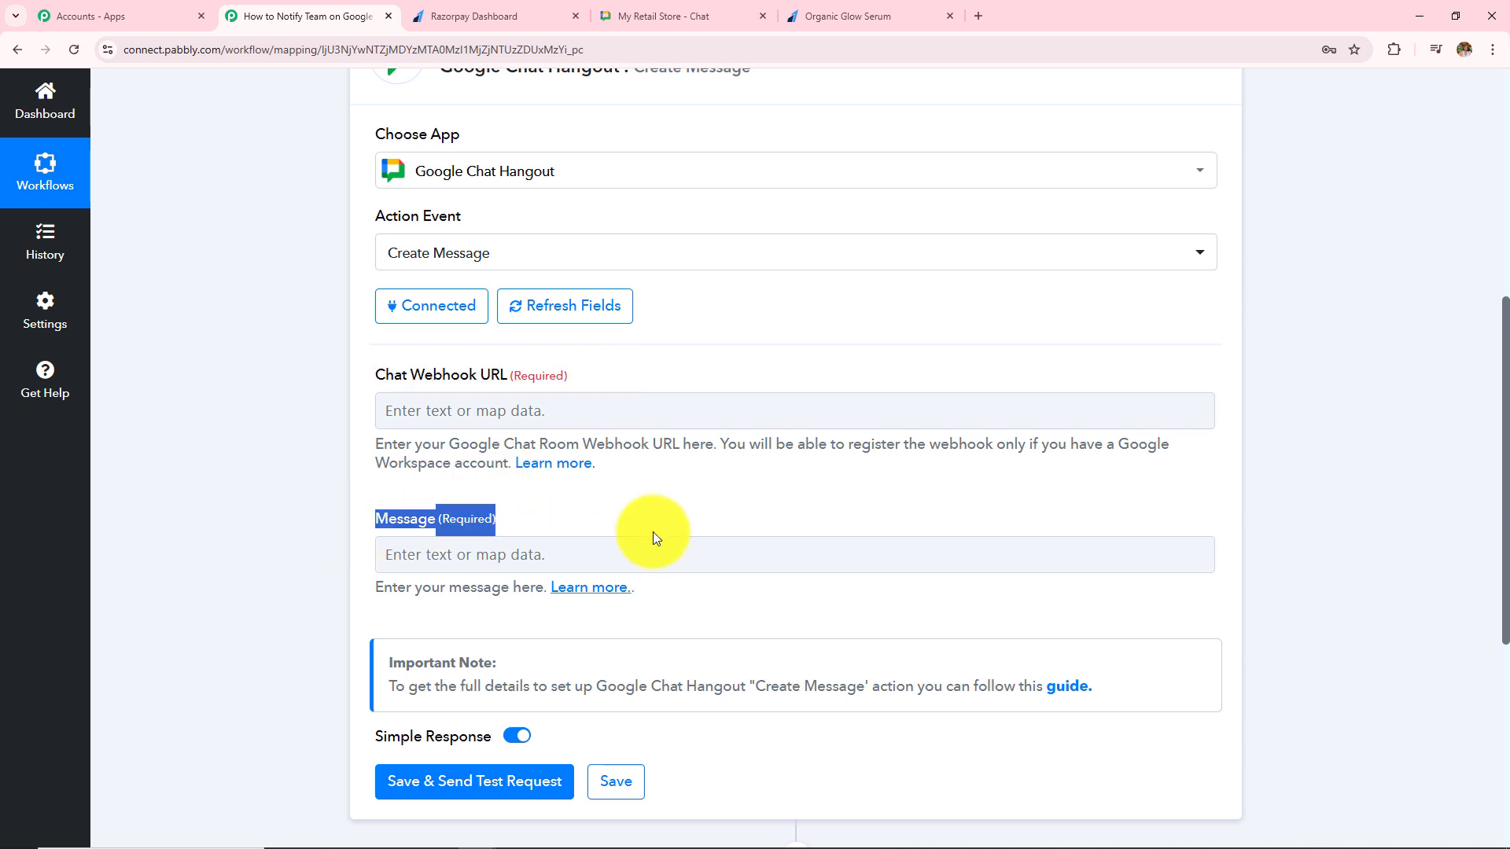
left_click(433, 405)
left_click(309, 375)
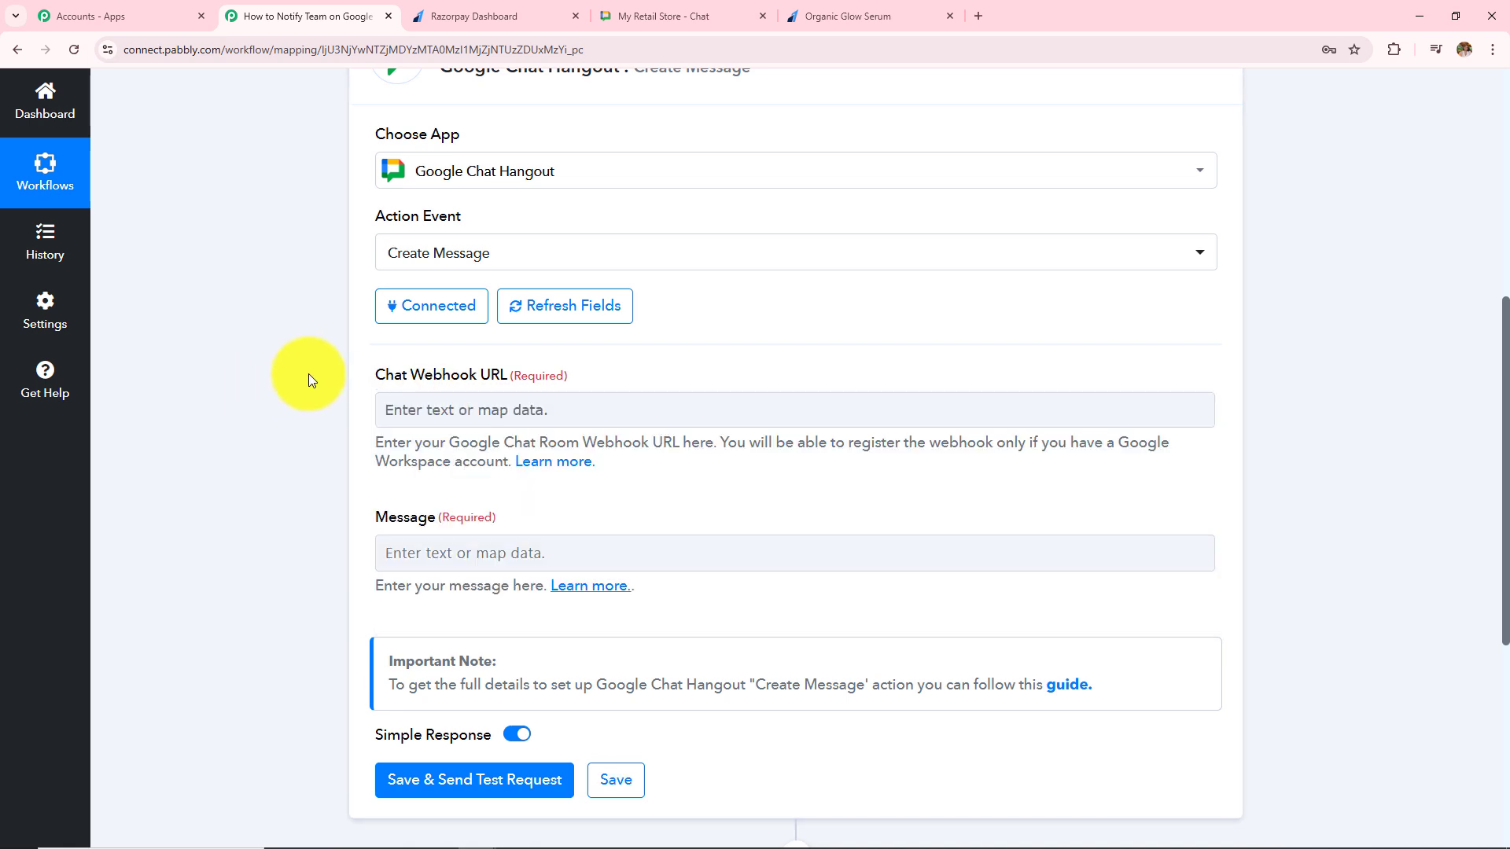
Switch to Google Chat and open the apps and integrations settings of the My Retail Store space.
left_click(665, 10)
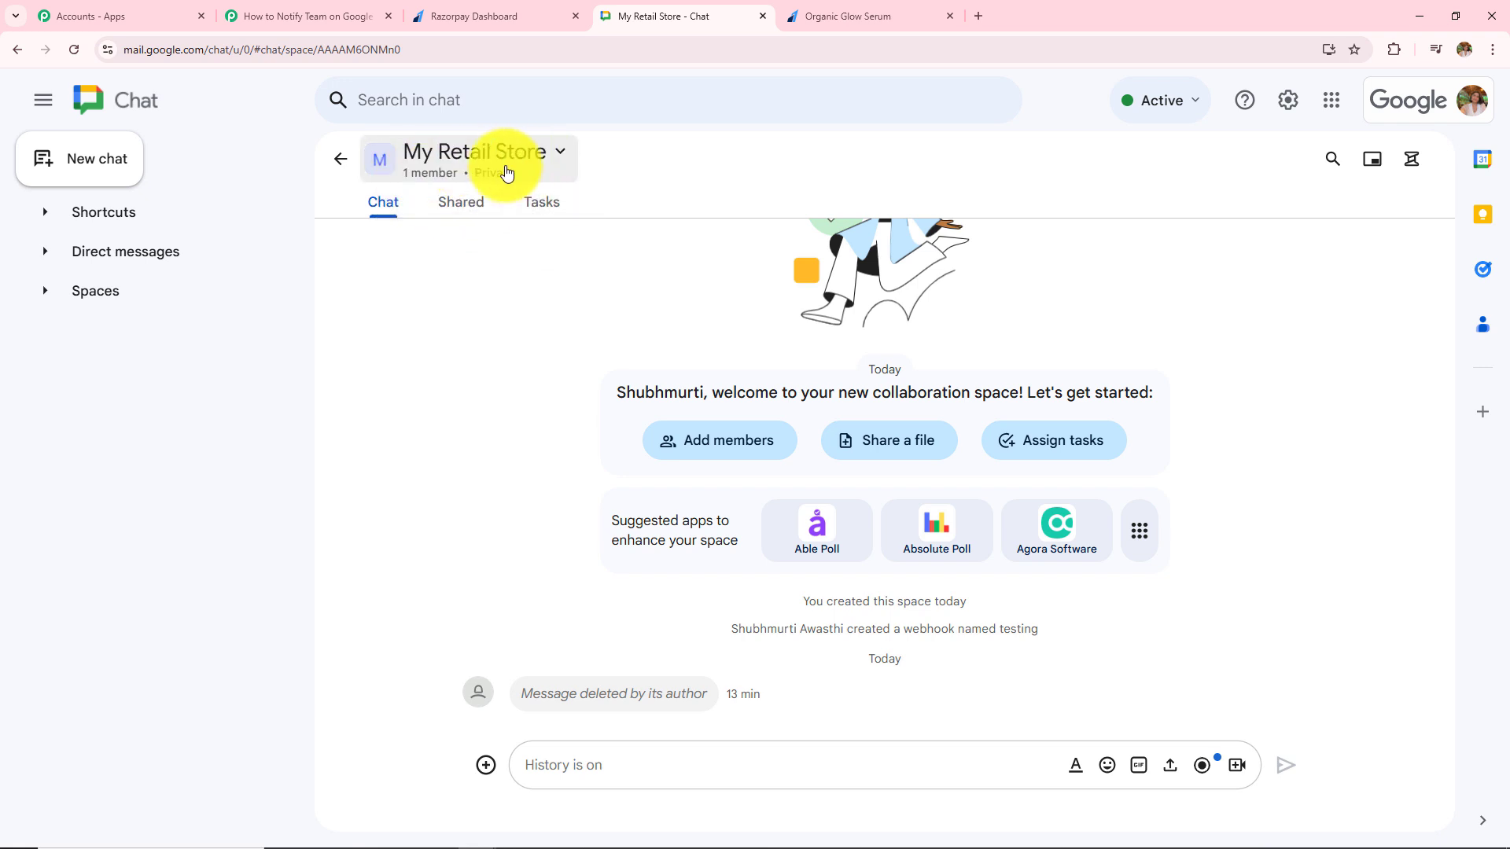
left_click(346, 17)
left_click(711, 11)
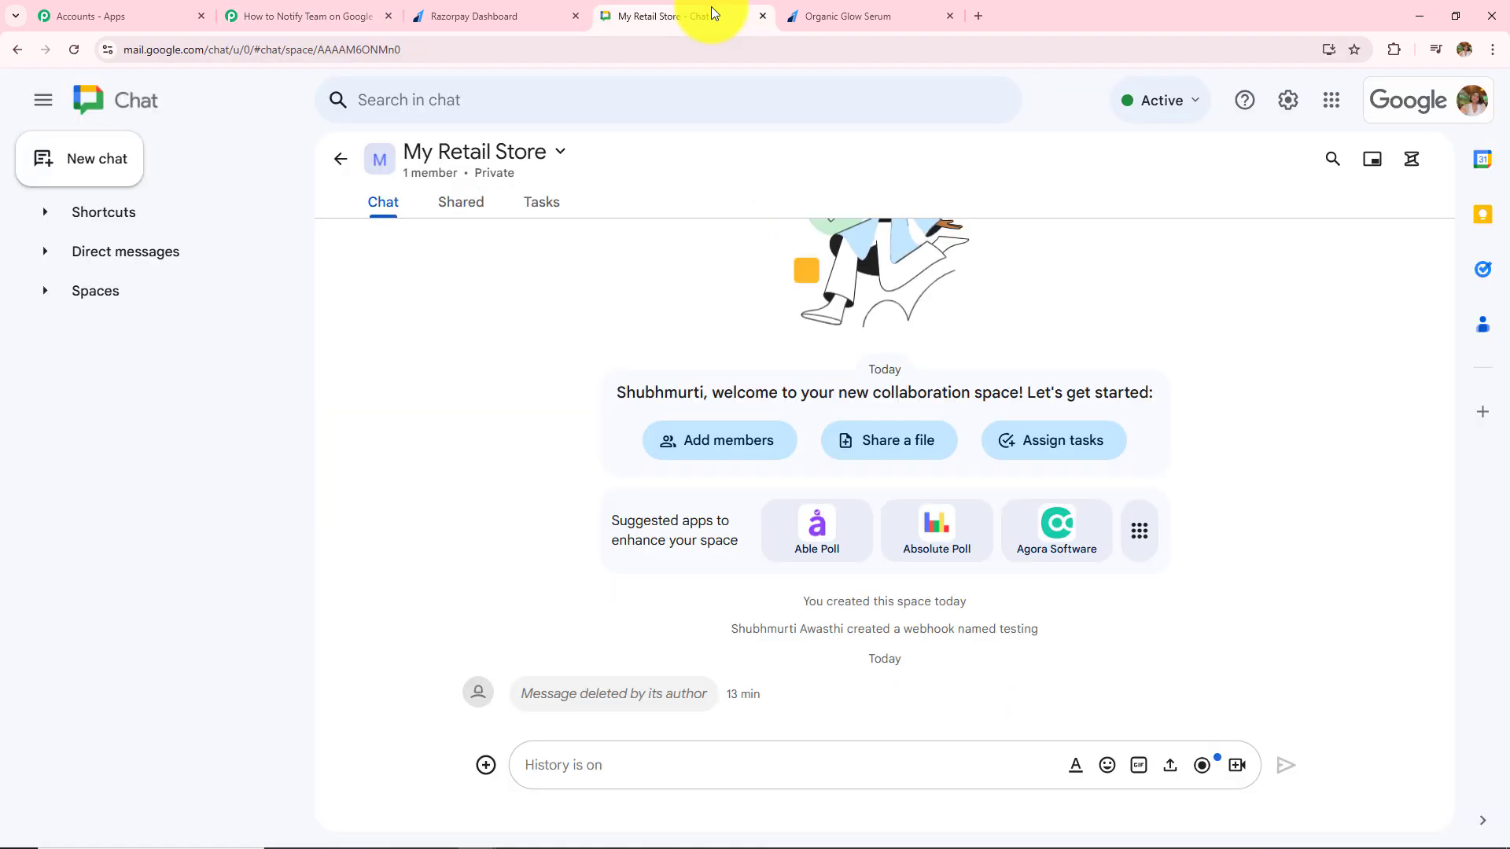
left_click(559, 157)
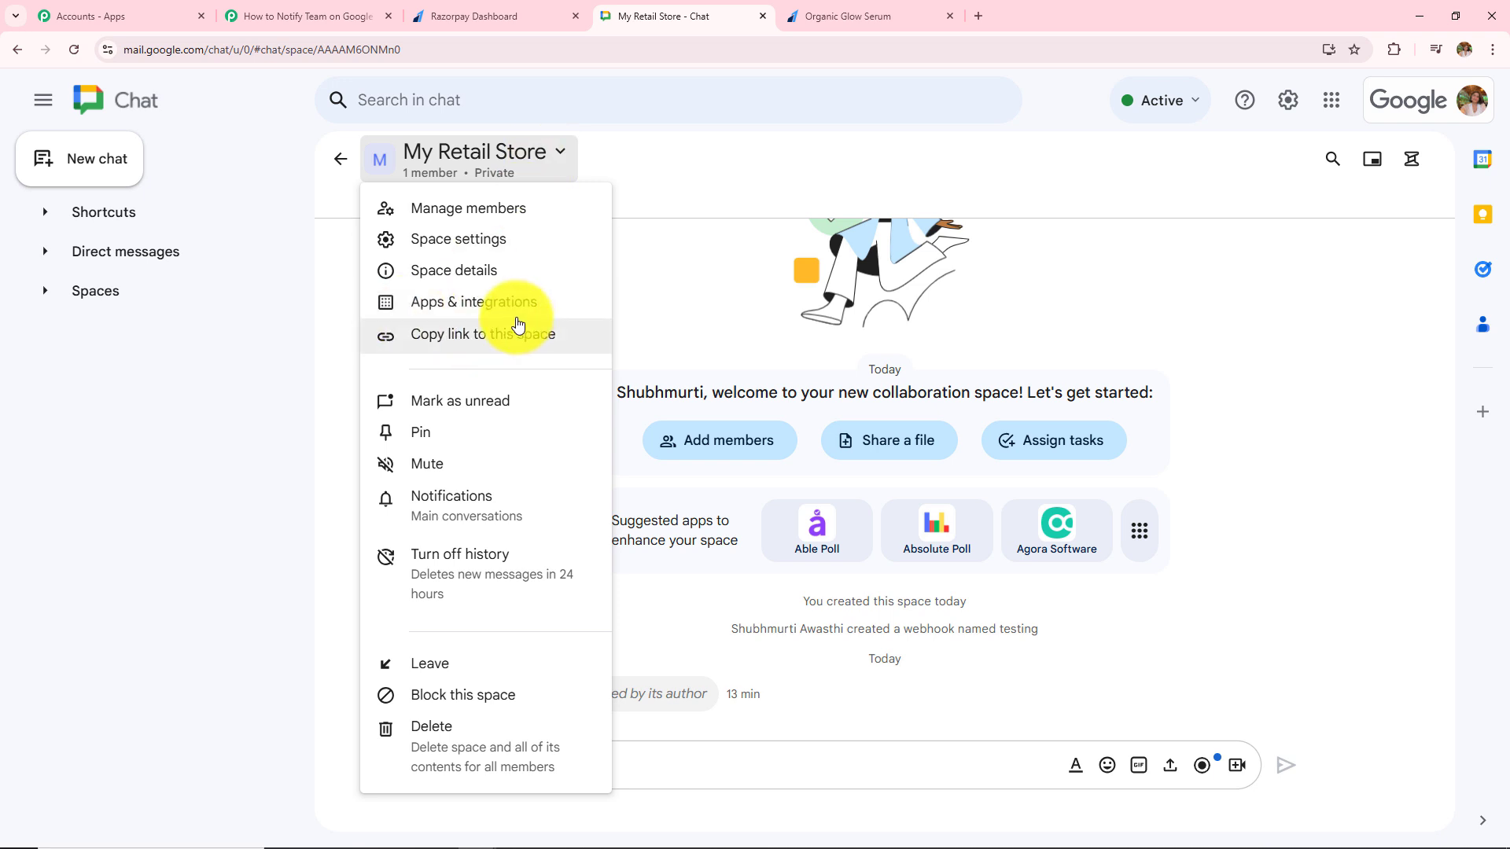
left_click(474, 309)
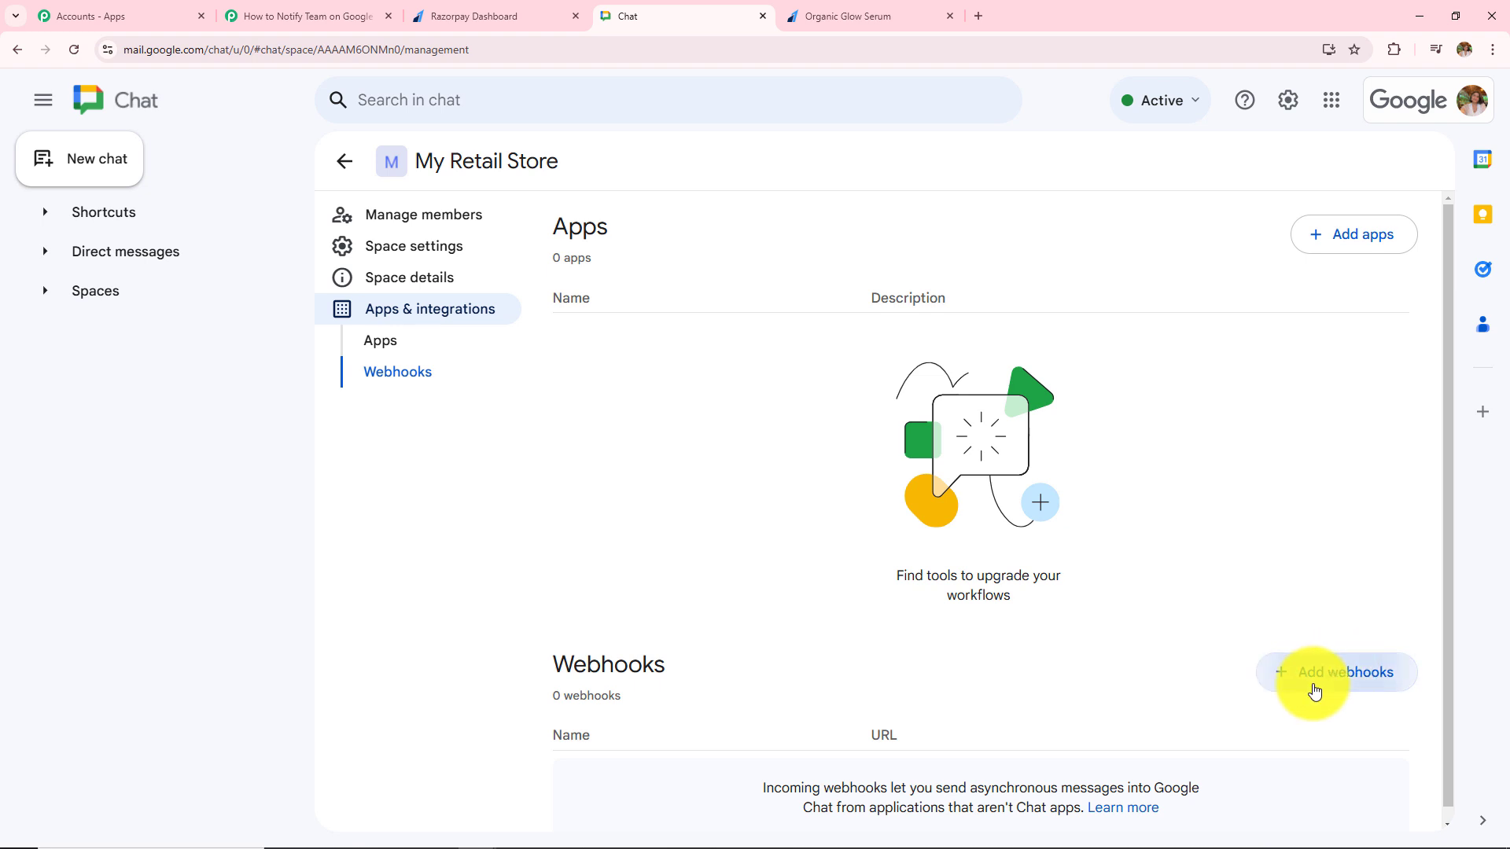
Add an incoming webhook named Testing to the space and copy its link.
left_click(1313, 690)
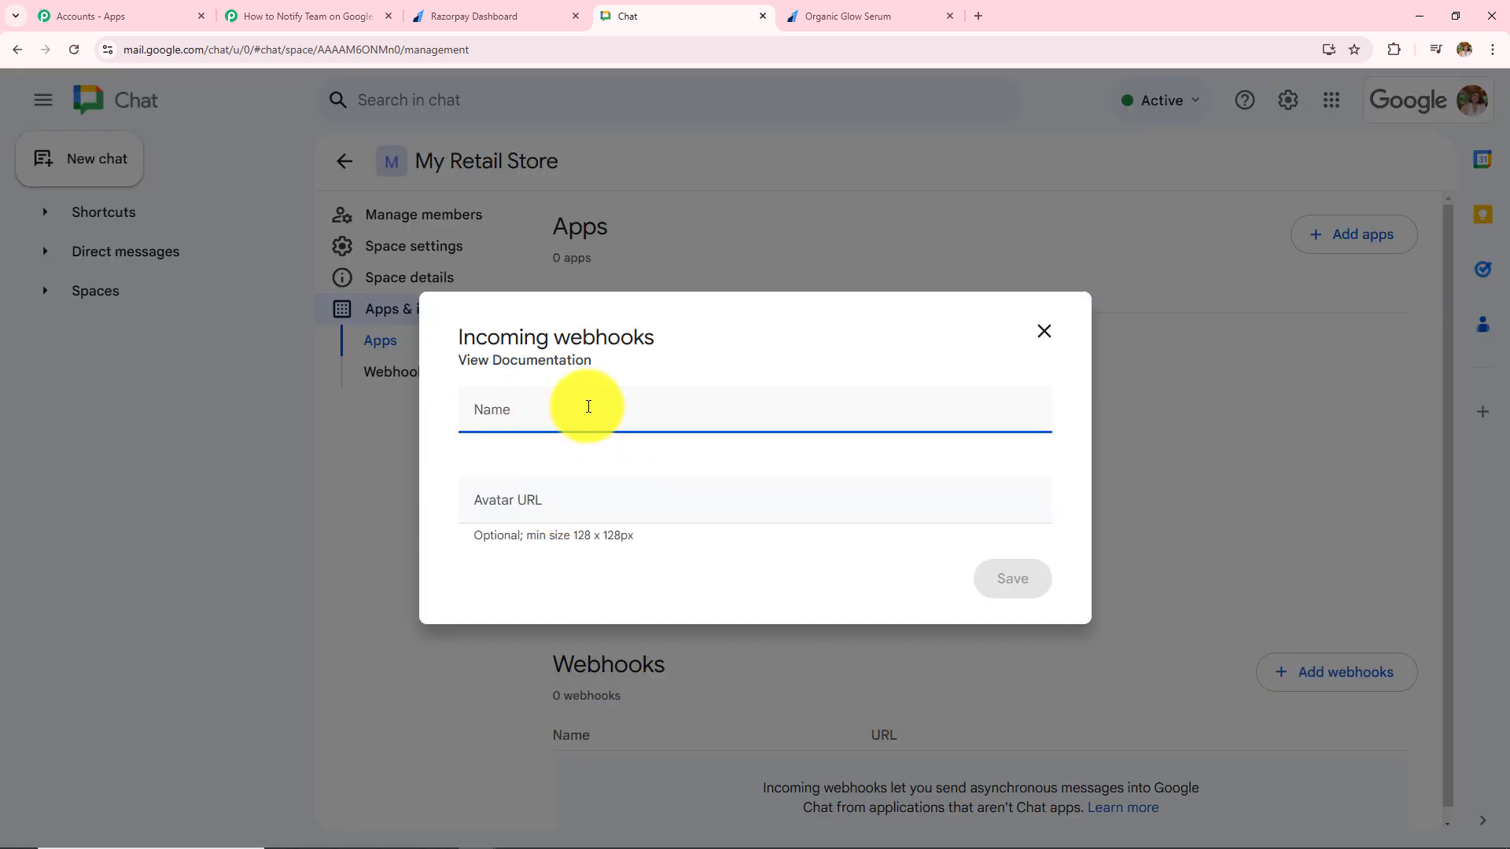
type("Testing")
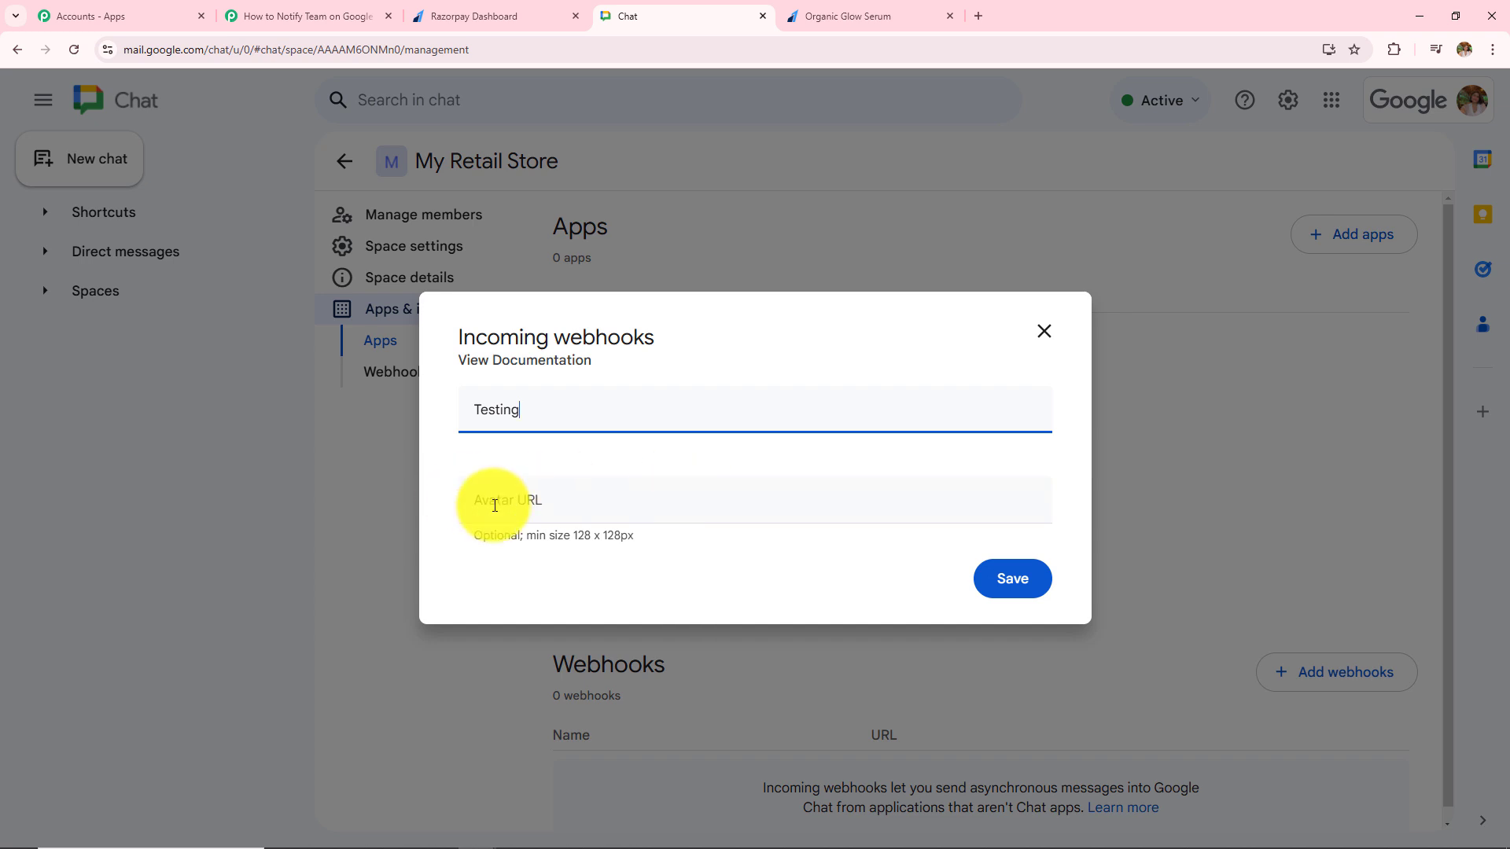
left_click(1023, 579)
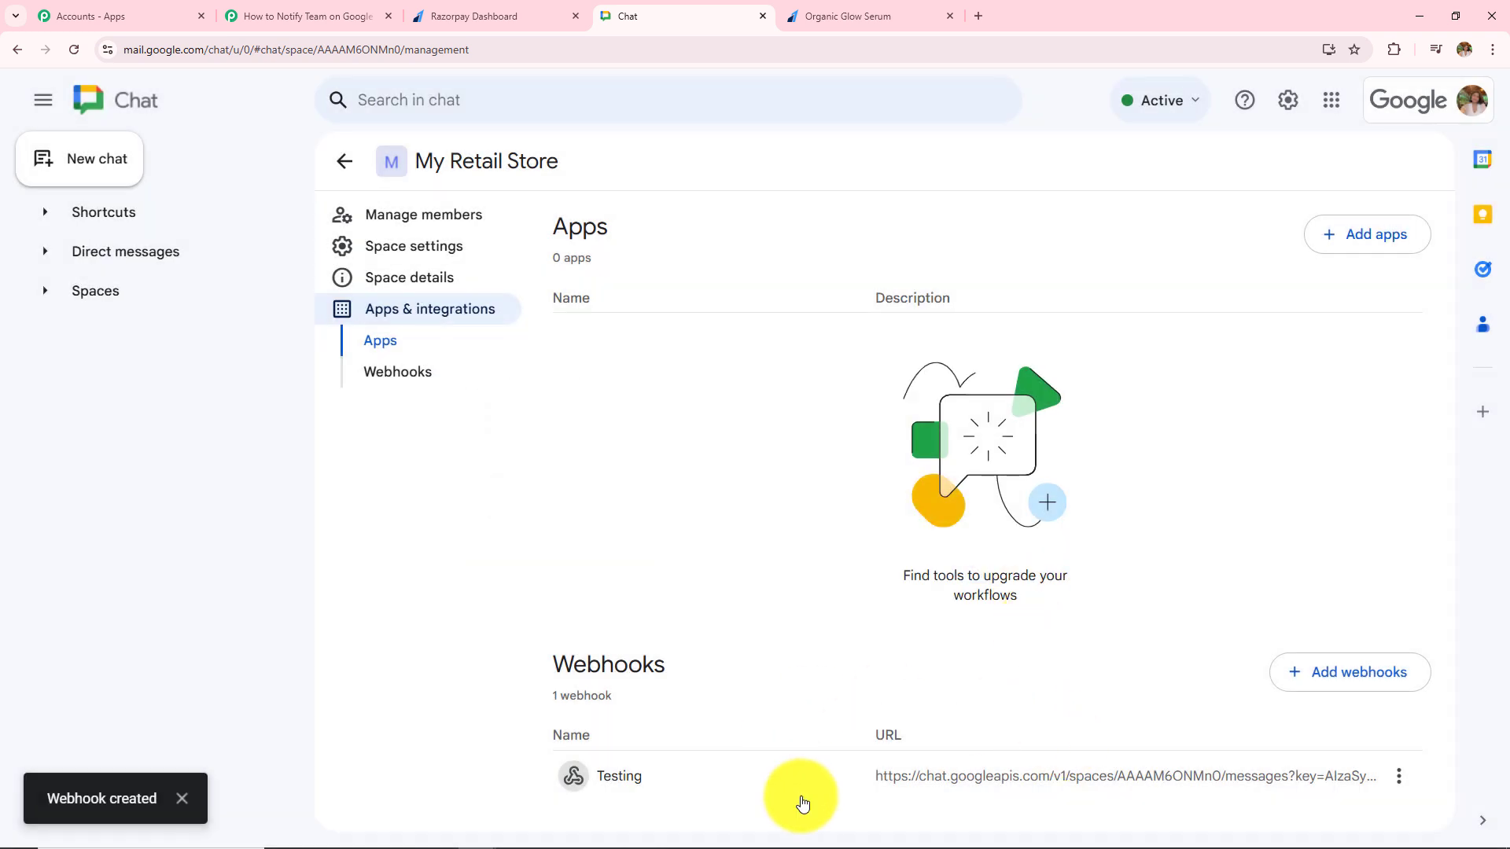
left_click(1400, 780)
left_click(1368, 677)
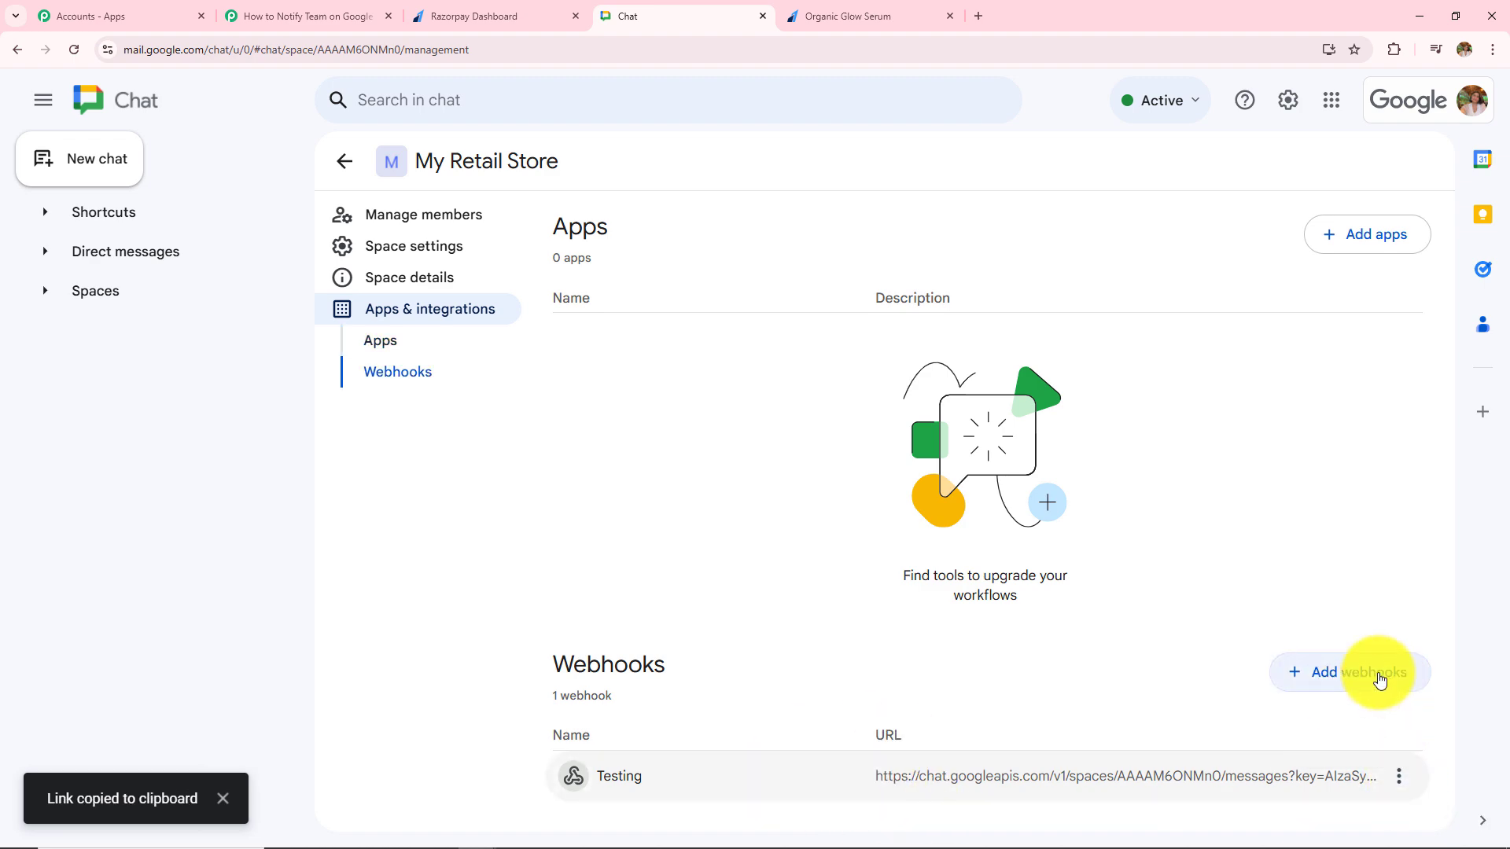
Switch to the Pabbly Connect workflow and paste the copied webhook link as the Chat Webhook URL.
left_click(181, 16)
left_click(298, 19)
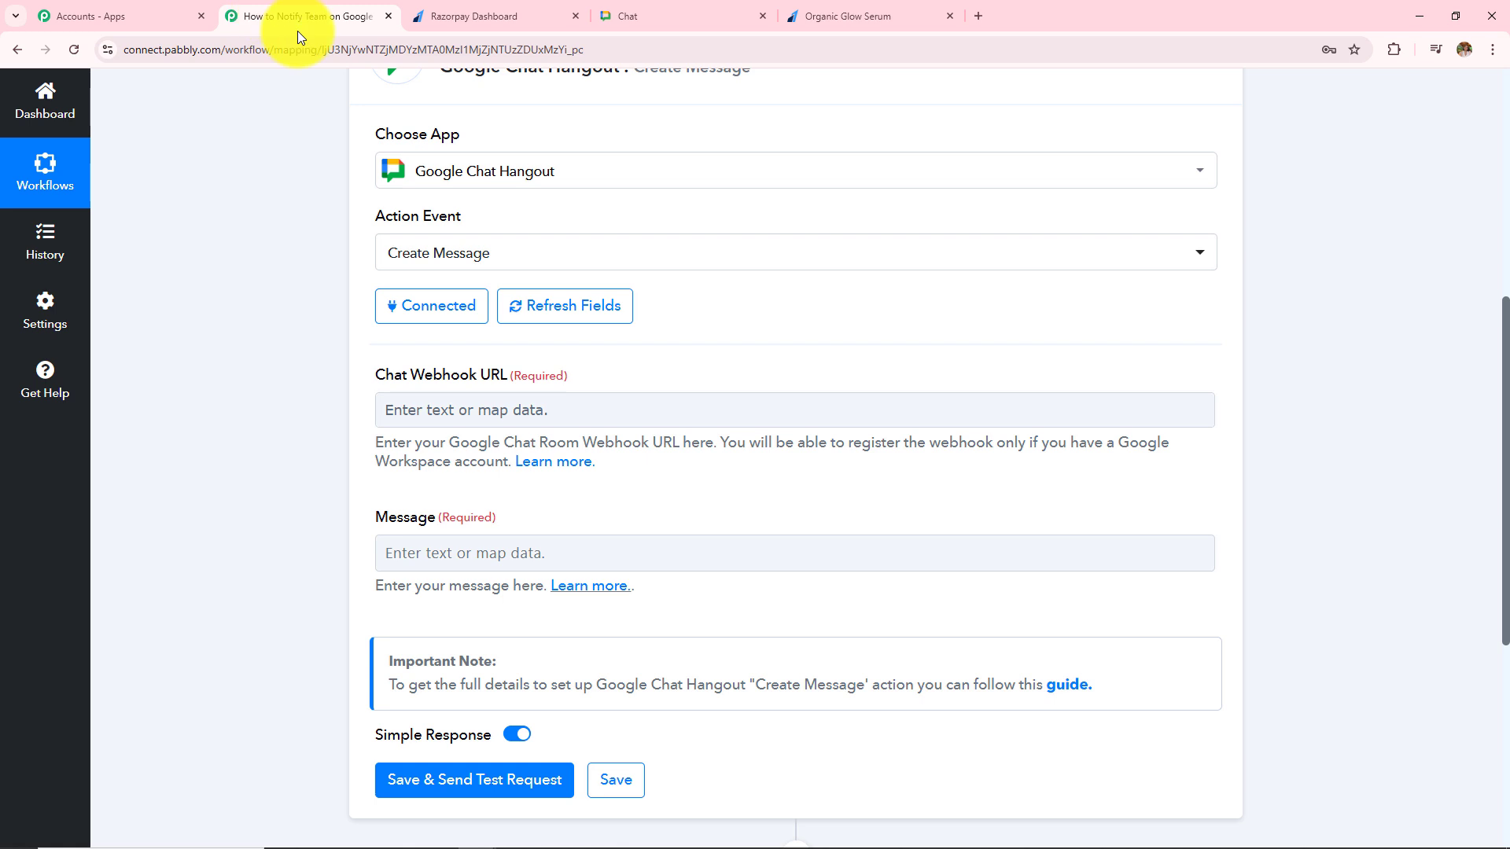
left_click(500, 410)
key("ctrl+v")
left_click(316, 414)
Enter a "Hello Team" message announcing the new payment, with empty Name, Email, Phone and "Payment made of" lines and a closing "Thanks".
left_click(482, 573)
scroll(536, 572, "down", 2)
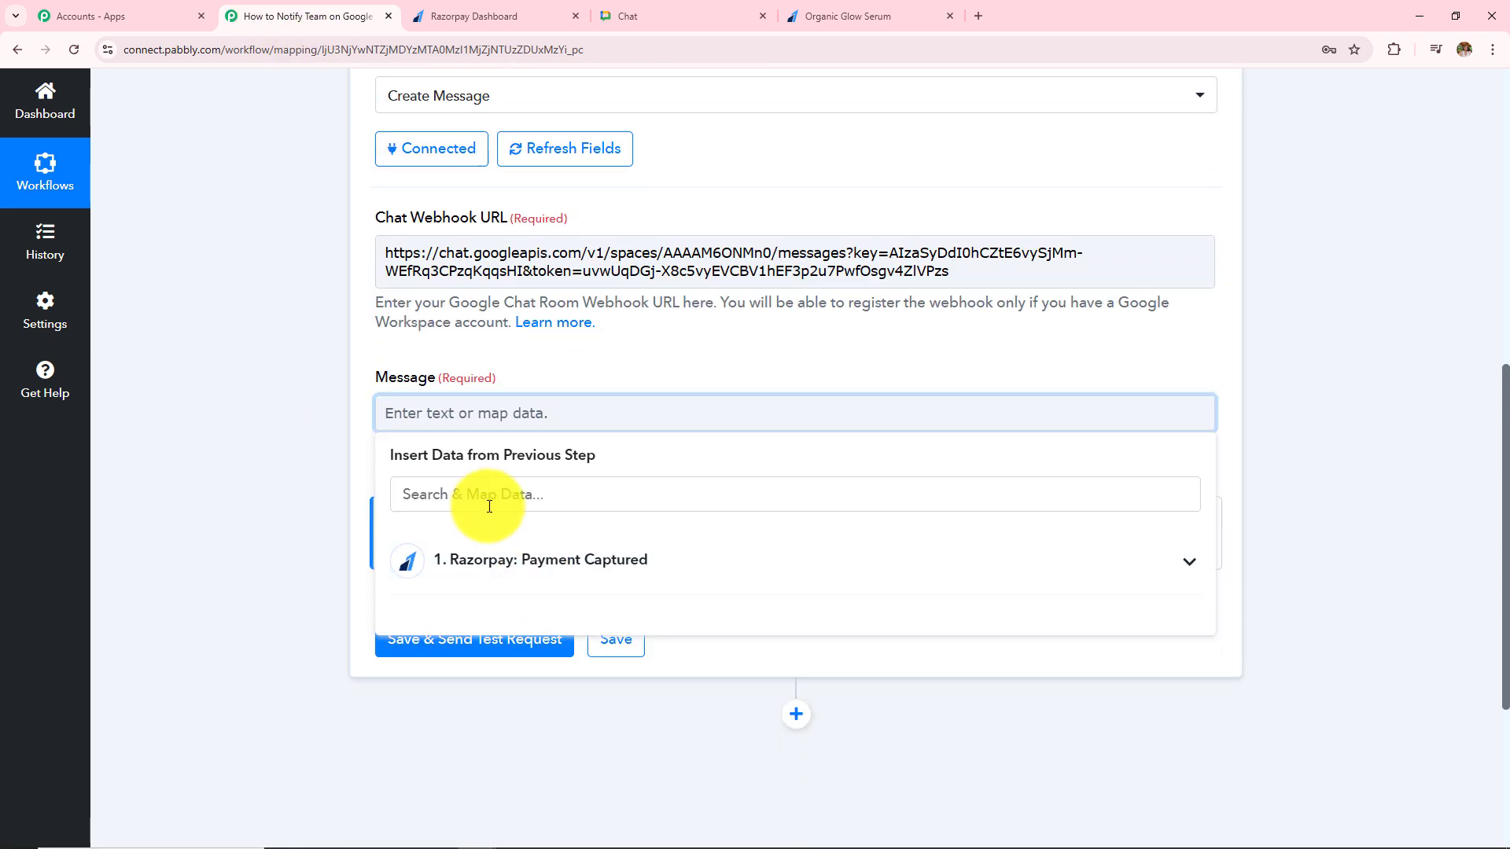
type("Hello T")
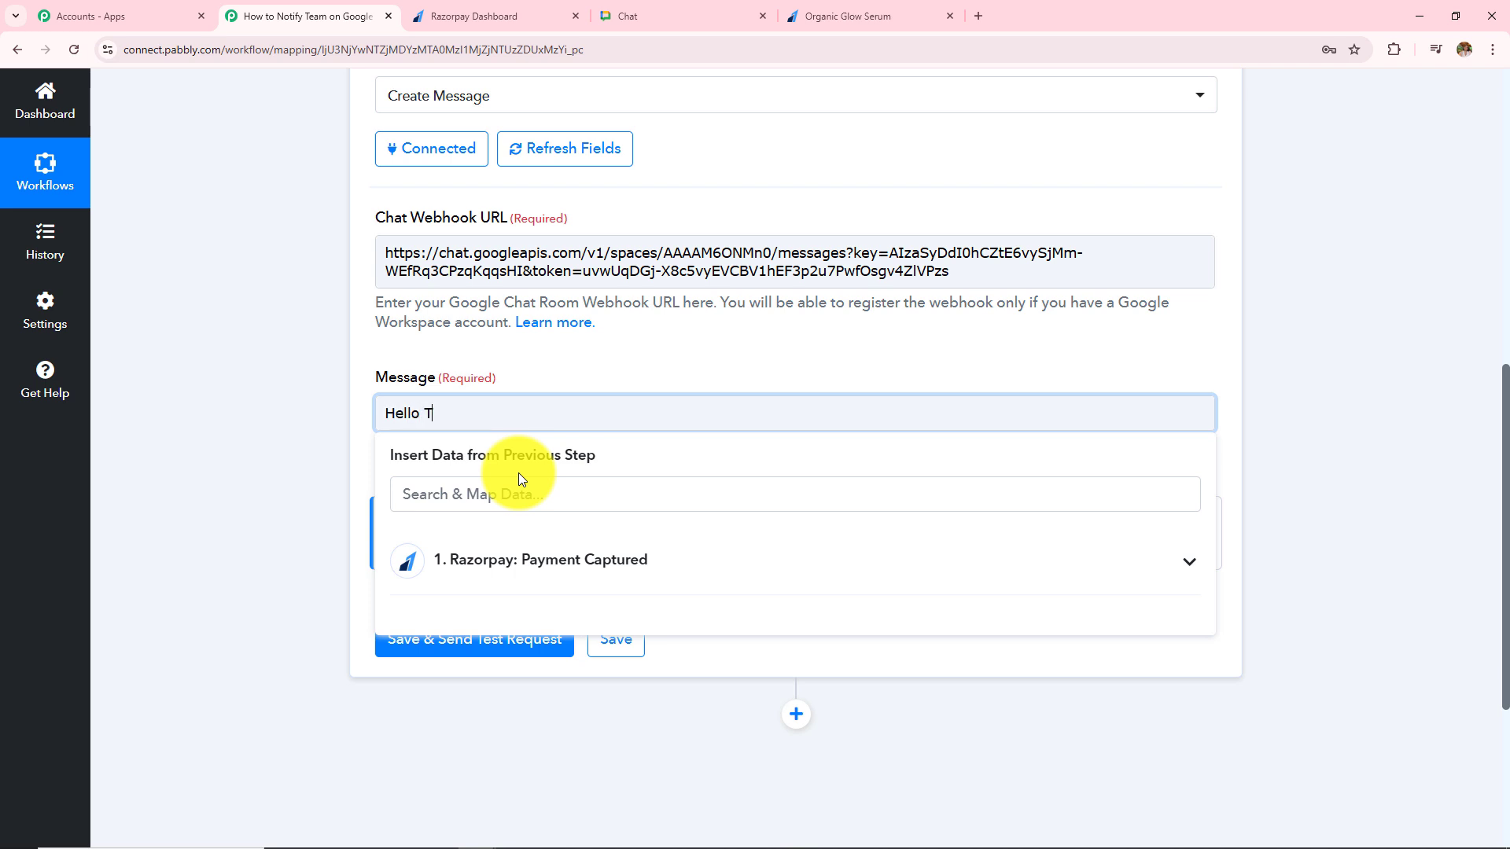
key("ctrl+v")
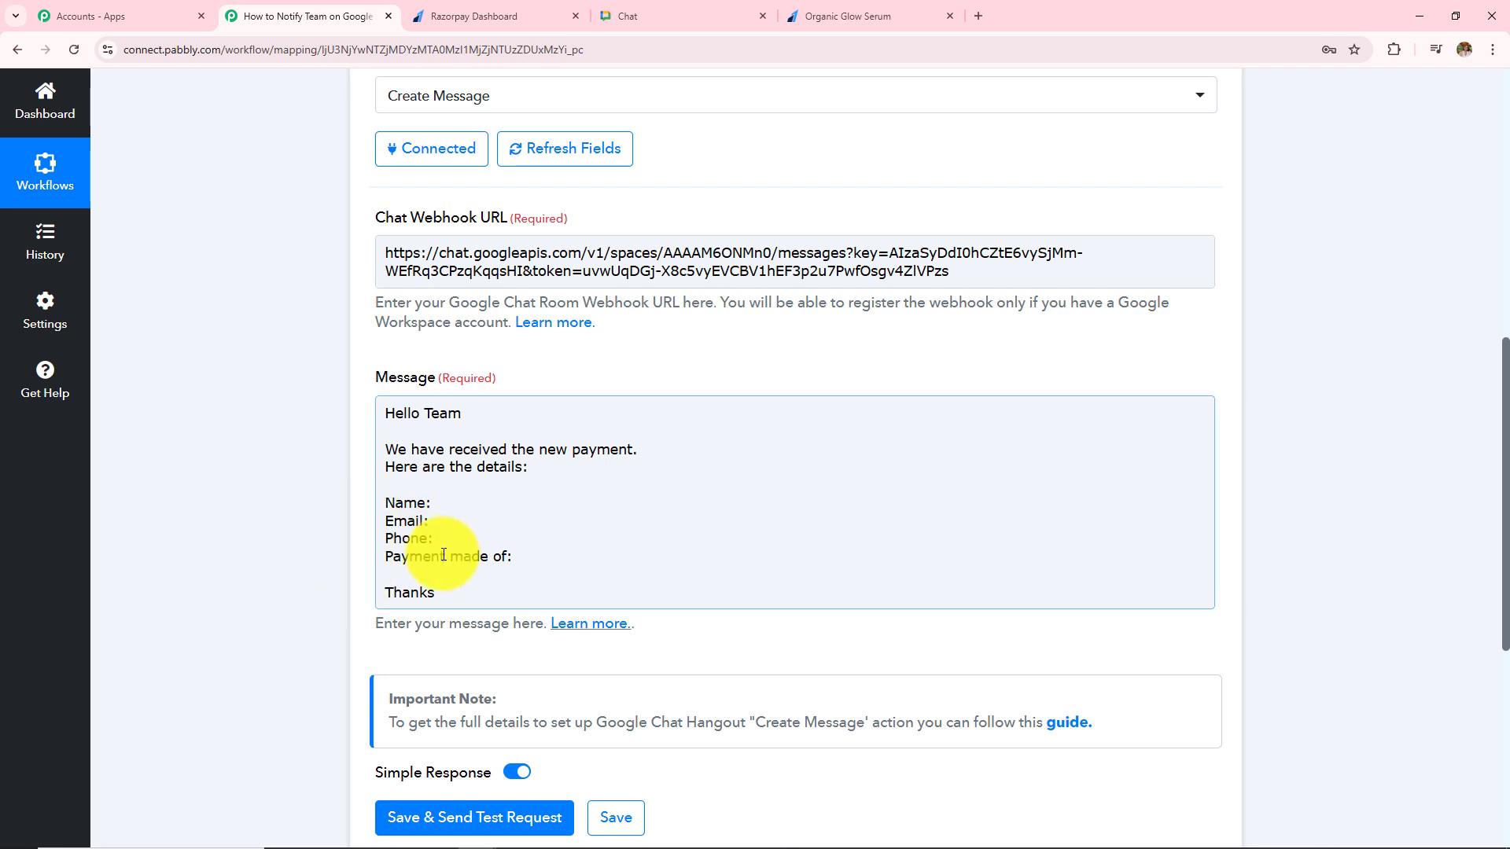
Map Razorpay's Payload Payment Entity Notes Name field after "Name:" in the message.
left_click(457, 504)
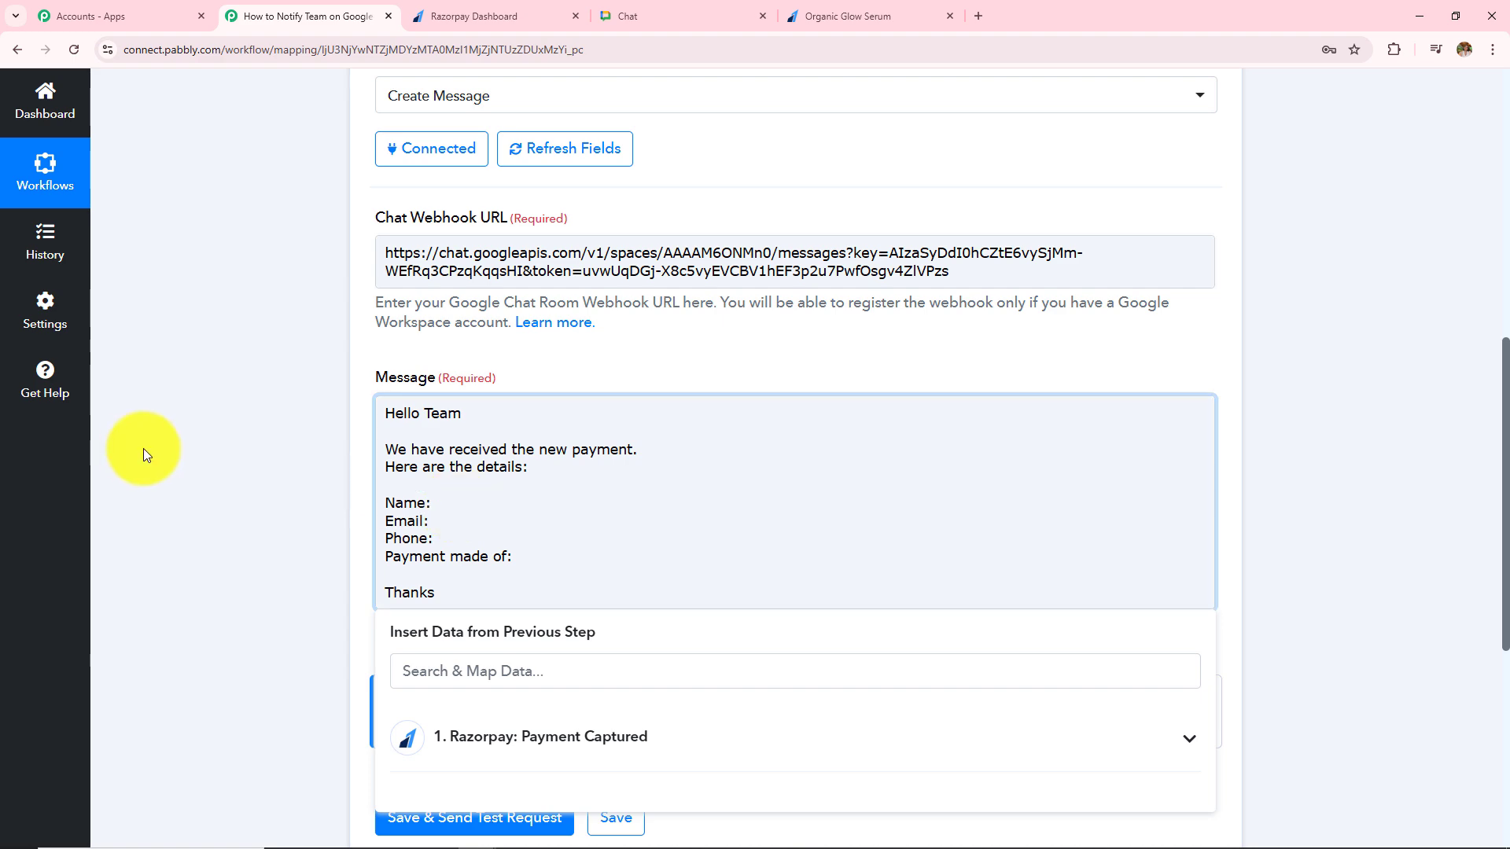
scroll(257, 446, "up", 9)
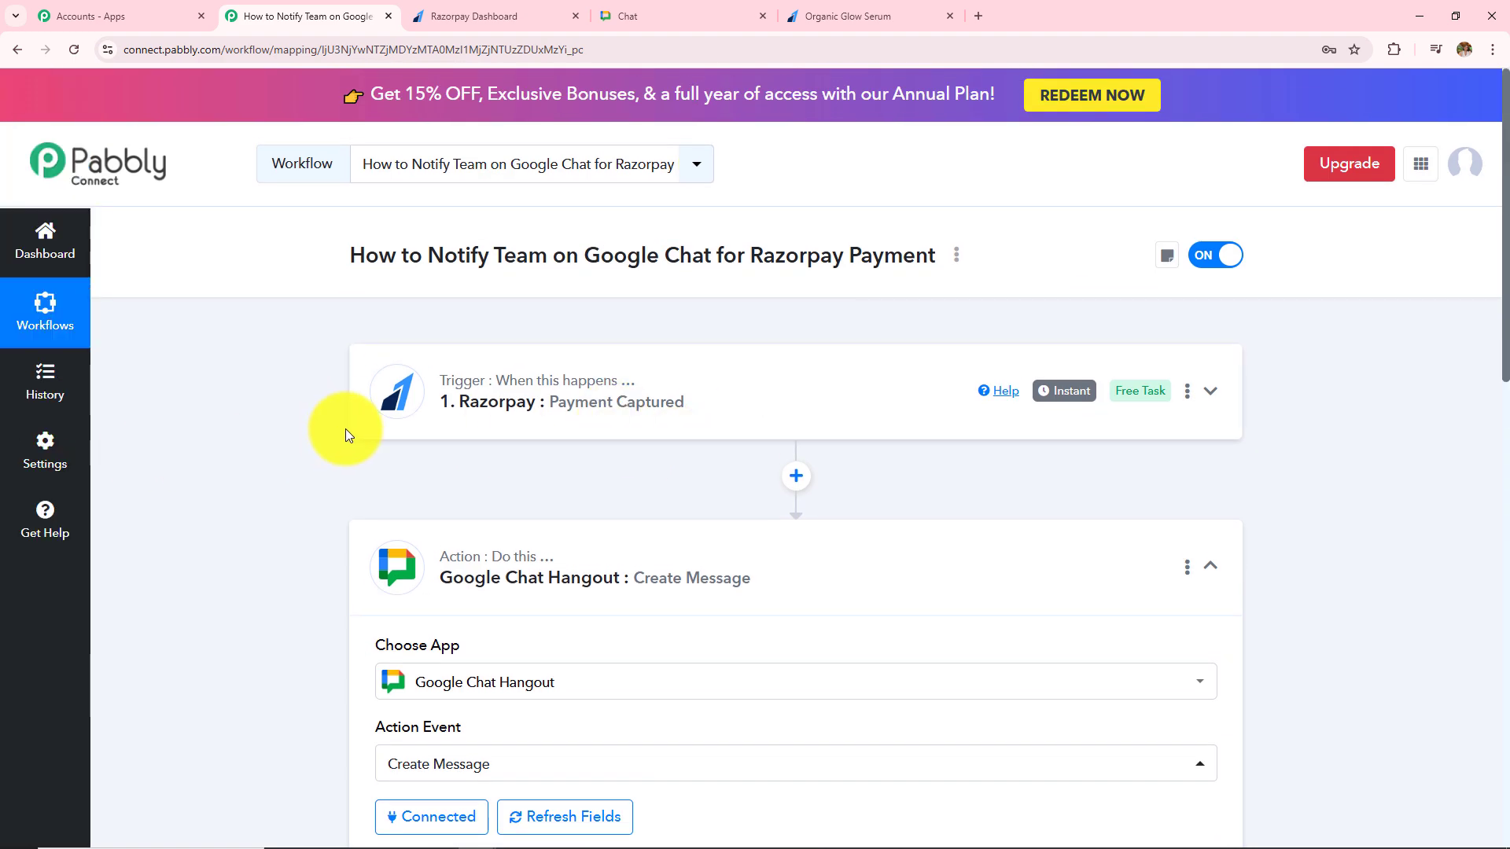
scroll(849, 400, "down", 7)
left_click(223, 494)
scroll(640, 539, "down", 4)
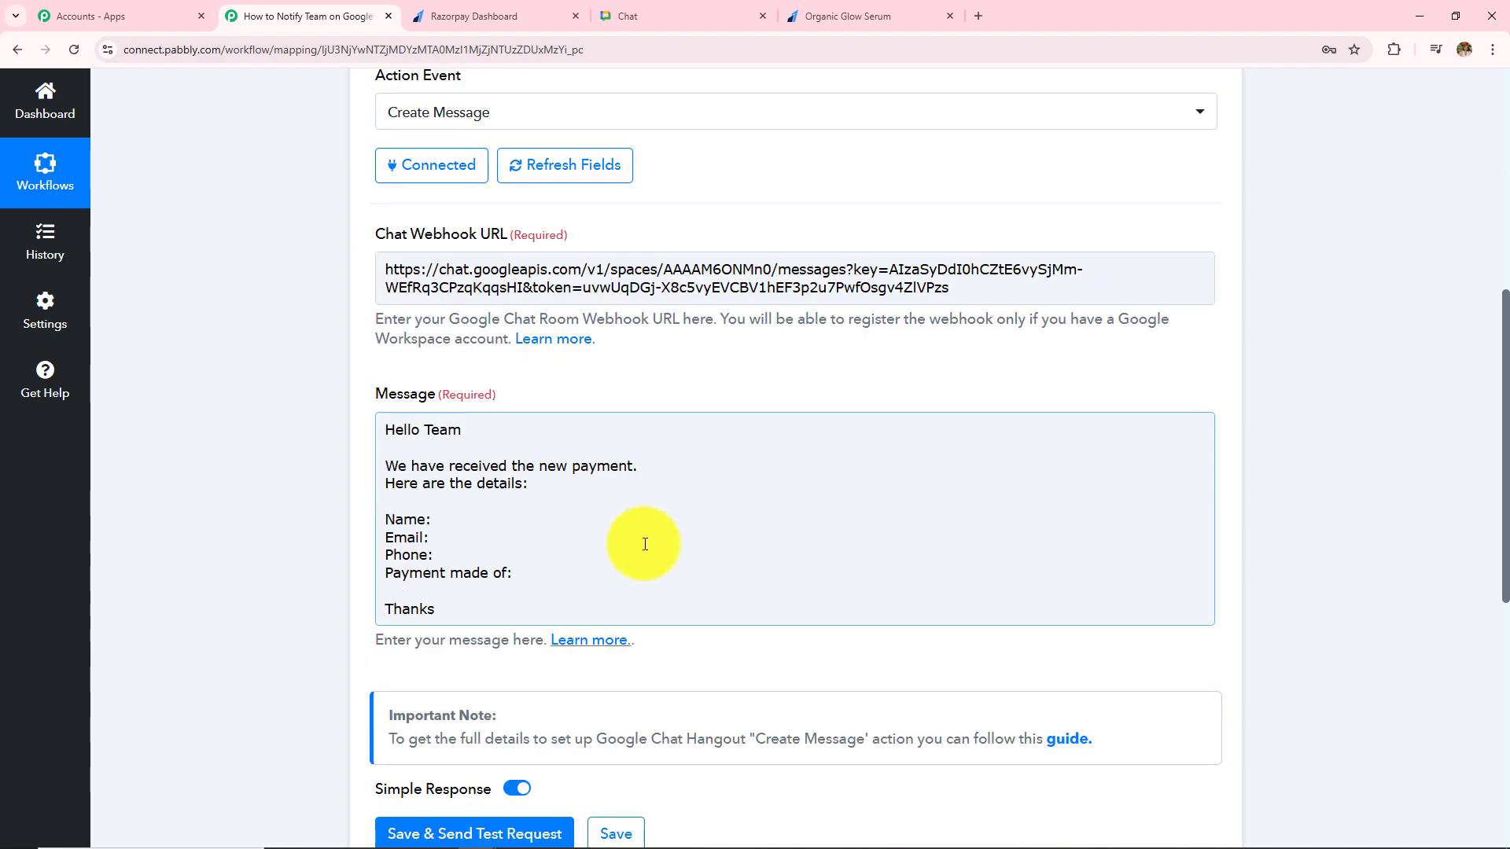
left_click(463, 298)
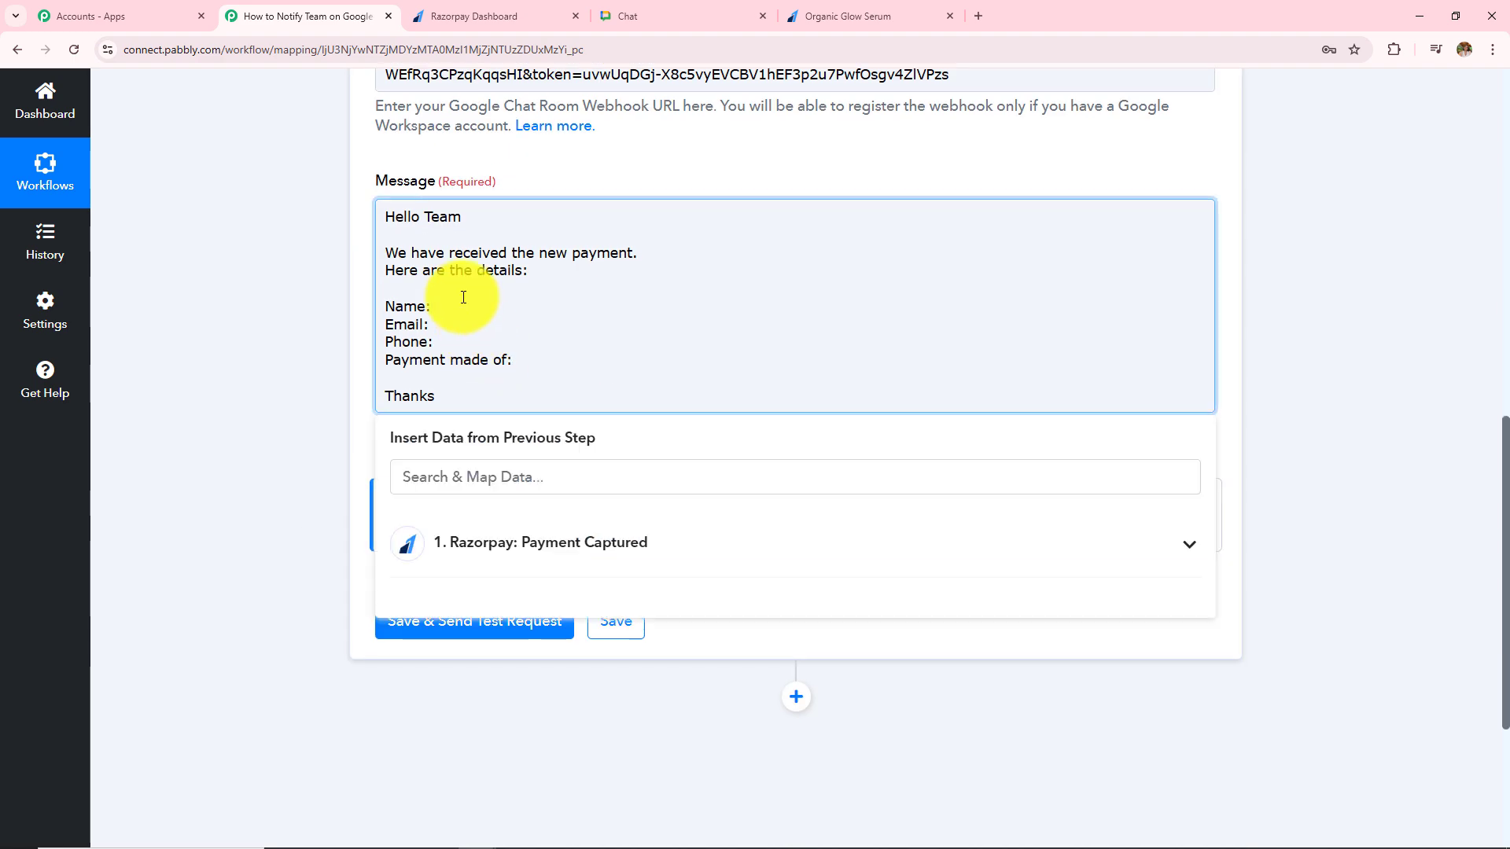
left_click(460, 574)
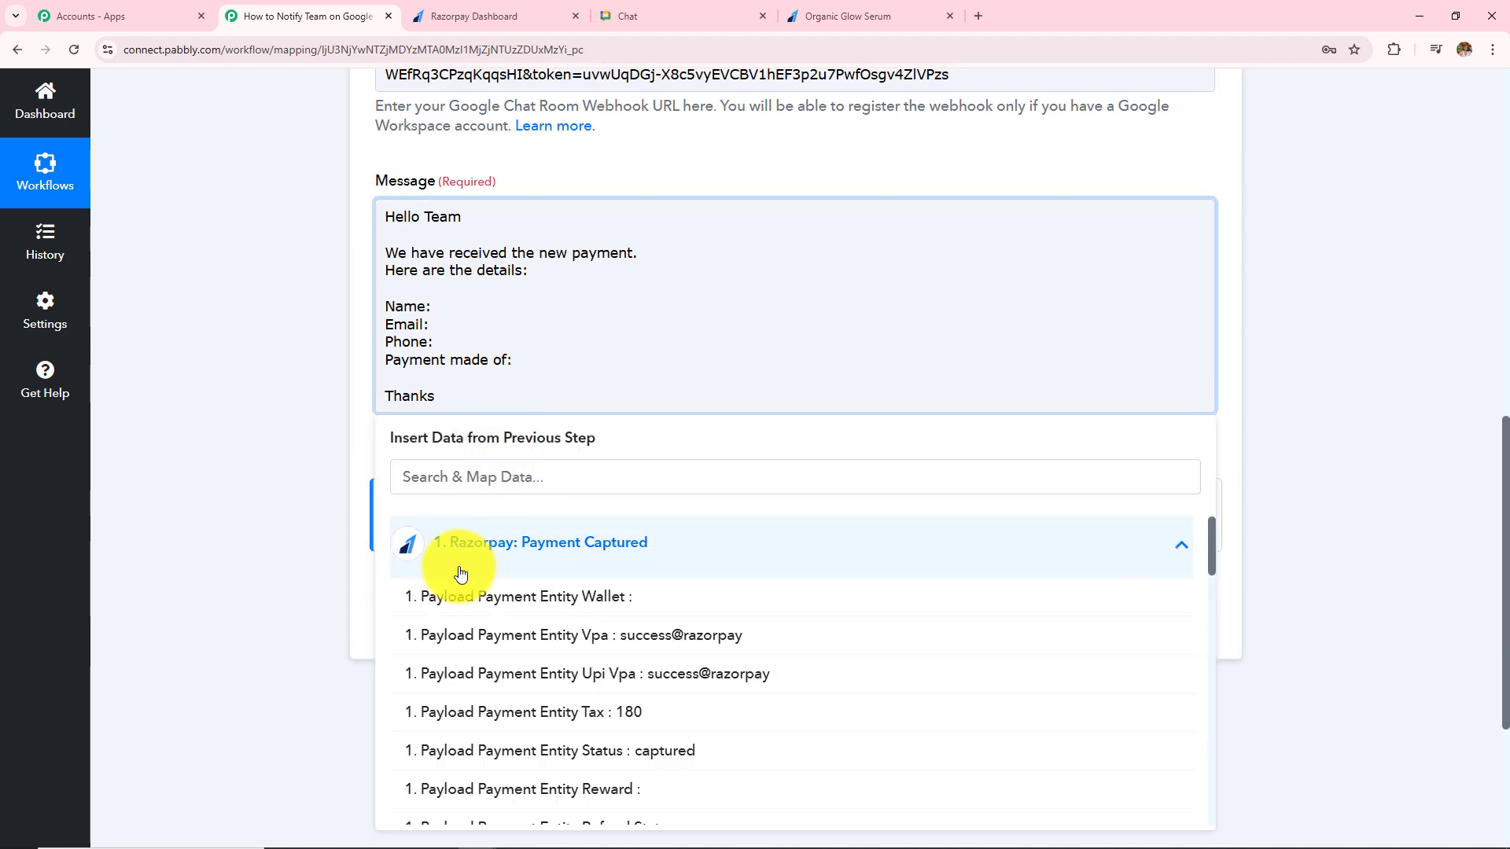
scroll(668, 647, "down", 5)
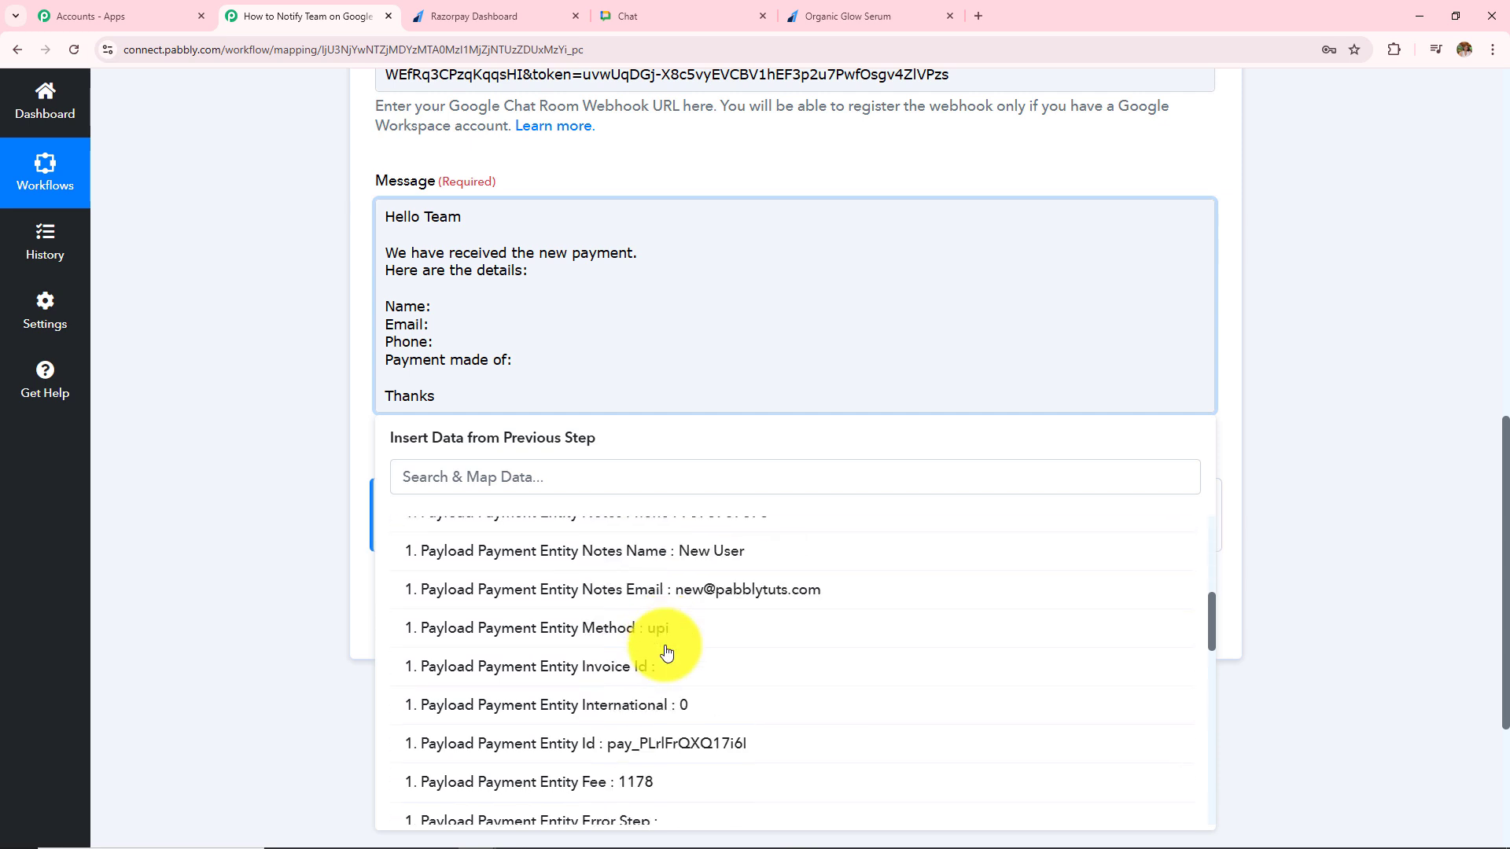
scroll(666, 652, "up", 2)
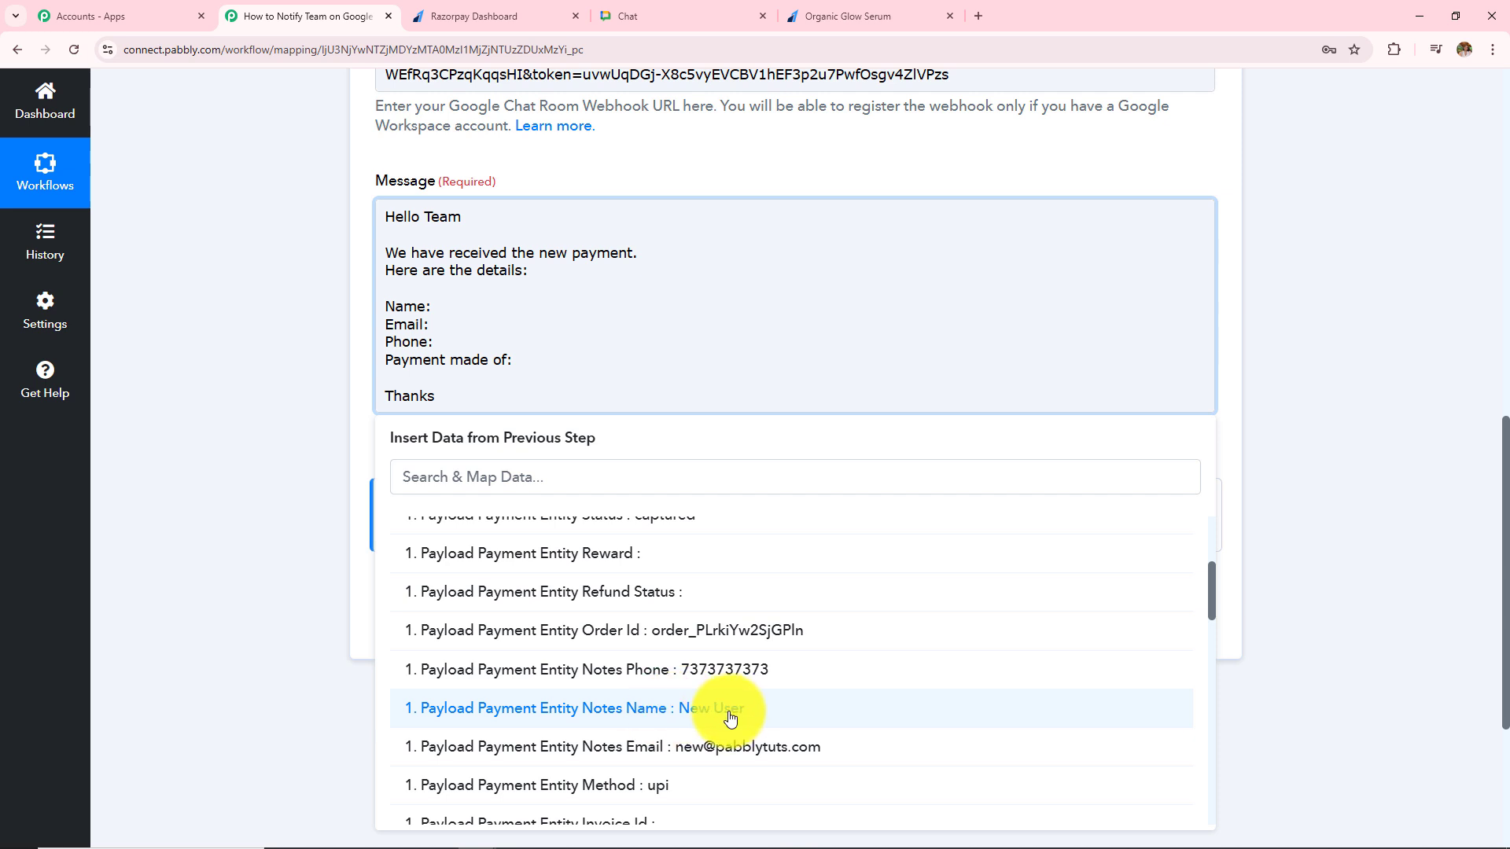
left_click(686, 711)
left_click(227, 452)
left_click(432, 389)
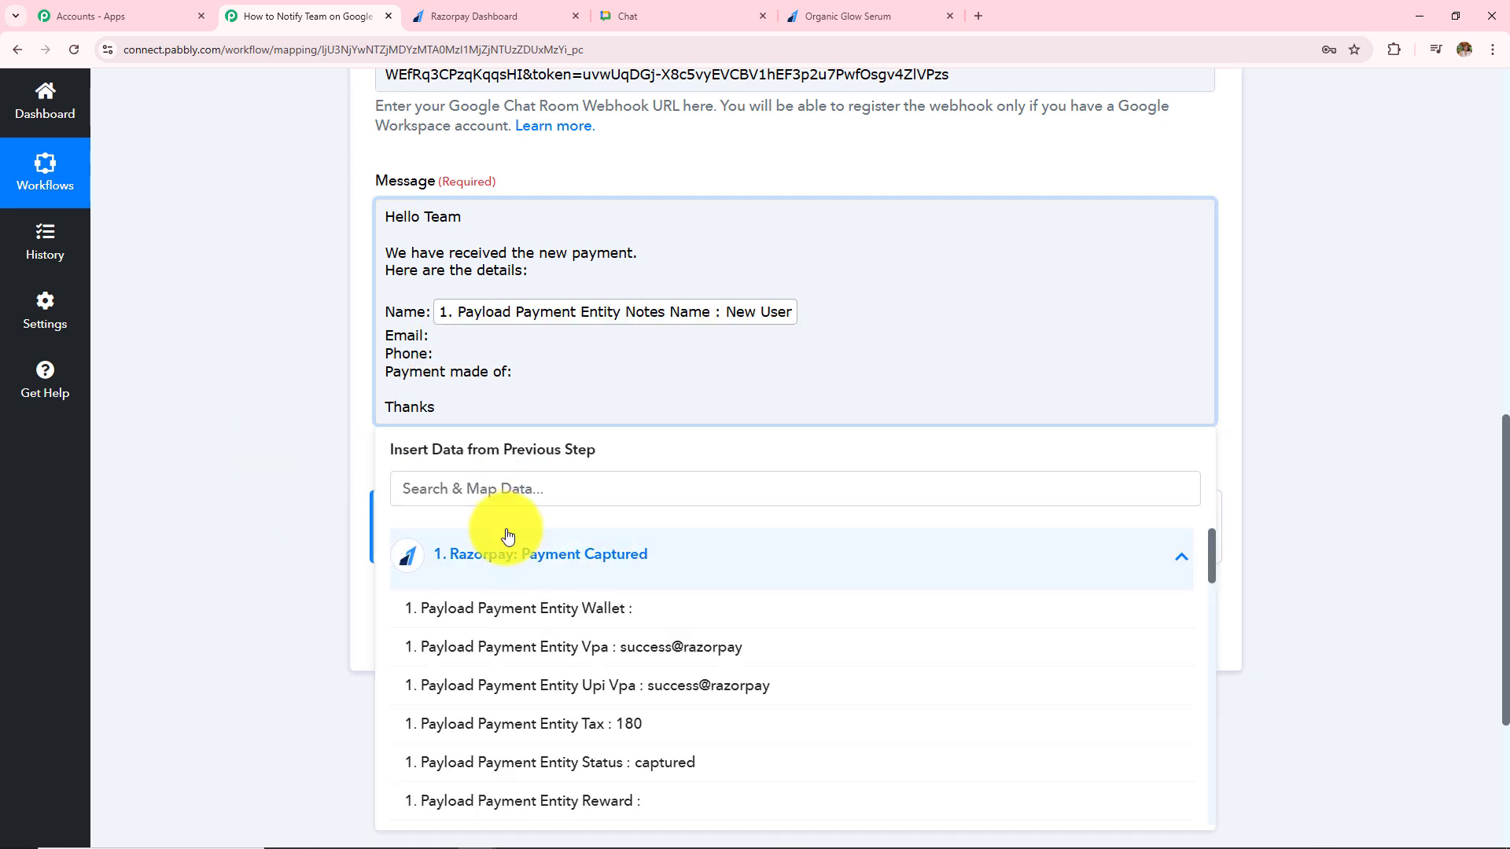
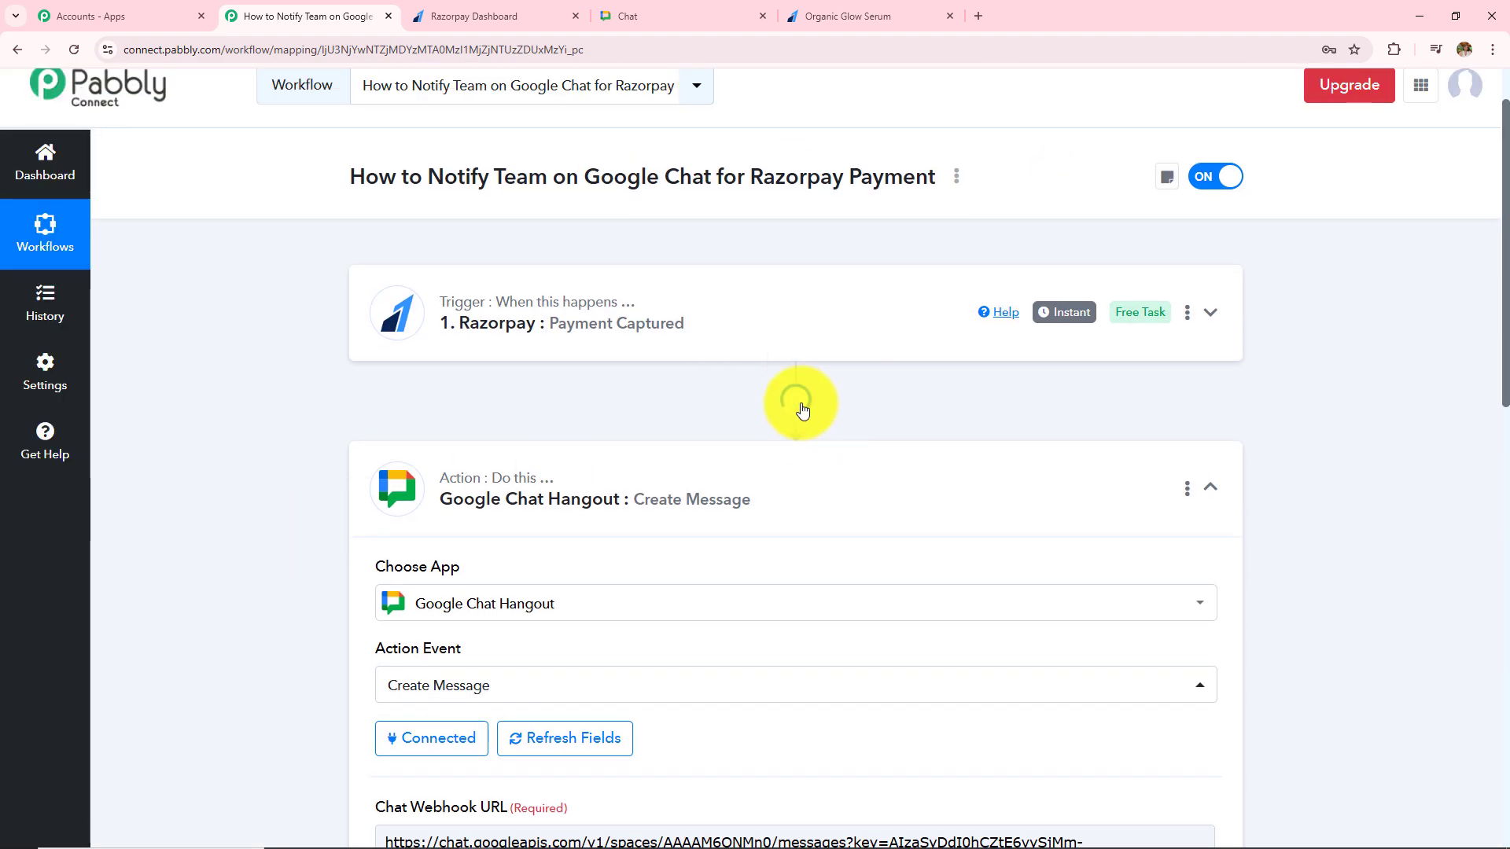
Insert a Number Formatter (Pabbly) action after the Razorpay trigger, choose the Perform Math Operation event and connect it.
left_click(796, 400)
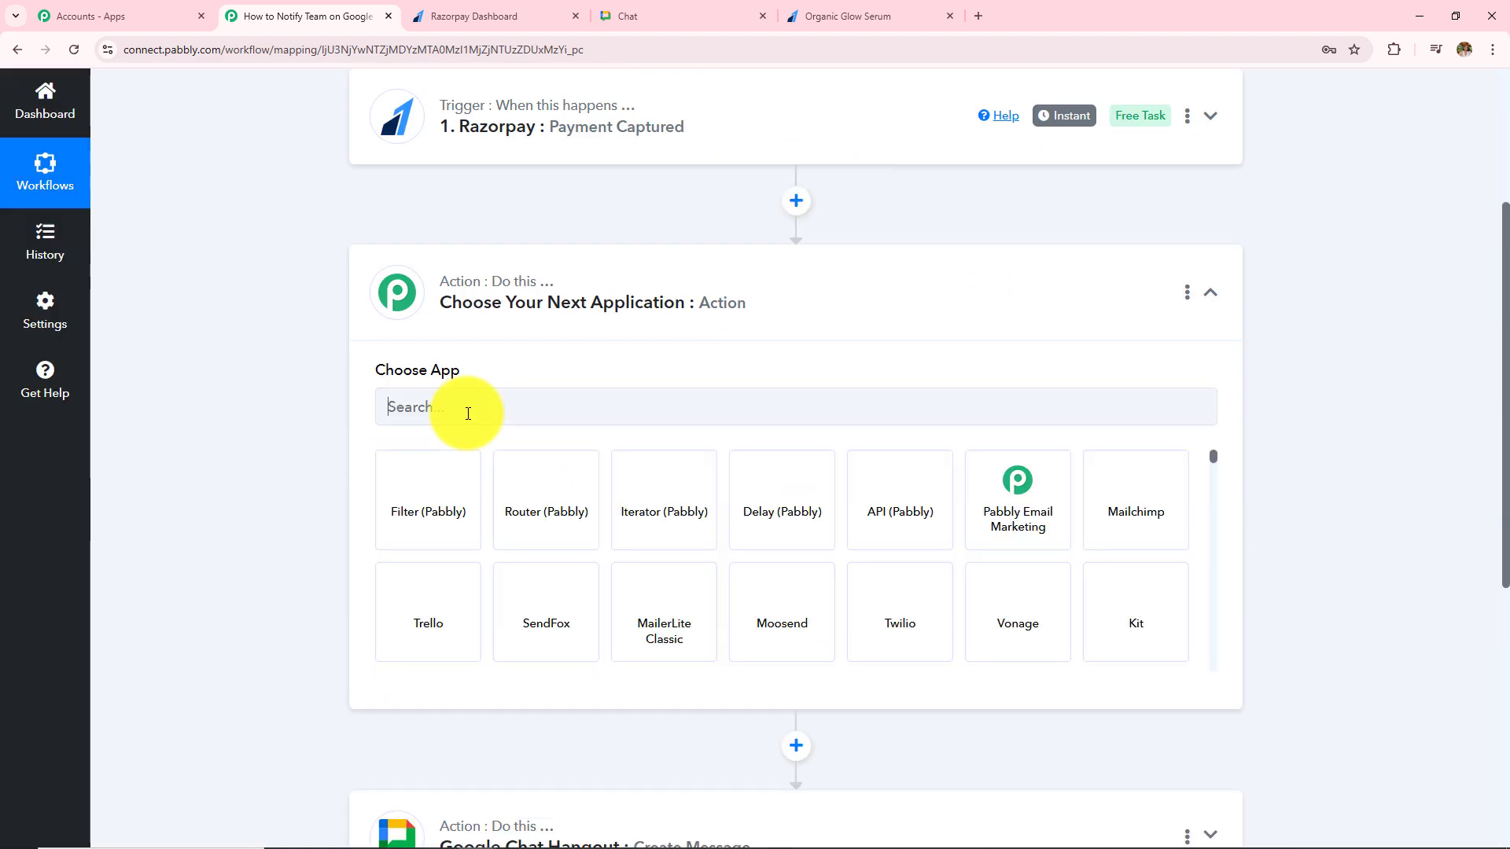
left_click(468, 412)
type("Number")
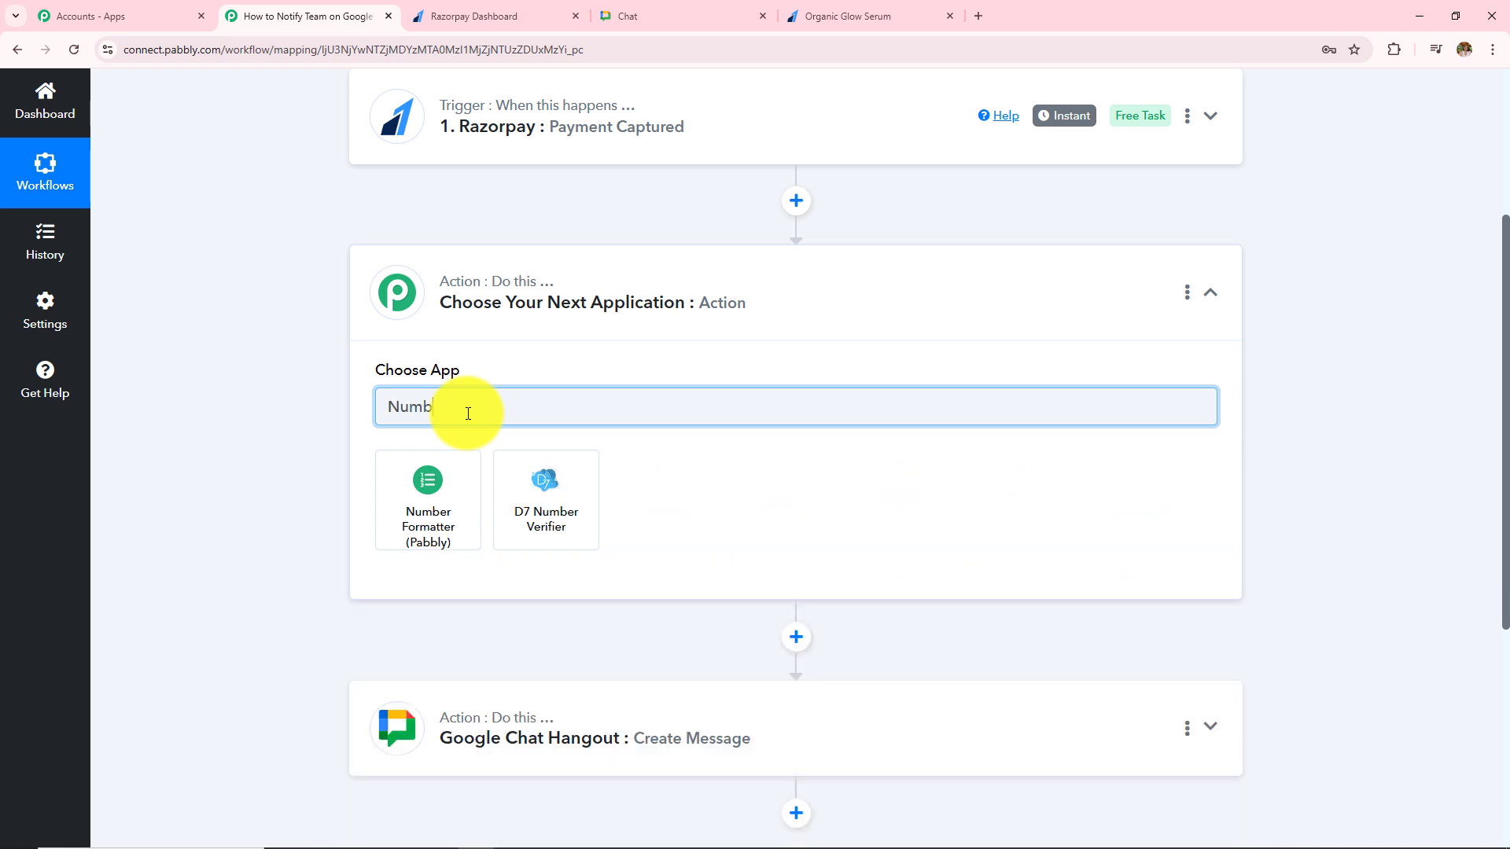
left_click(434, 497)
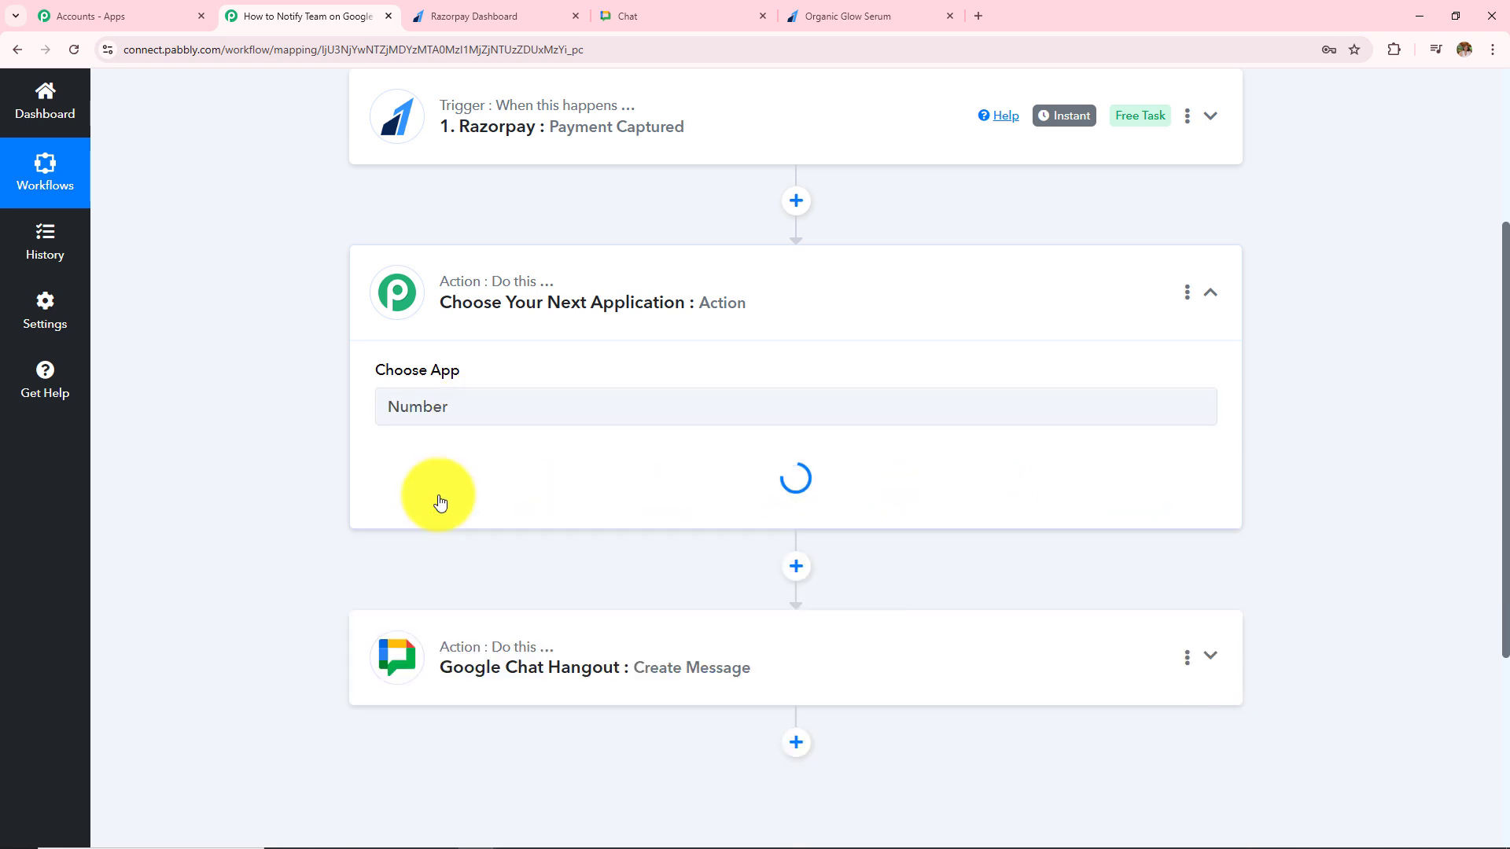
left_click(432, 491)
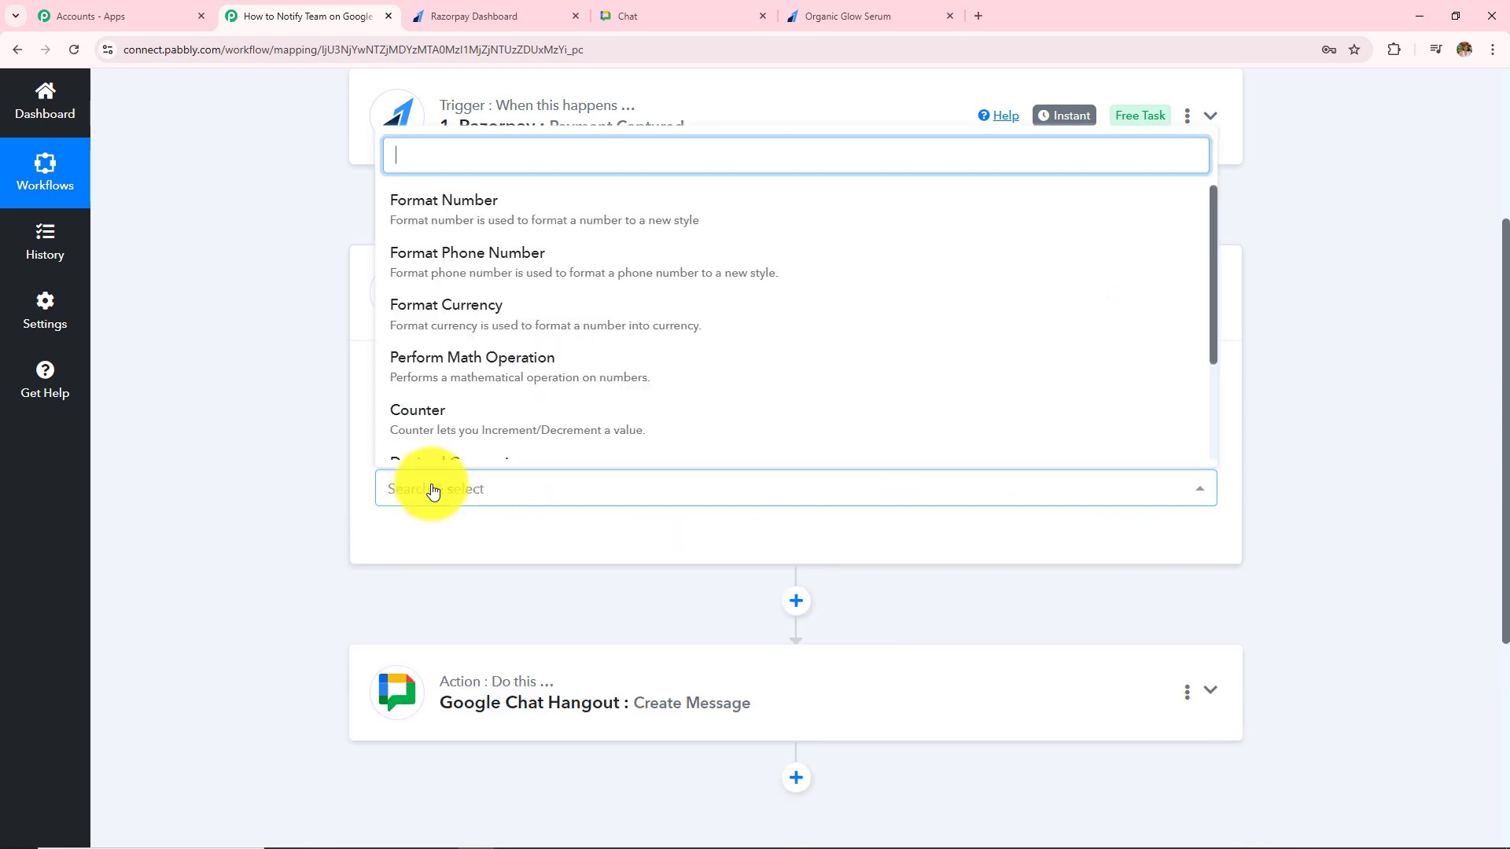
left_click(458, 373)
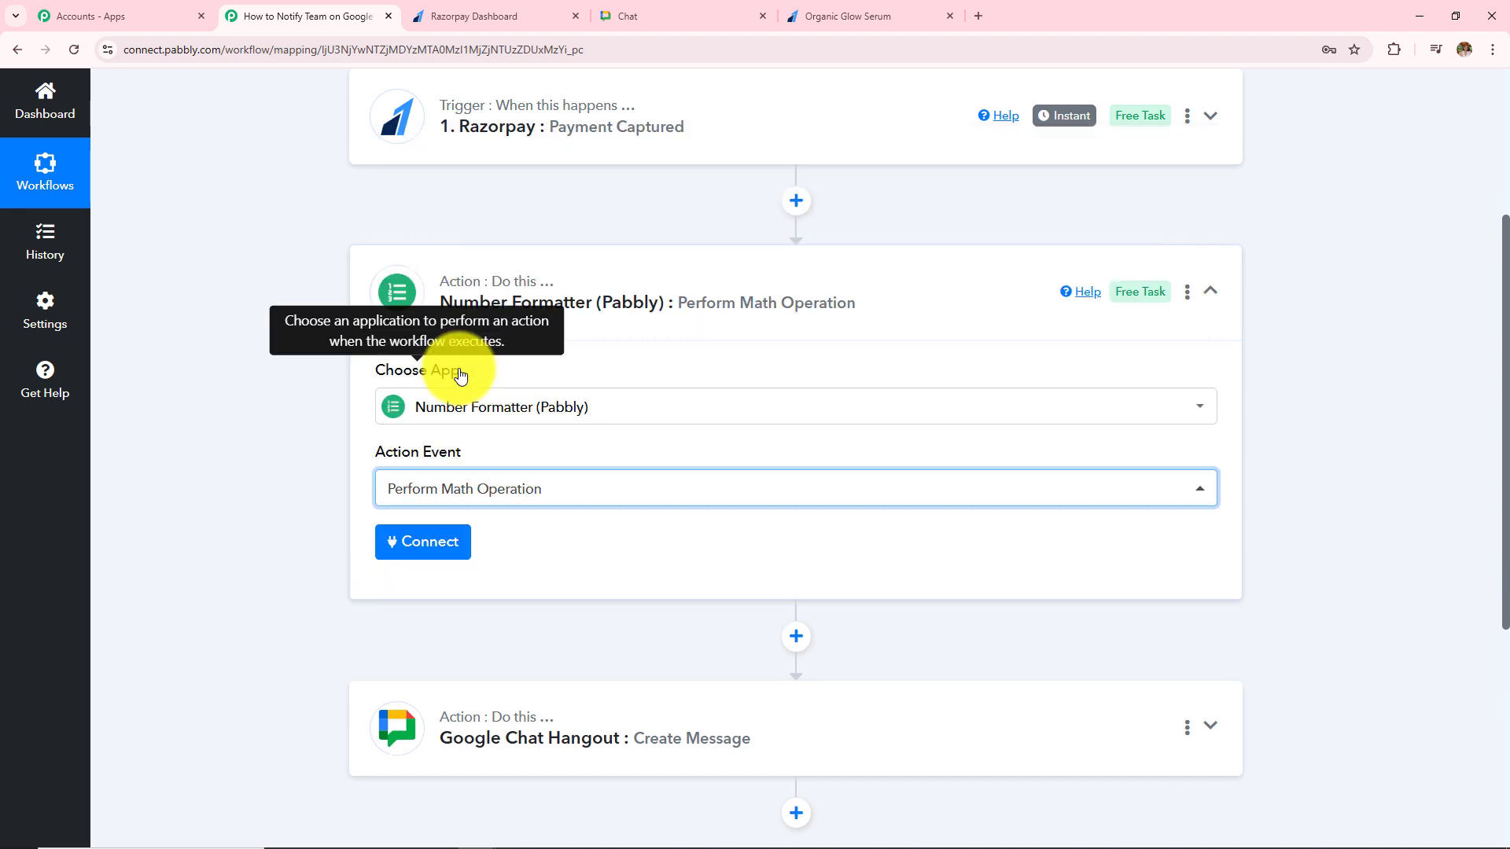
left_click(411, 549)
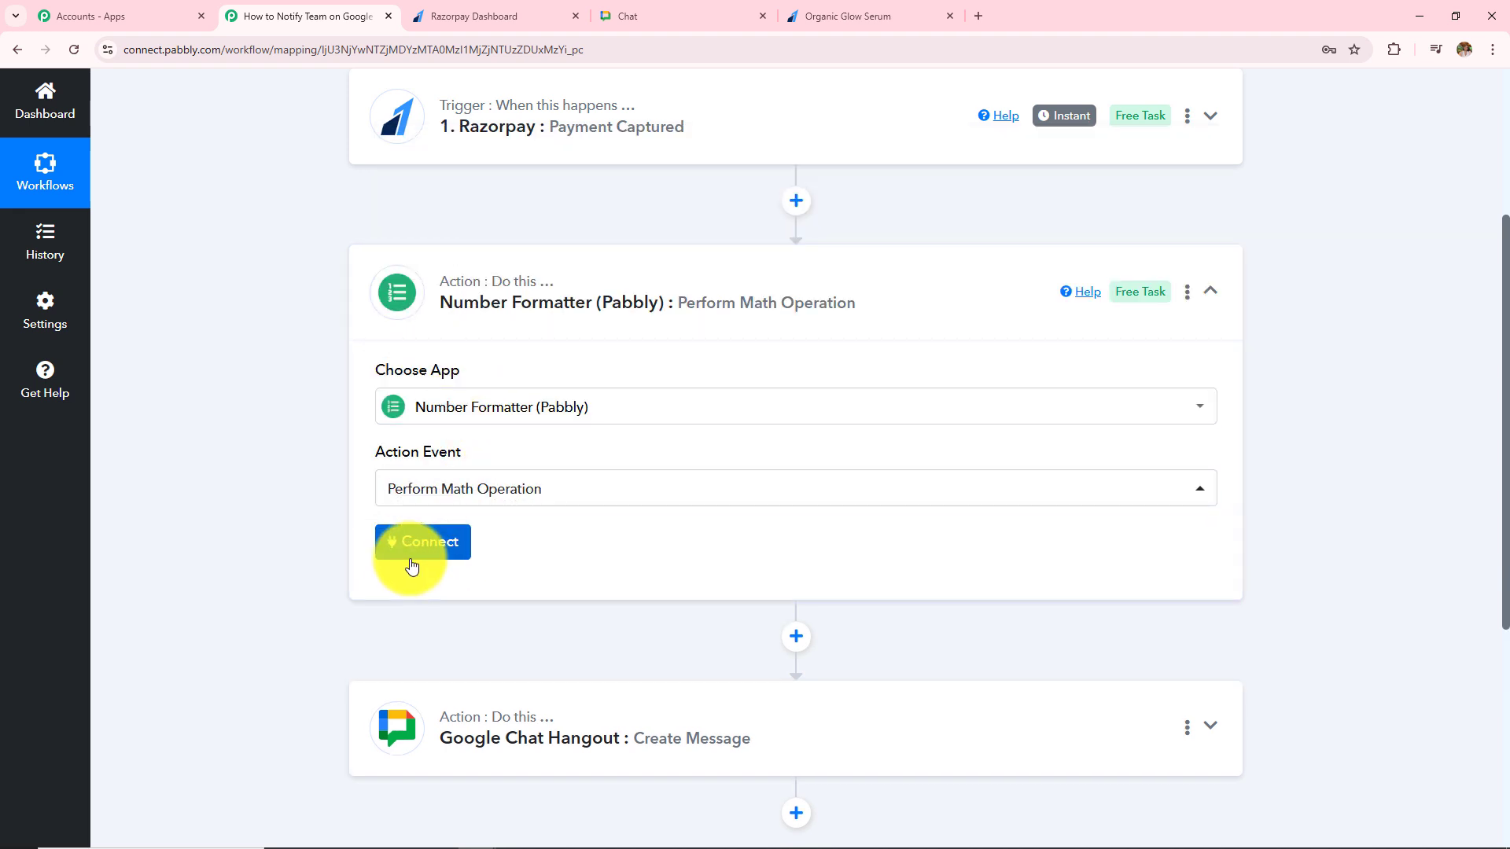
Map Razorpay's Payload Payment Entity Amount field into Numbers and add ", 100" after it.
scroll(511, 522, "down", 3)
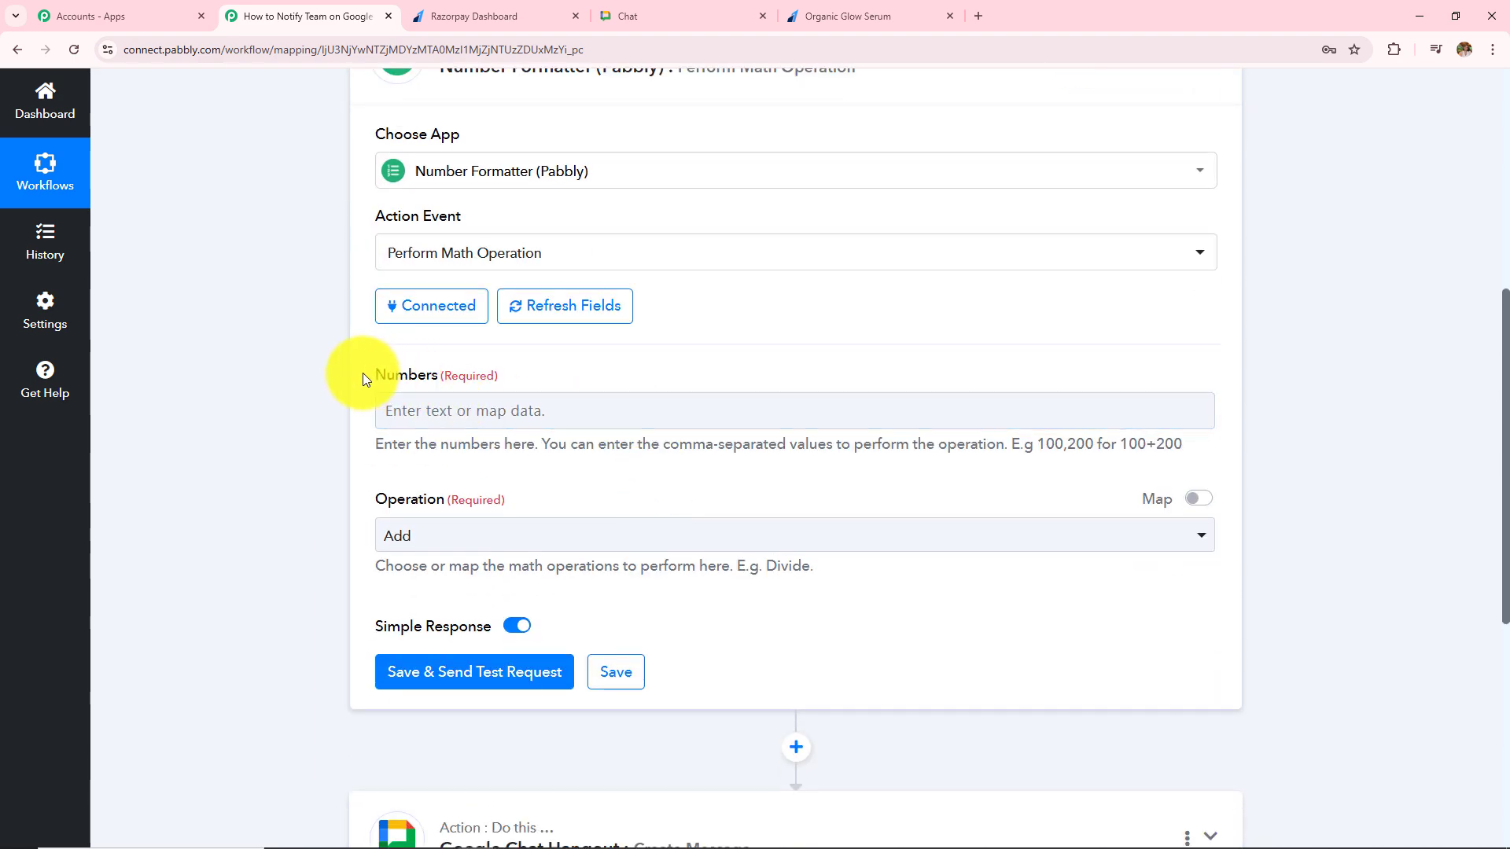
left_click_drag(361, 375, 482, 374)
left_click(559, 408)
left_click(663, 551)
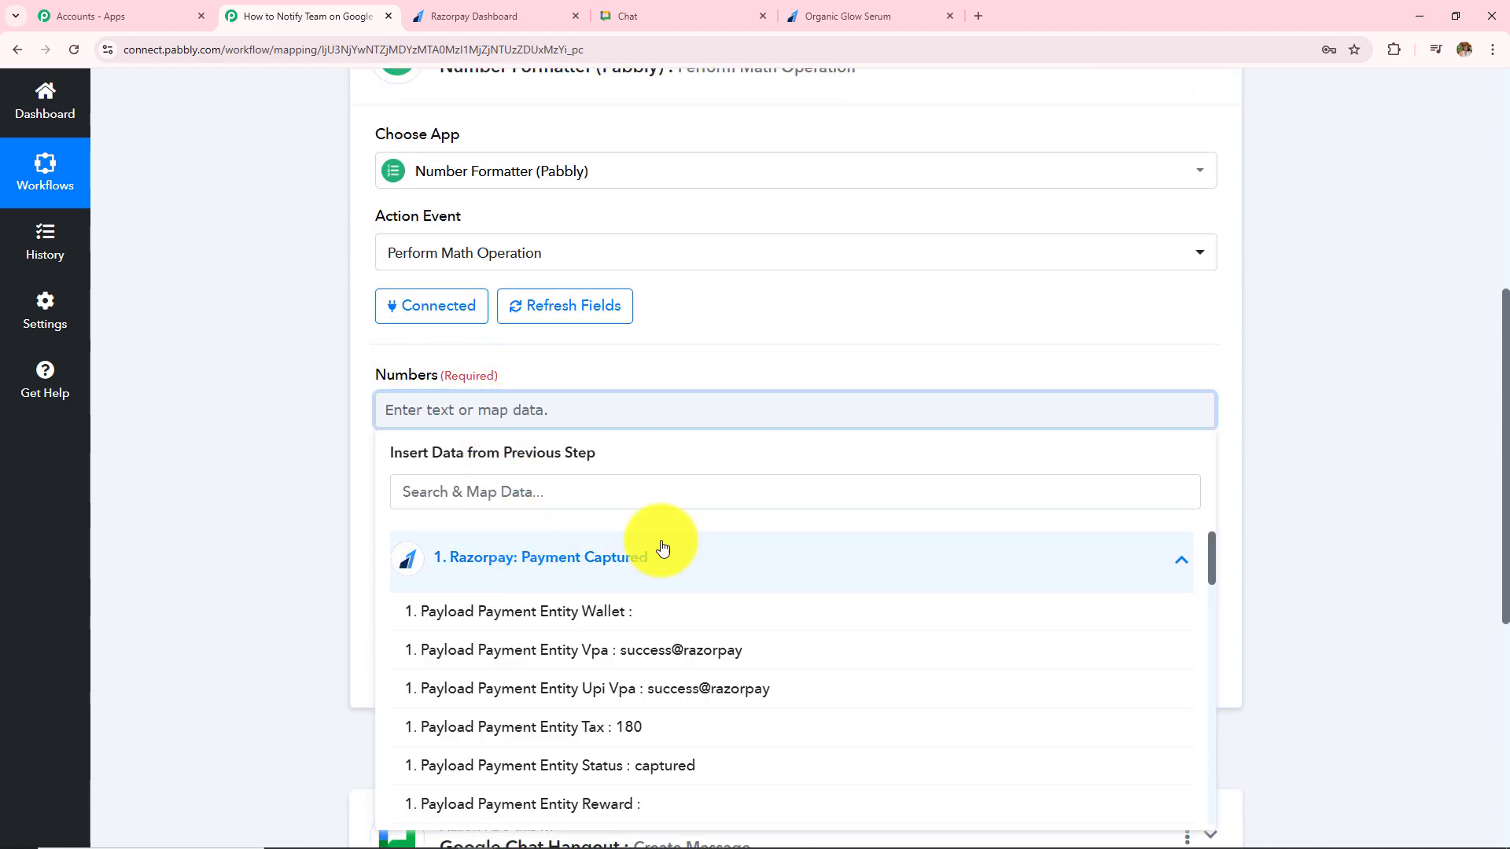
scroll(825, 537, "down", 2)
scroll(825, 536, "down", 10)
left_click(633, 629)
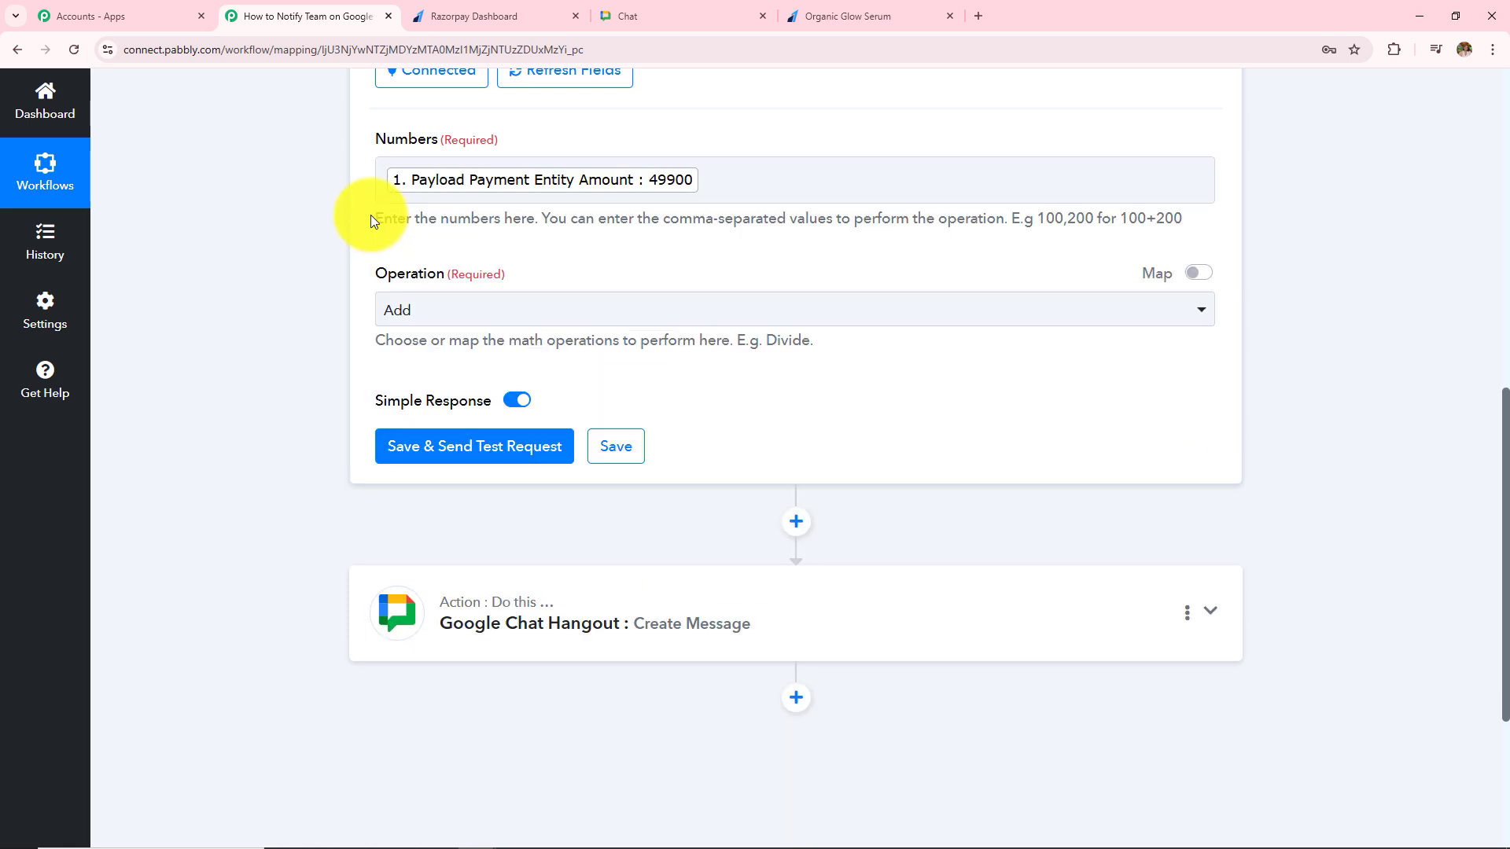
left_click_drag(365, 217, 1285, 200)
left_click(1285, 200)
left_click(697, 179)
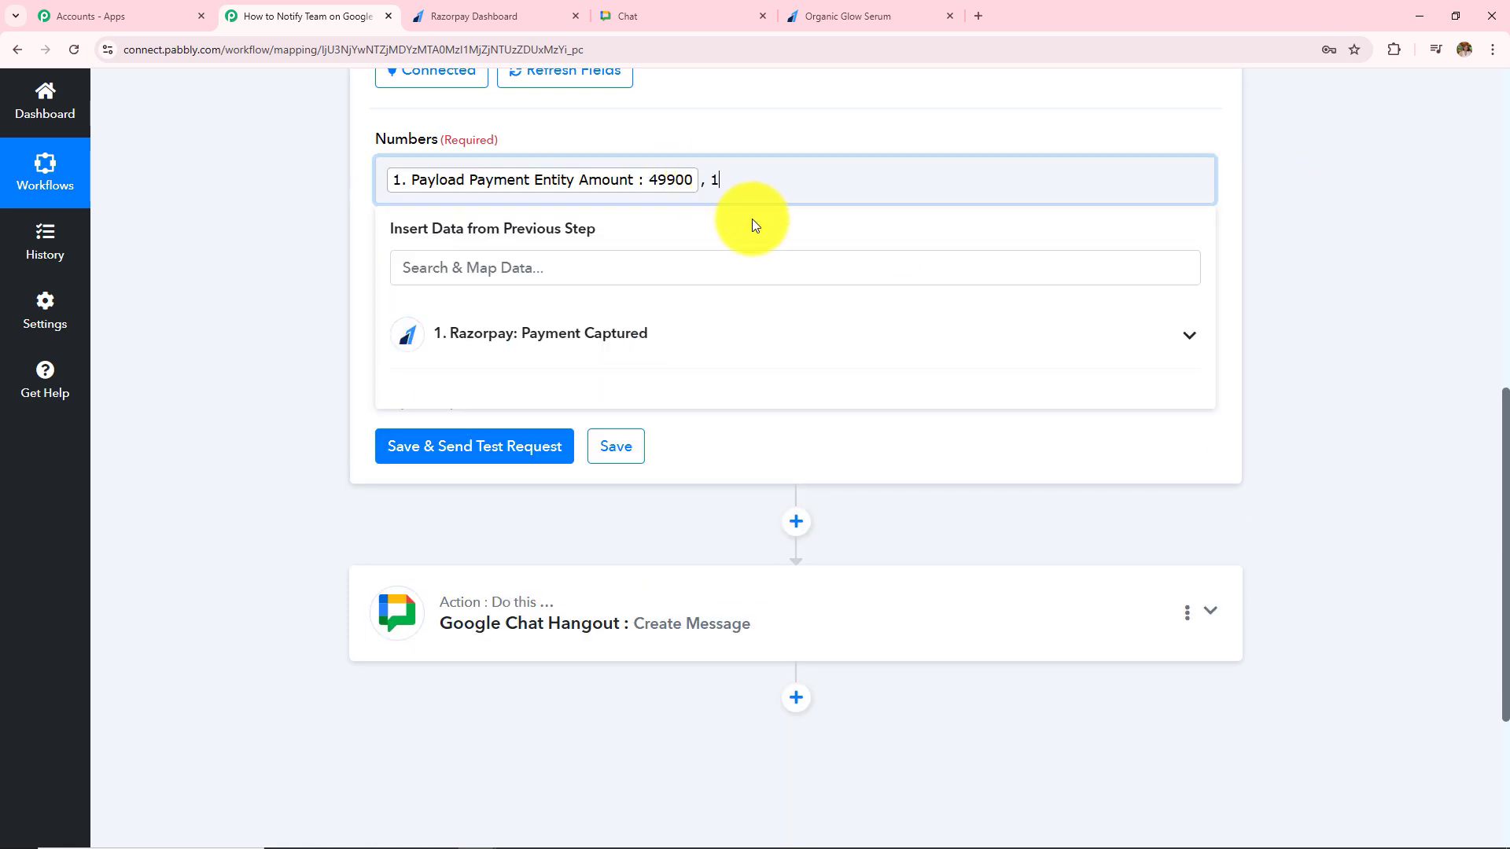
left_click(344, 267)
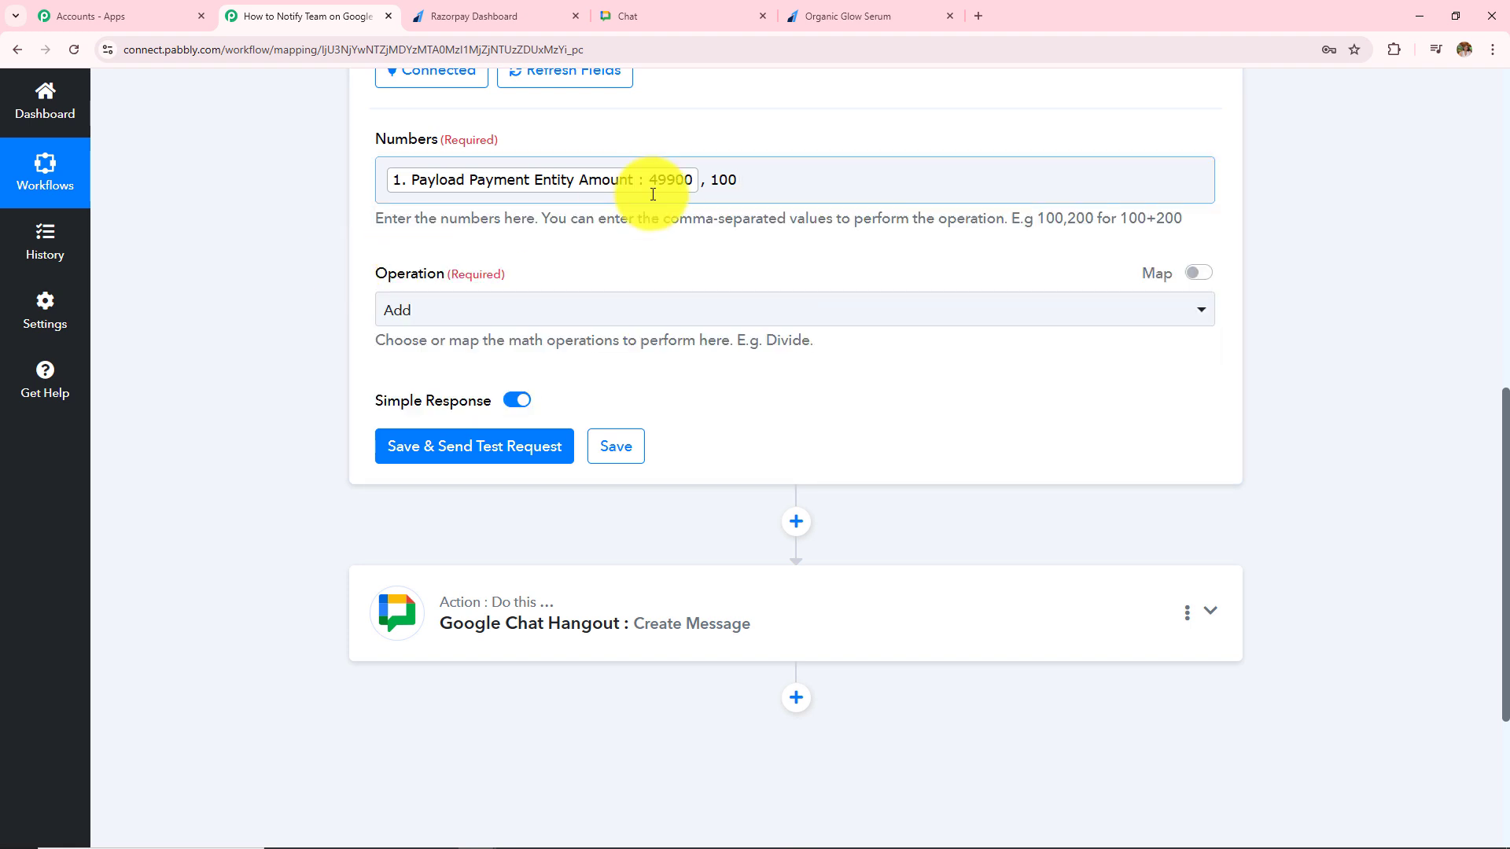
Set the math operation to Divide, then save the Number Formatter action and send a test request.
left_click(453, 309)
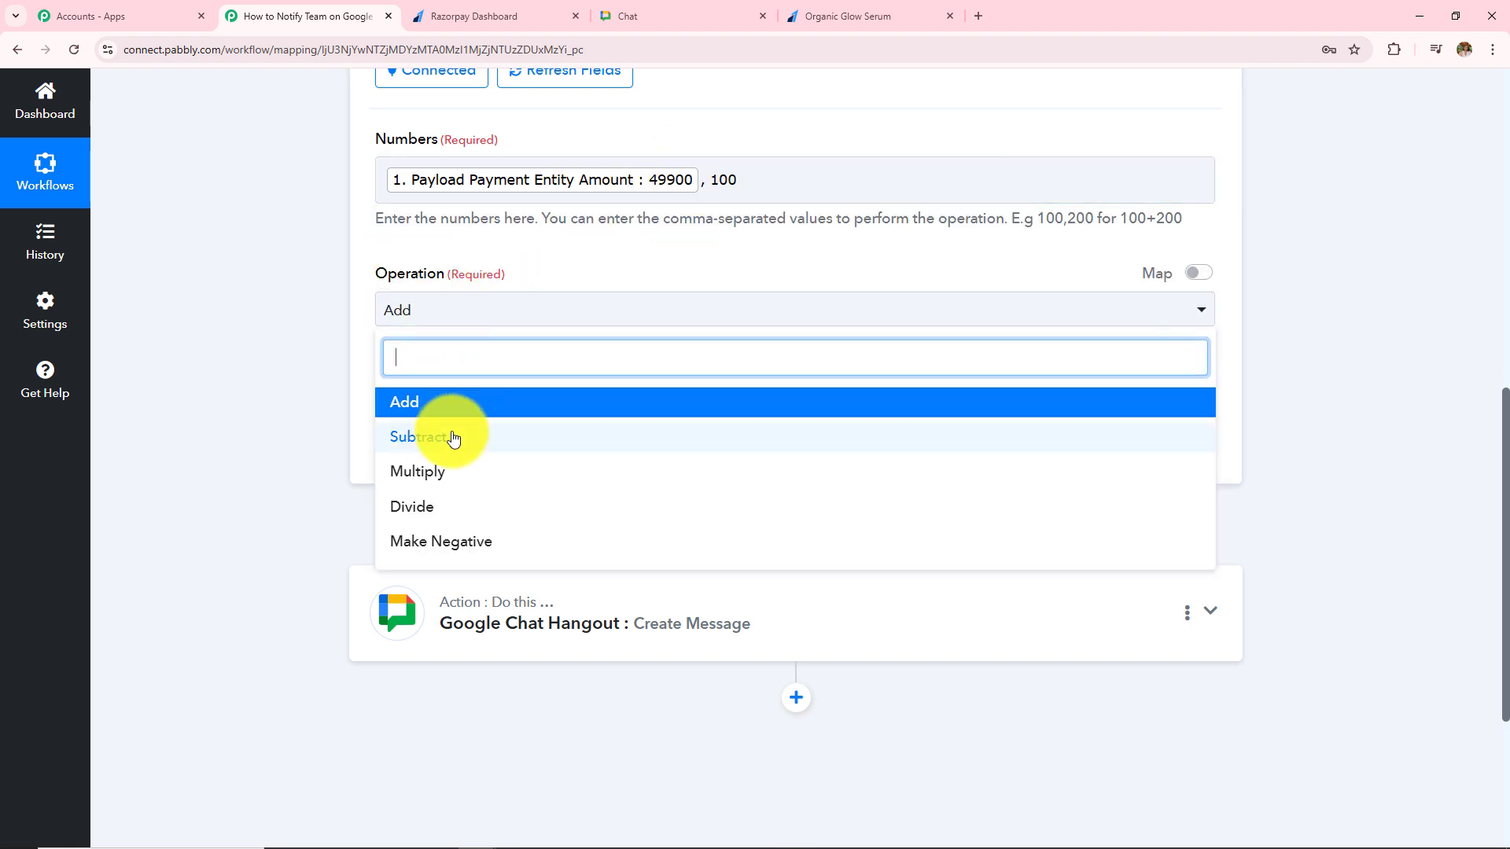
left_click(448, 511)
left_click(452, 460)
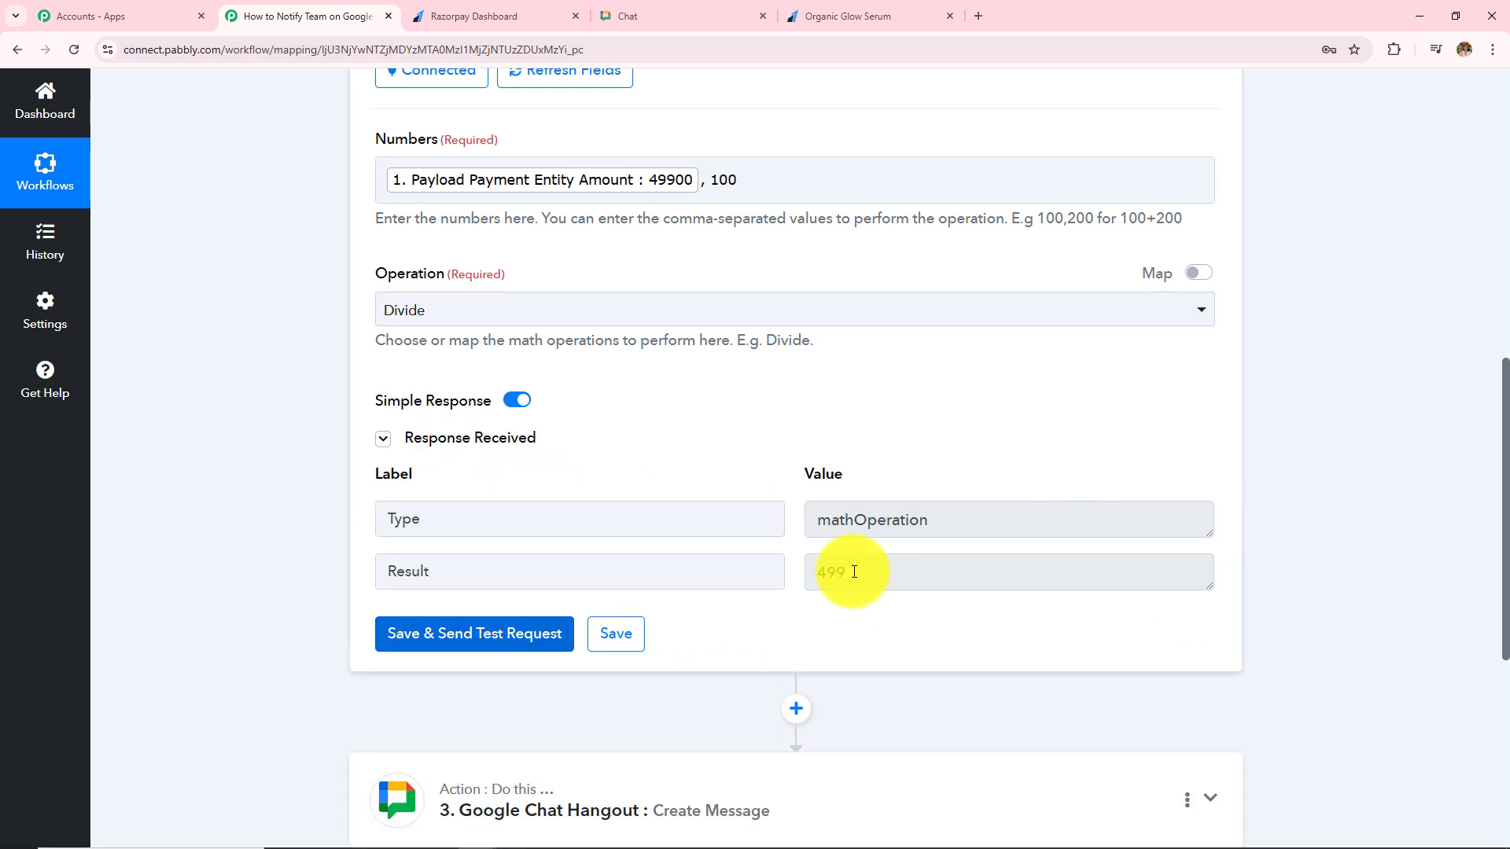
Compare the math operation's result with the amount paid on the Organic Glow Serum payment page.
double_click(879, 579)
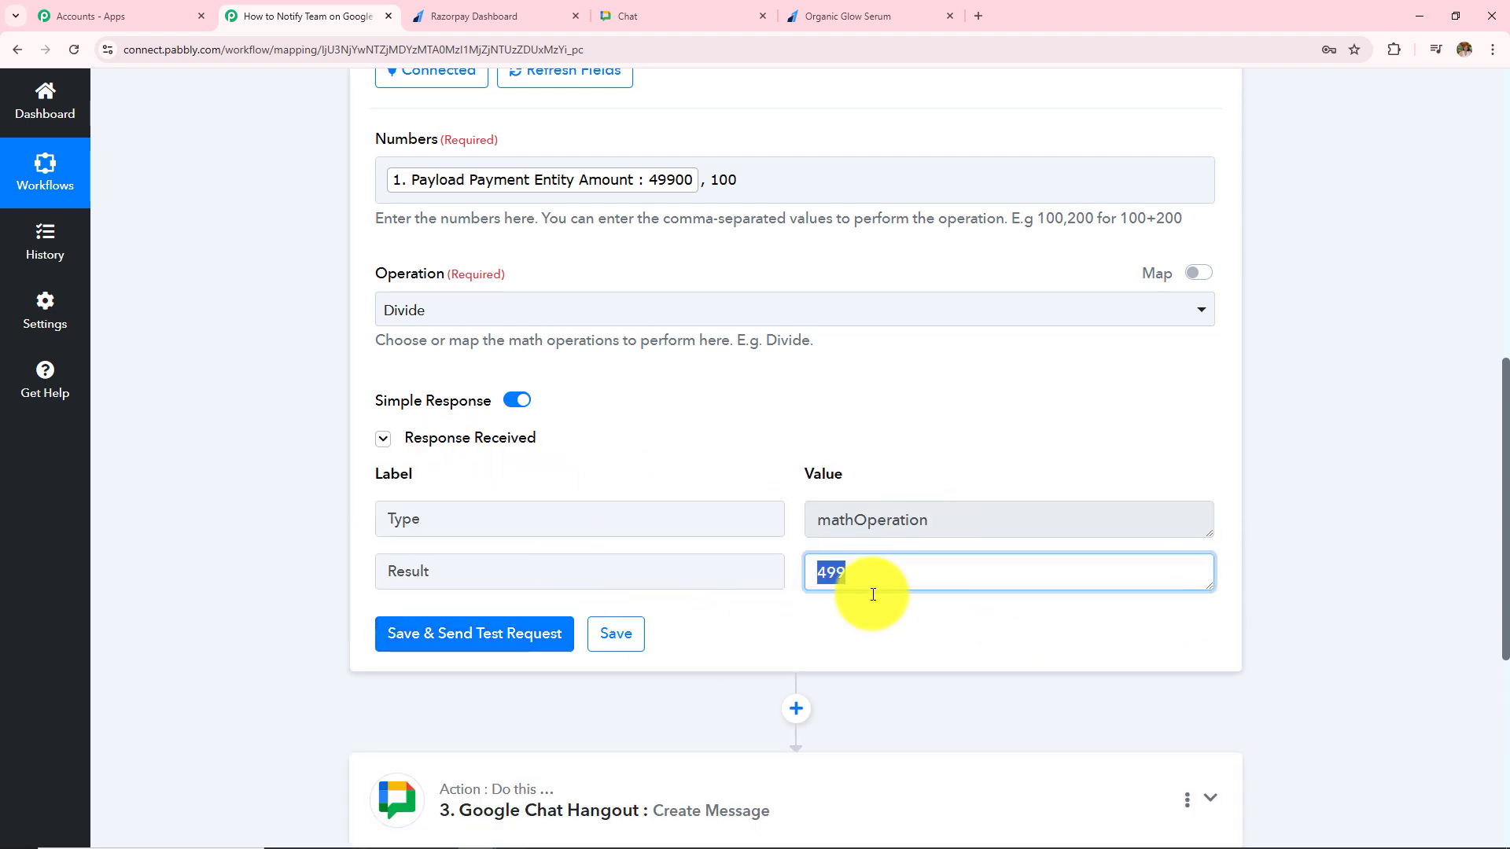
left_click(849, 8)
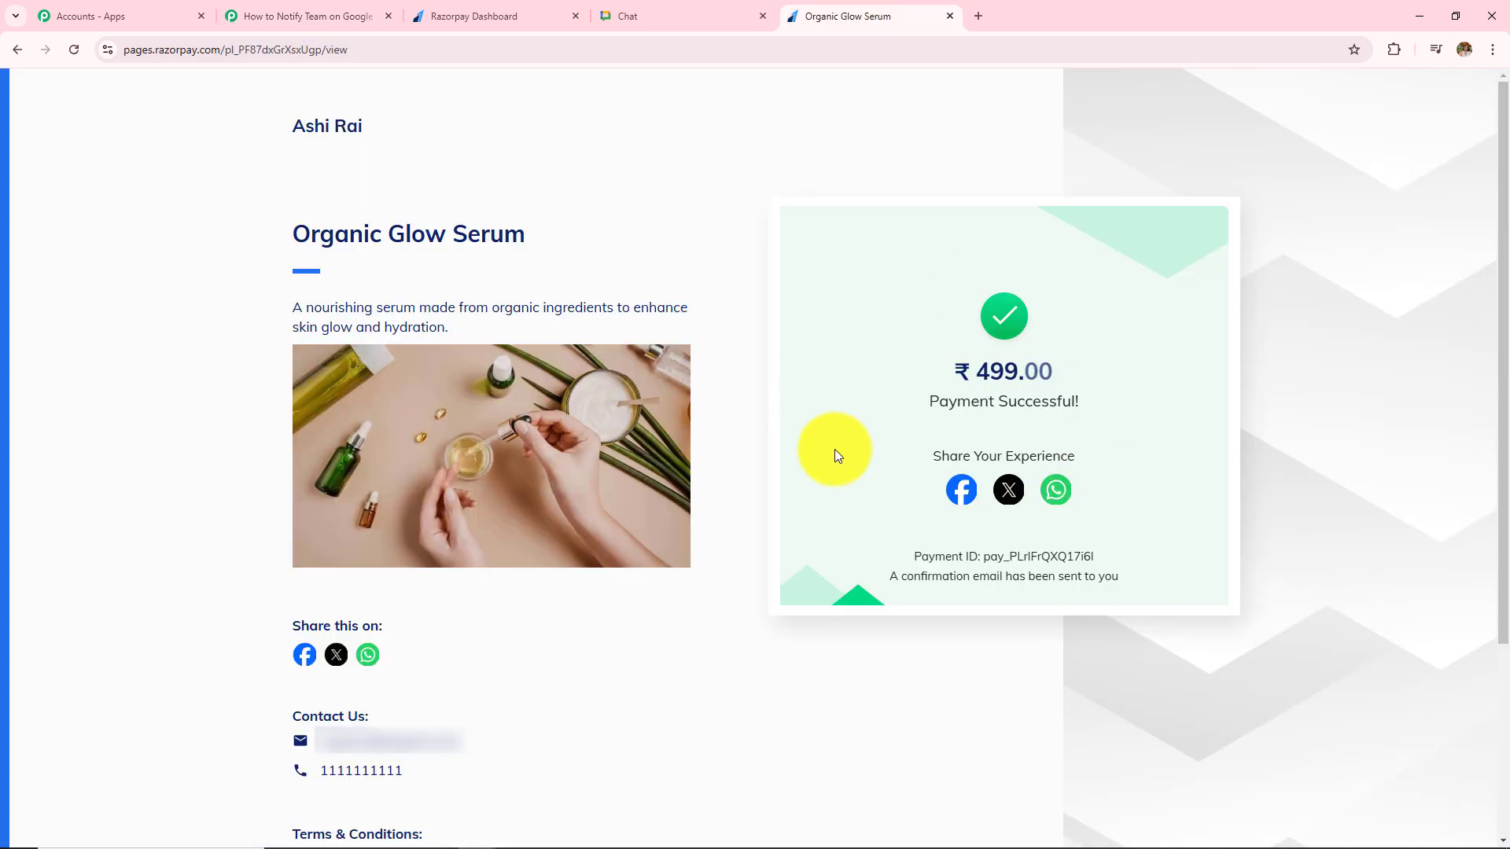
left_click(292, 8)
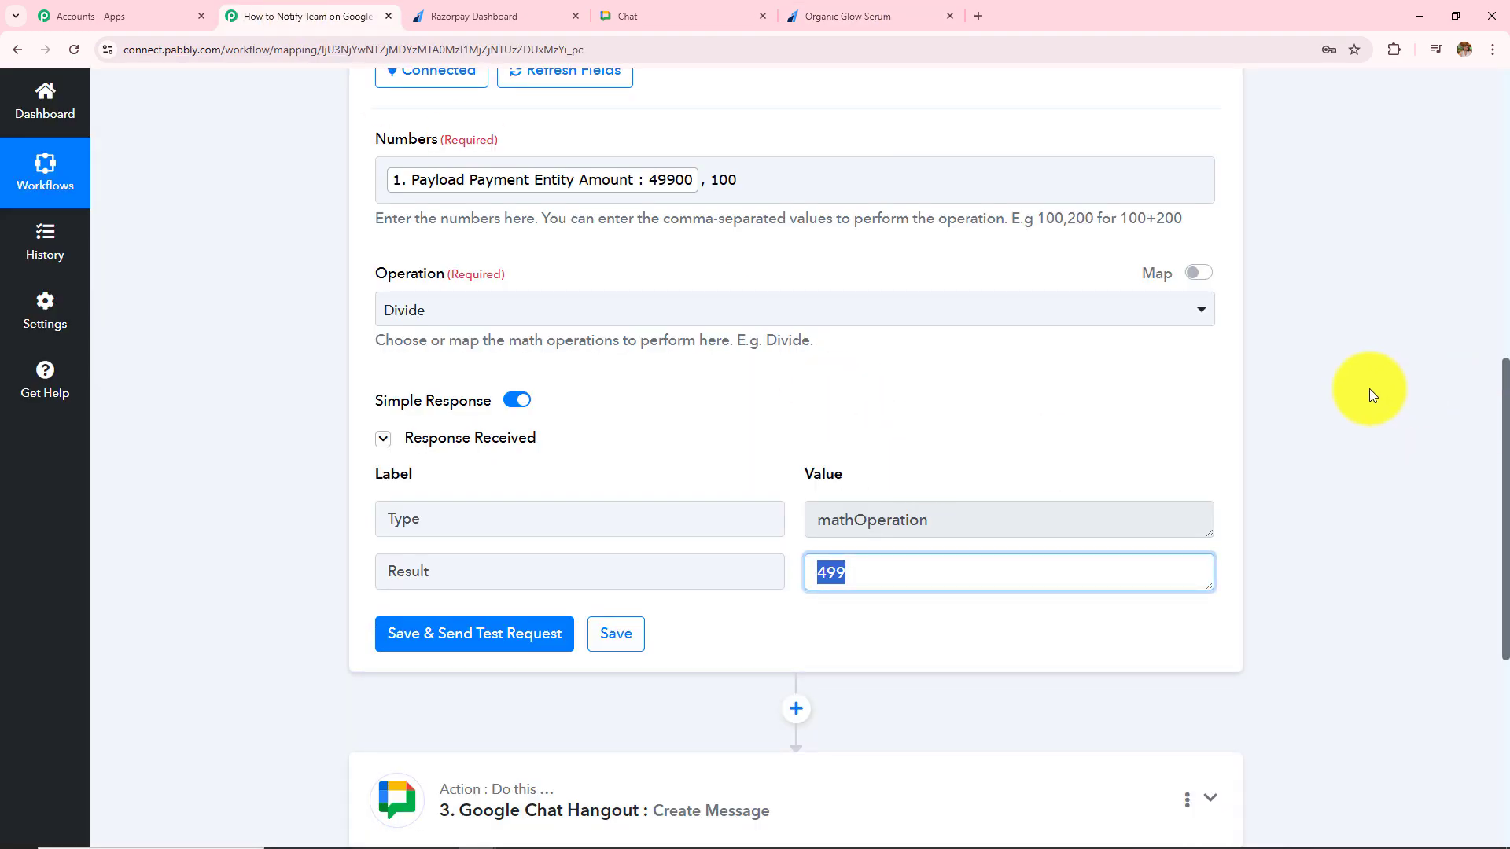
Map the Number Formatter's Result field after "Payment made of:" in the Google Chat message.
scroll(1370, 388, "down", 6)
left_click(627, 328)
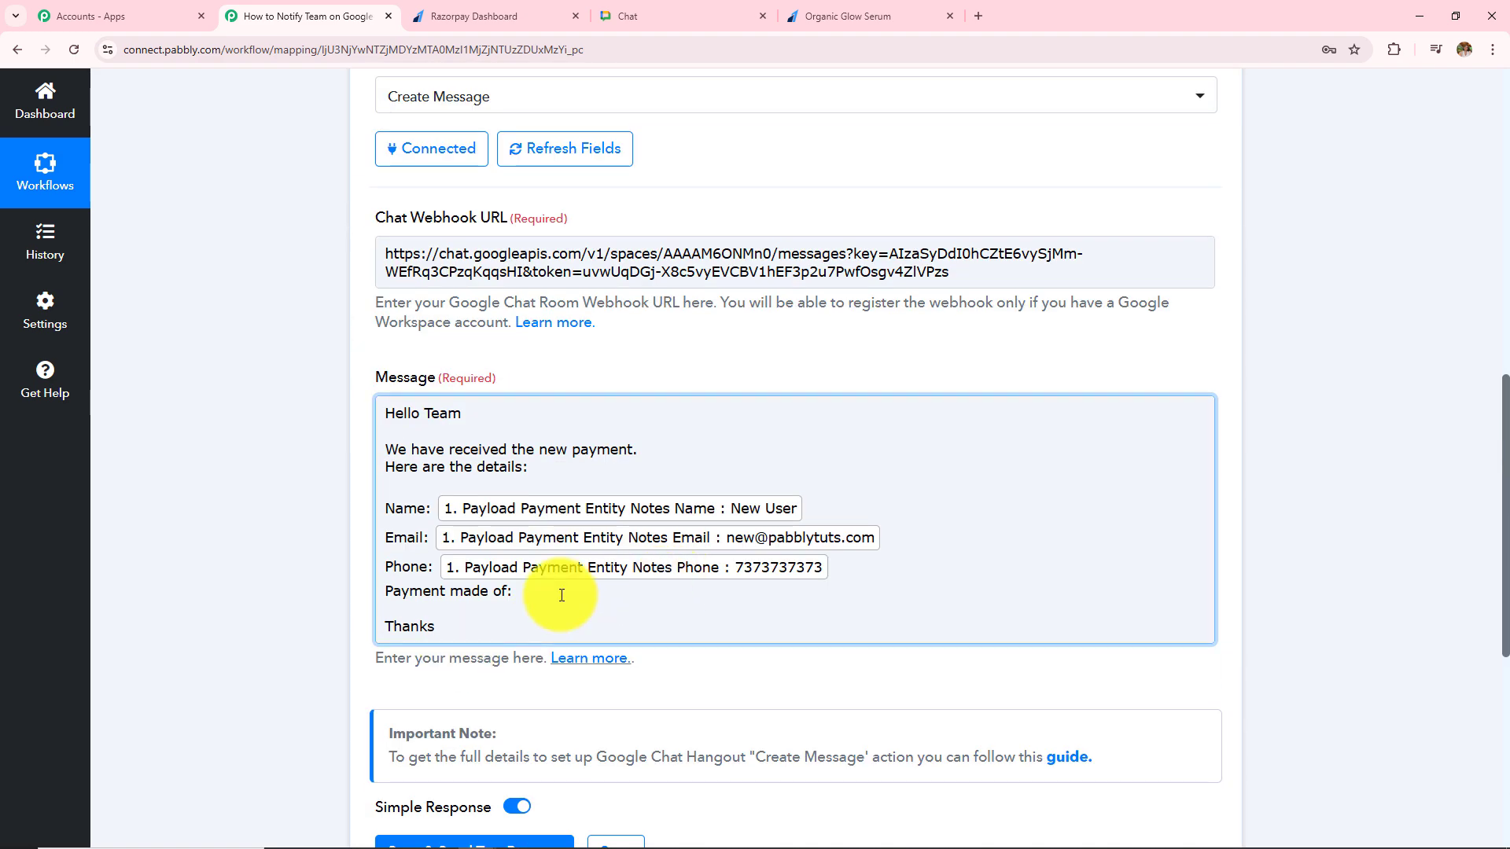
left_click(561, 595)
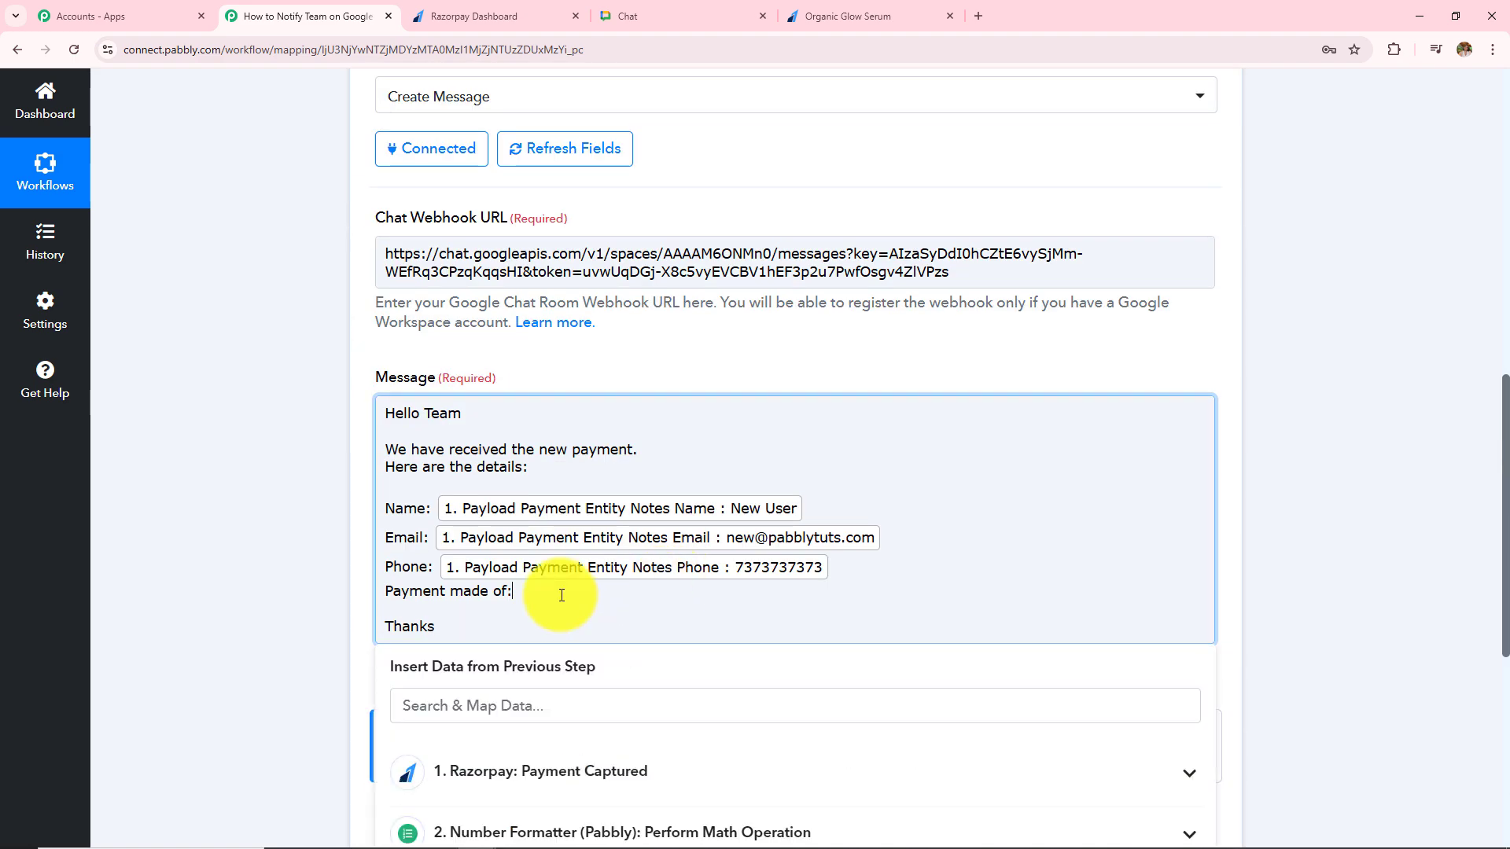
scroll(570, 562, "down", 4)
left_click(467, 525)
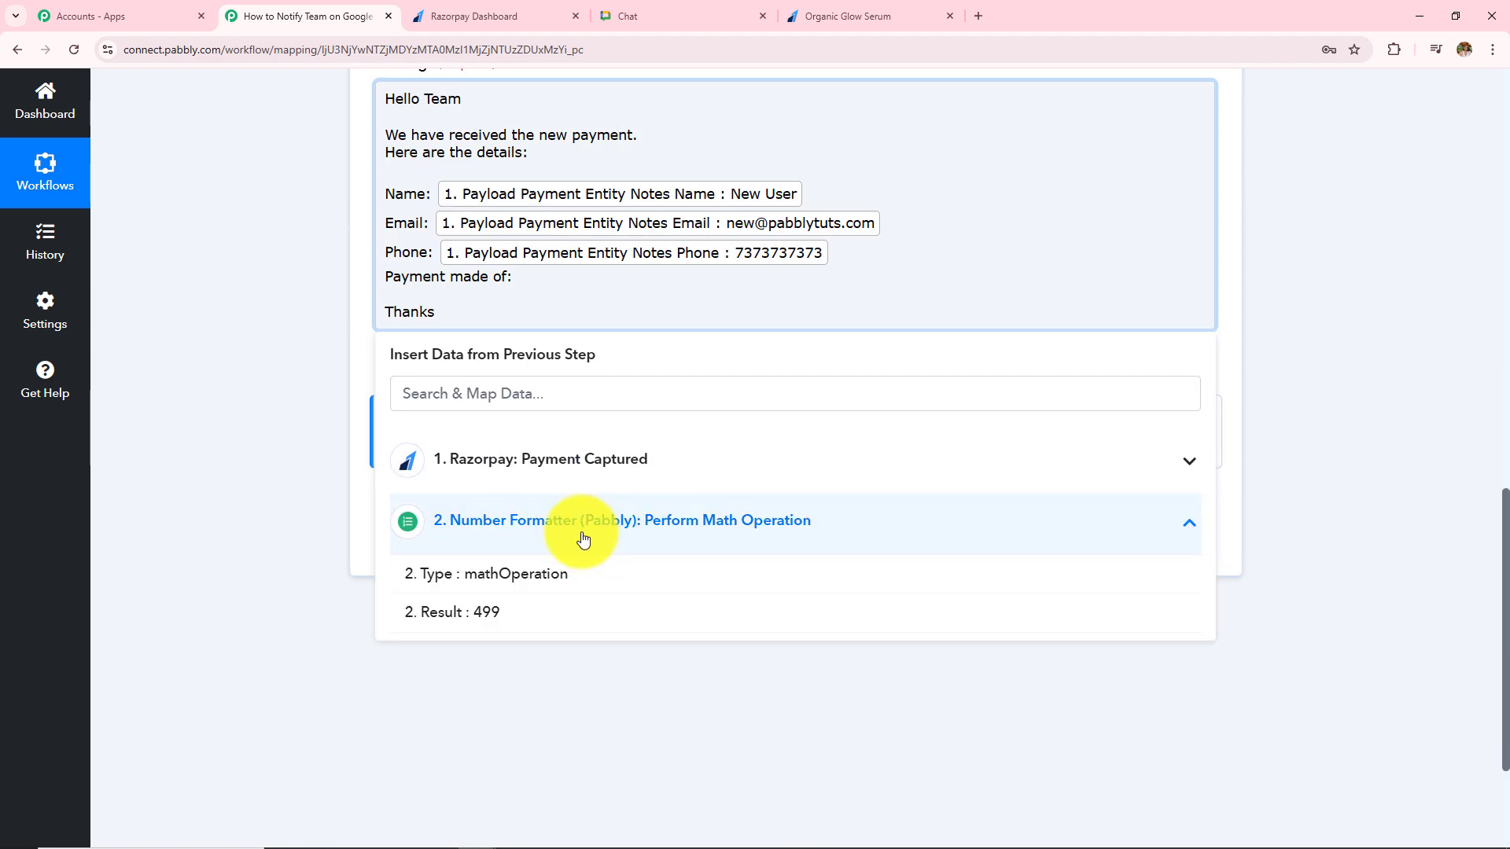
left_click(488, 613)
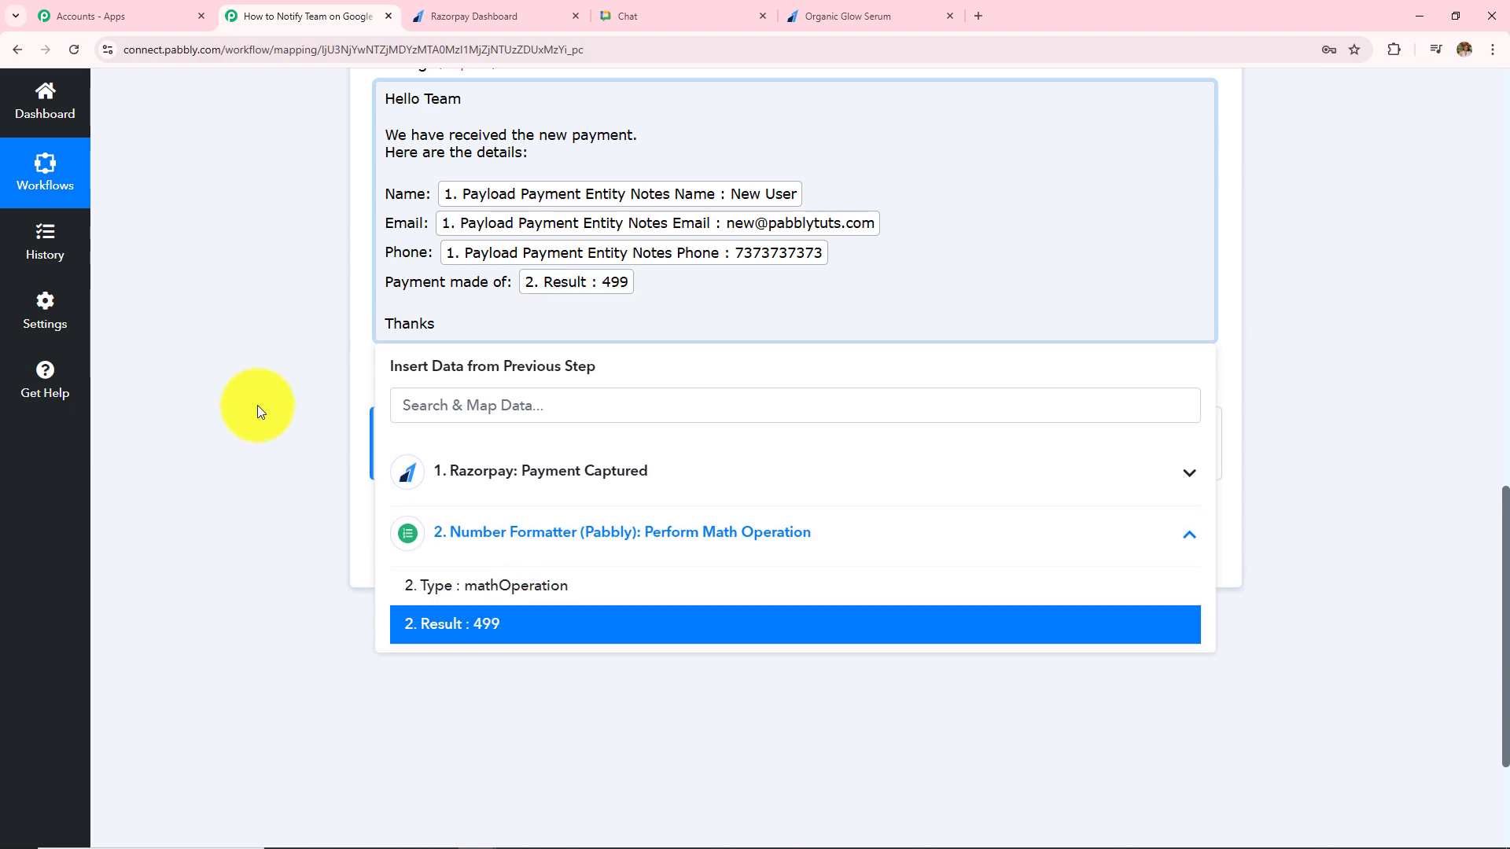
left_click(354, 411)
Save the Google Chat Create Message action with a test request and review the message text in the response.
scroll(644, 423, "up", 3)
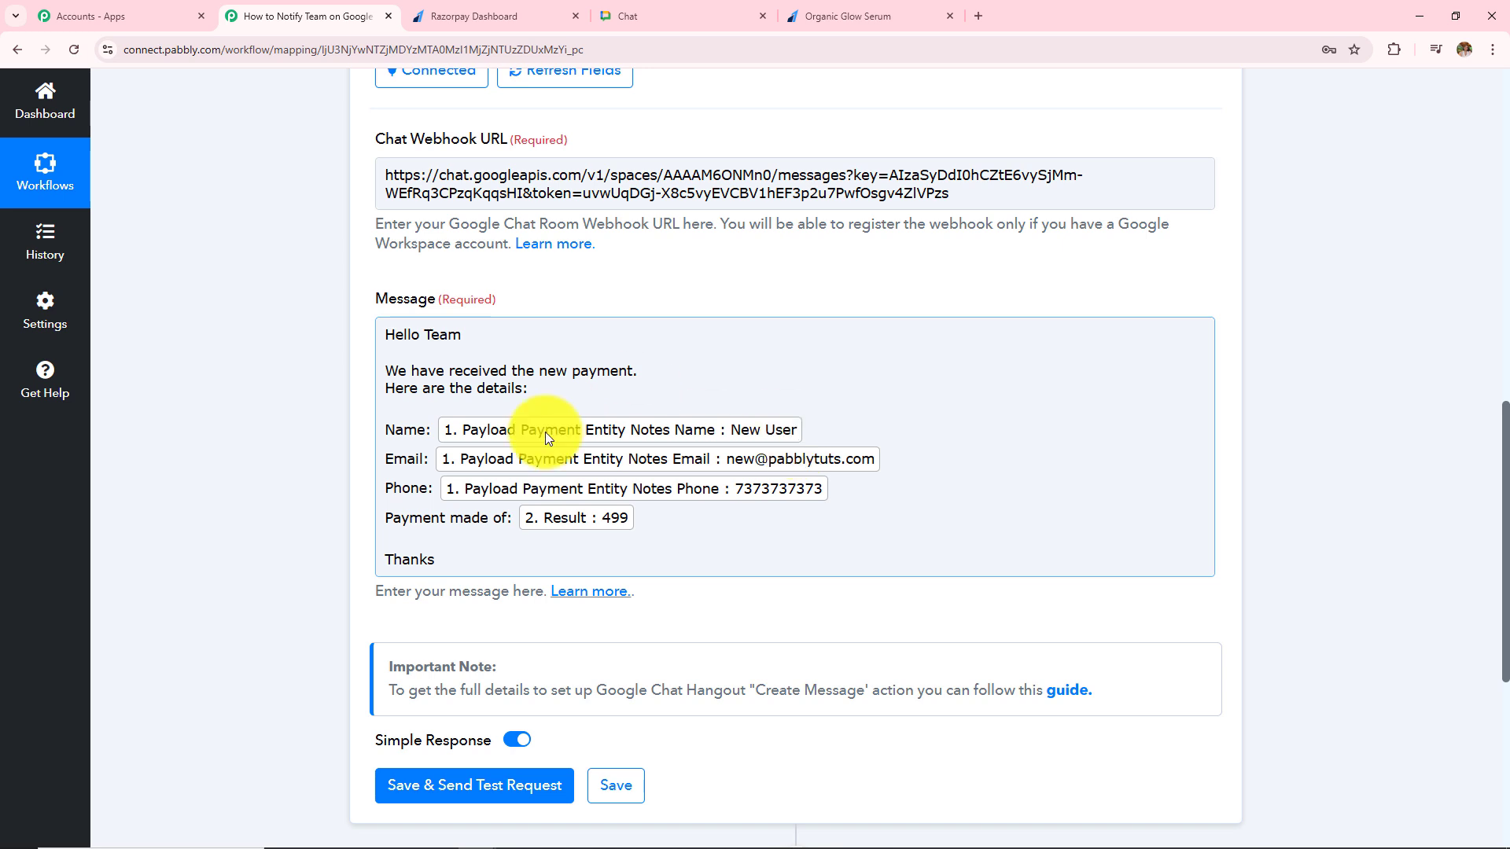
scroll(696, 588, "down", 3)
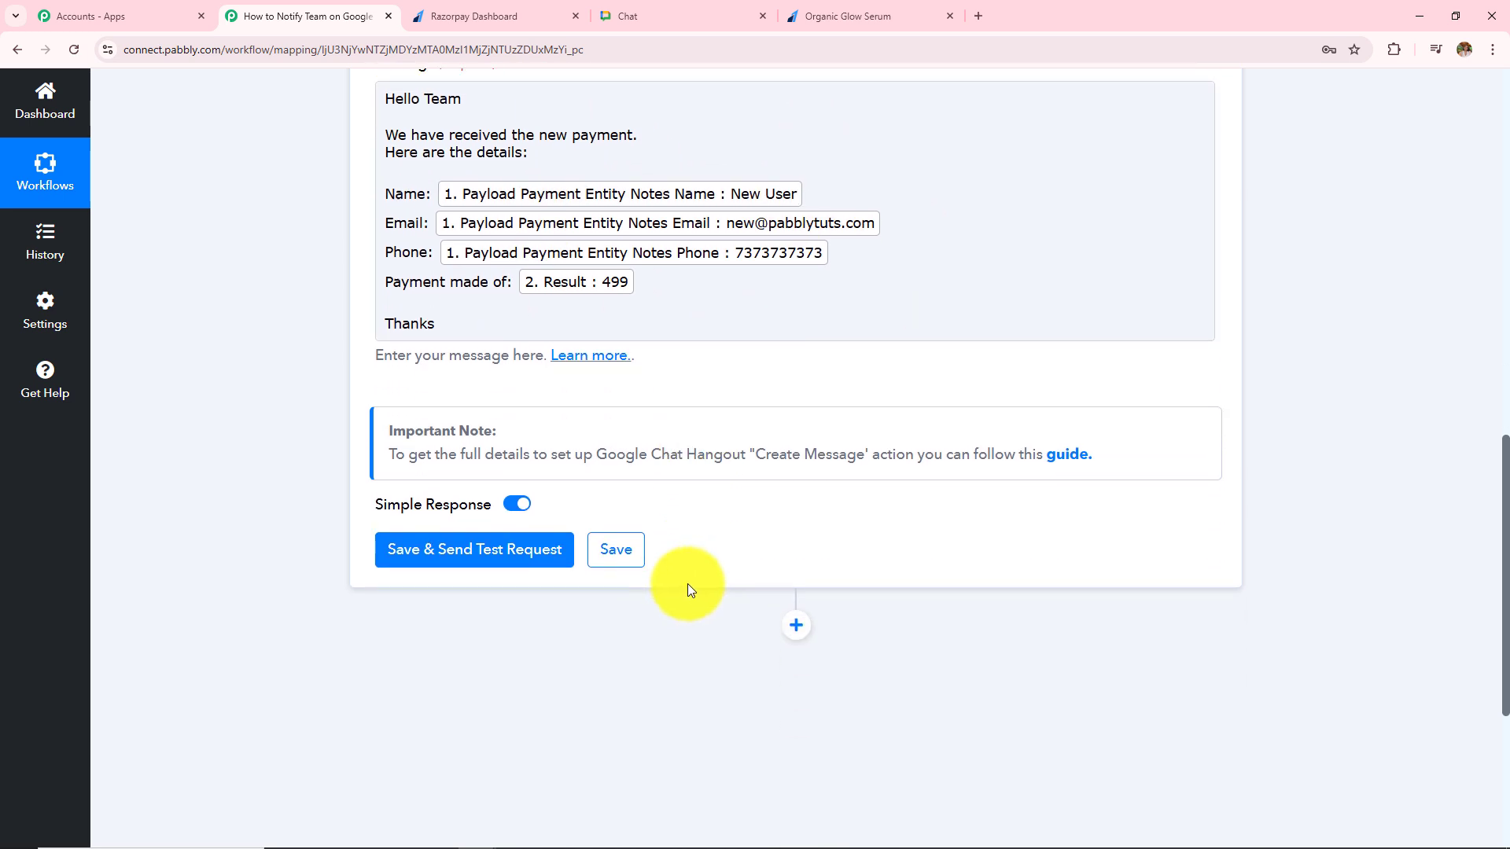
left_click(464, 554)
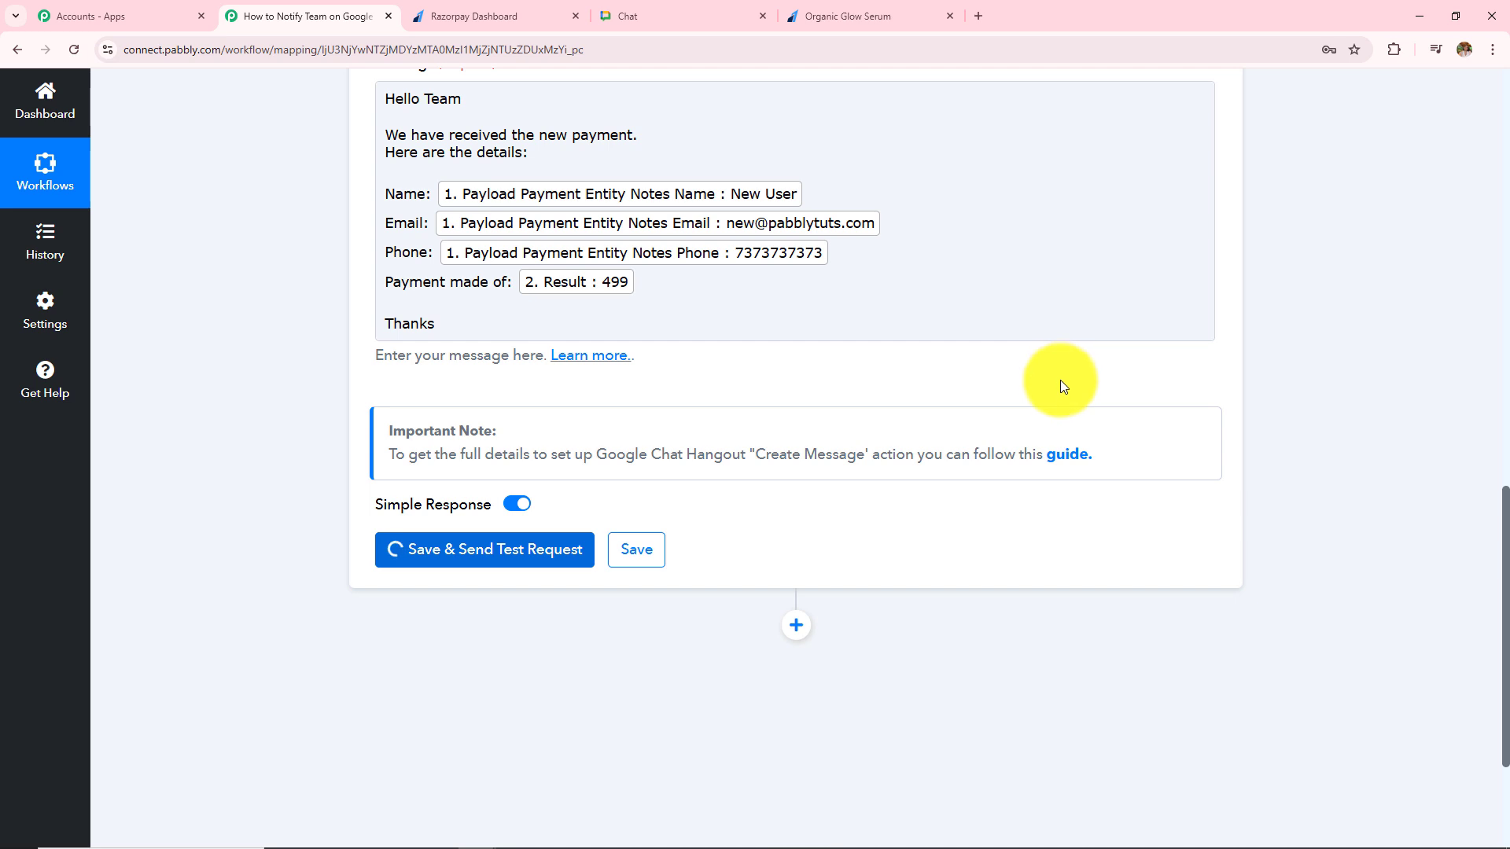
scroll(1058, 395, "down", 2)
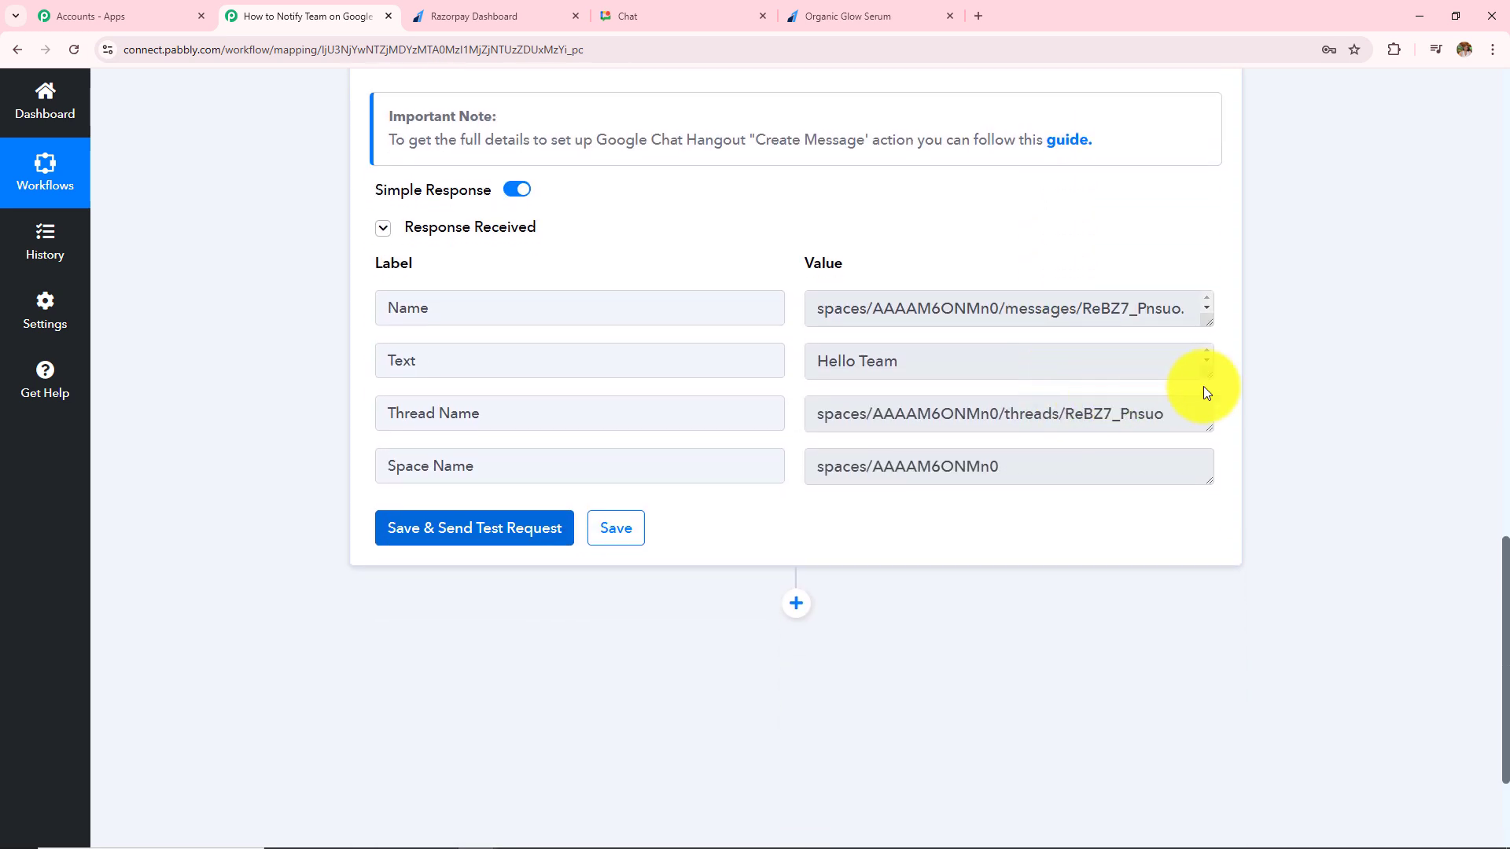
left_click_drag(1208, 376, 1206, 577)
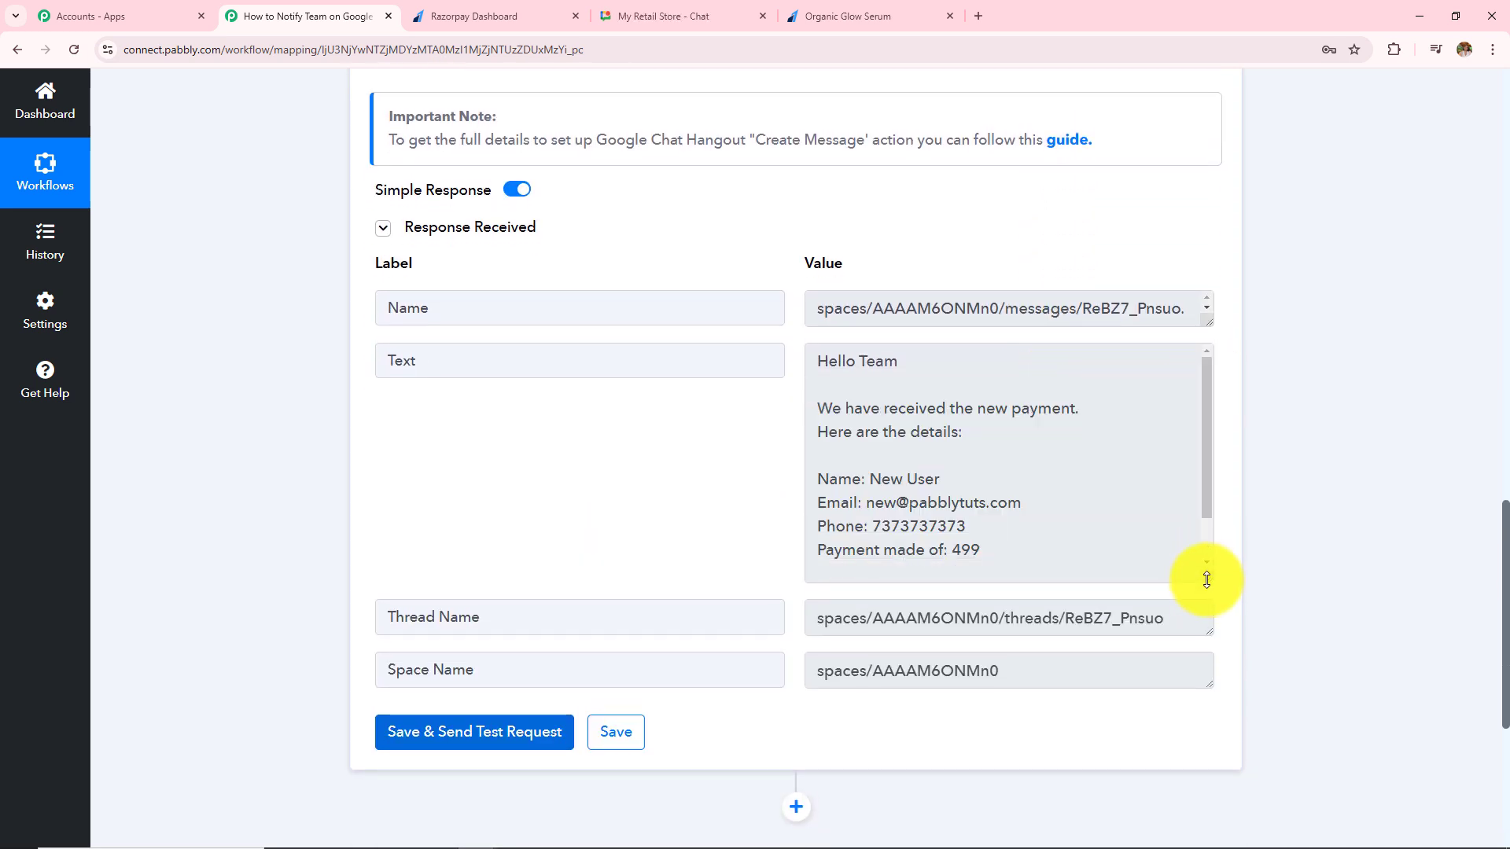
left_click_drag(981, 551, 718, 314)
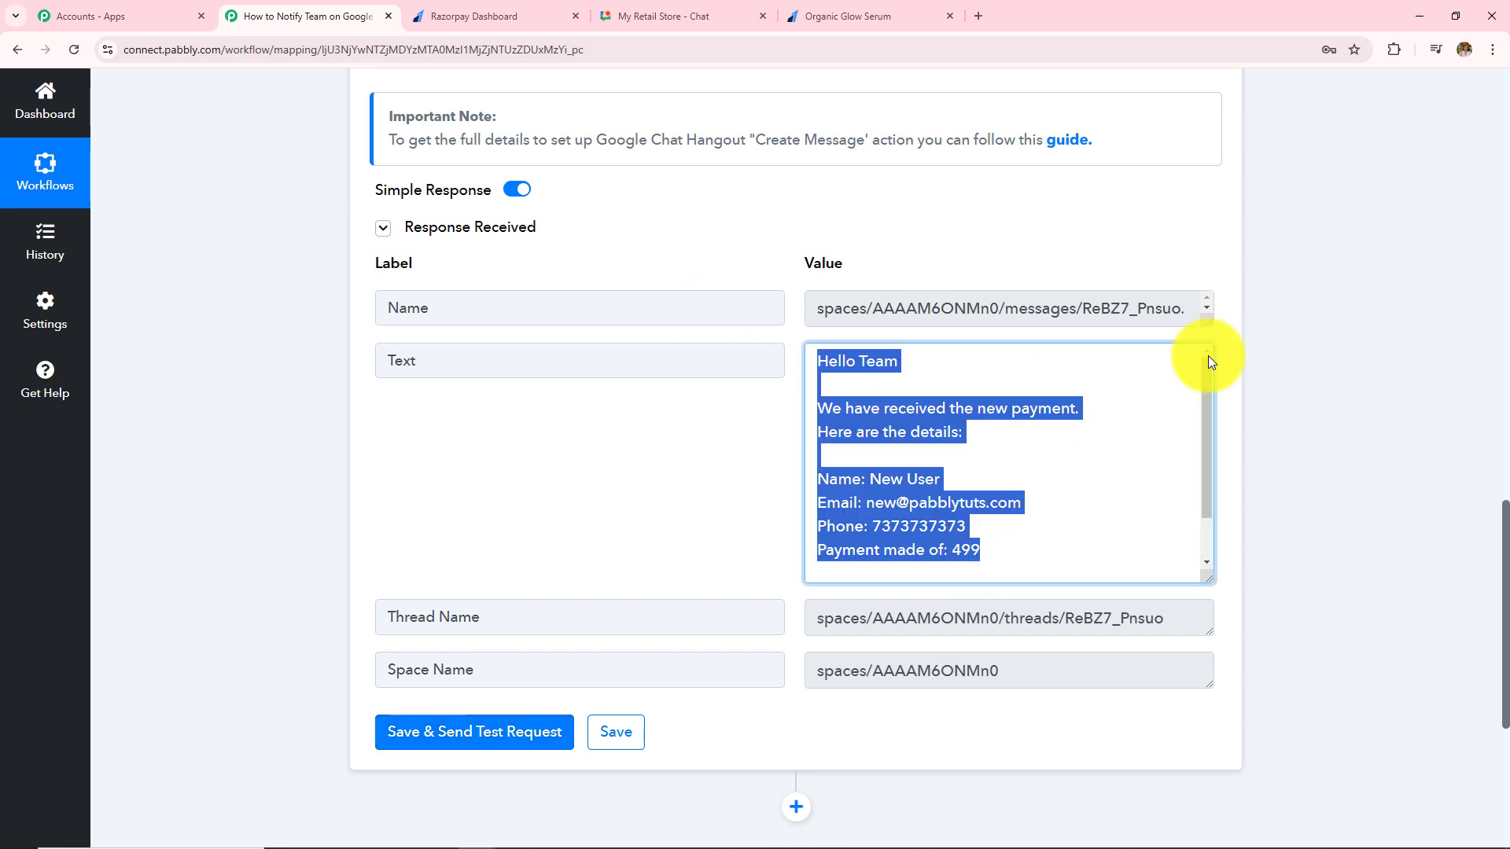
left_click(1261, 382)
Switch to Google Chat and check the test message posted in the My Retail Store space.
left_click(681, 15)
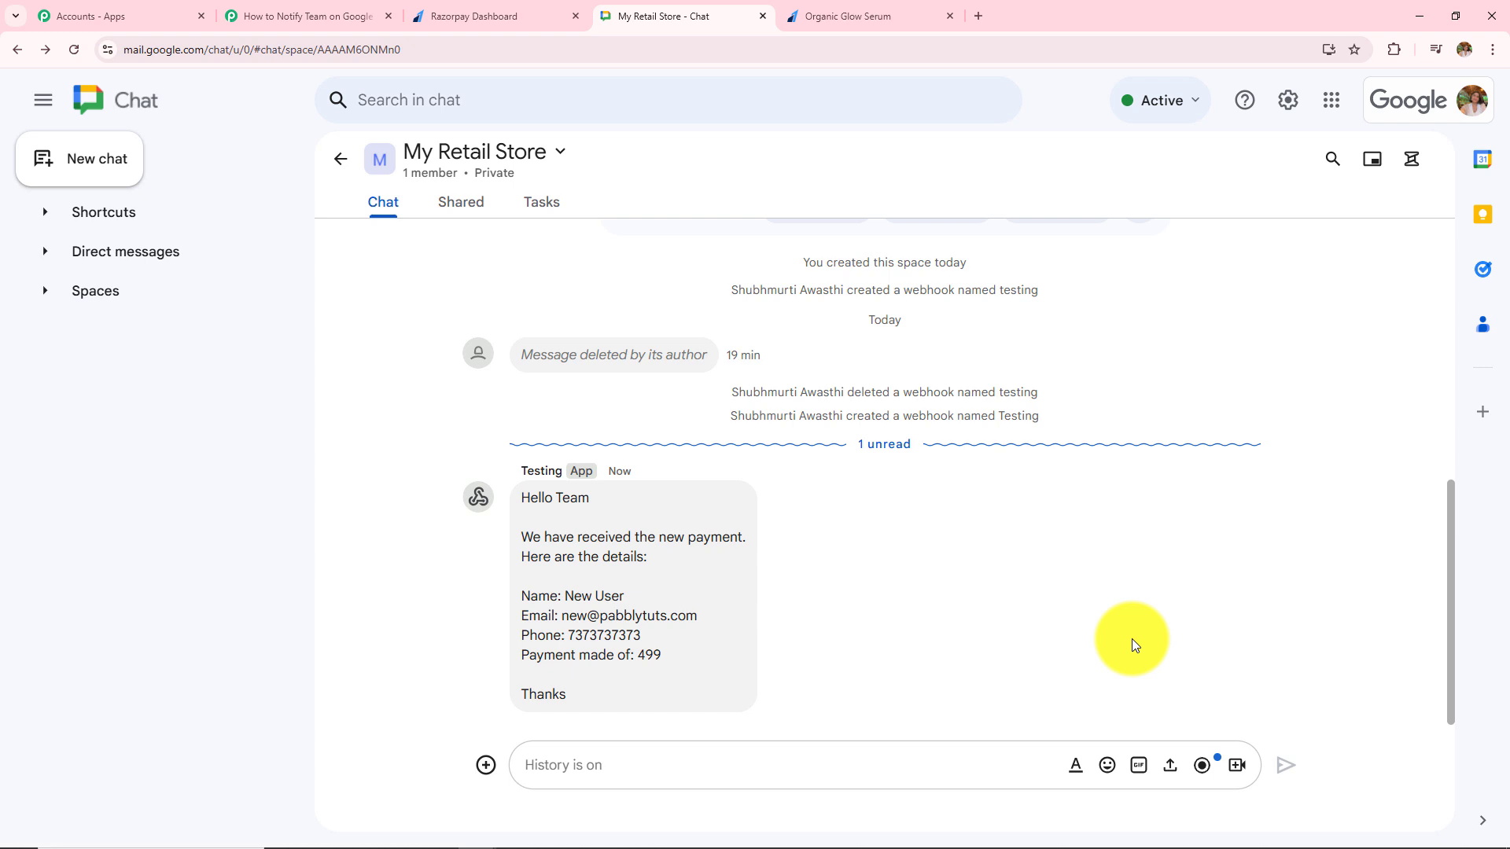
mouse_move(549, 525)
left_click_drag(517, 497, 672, 668)
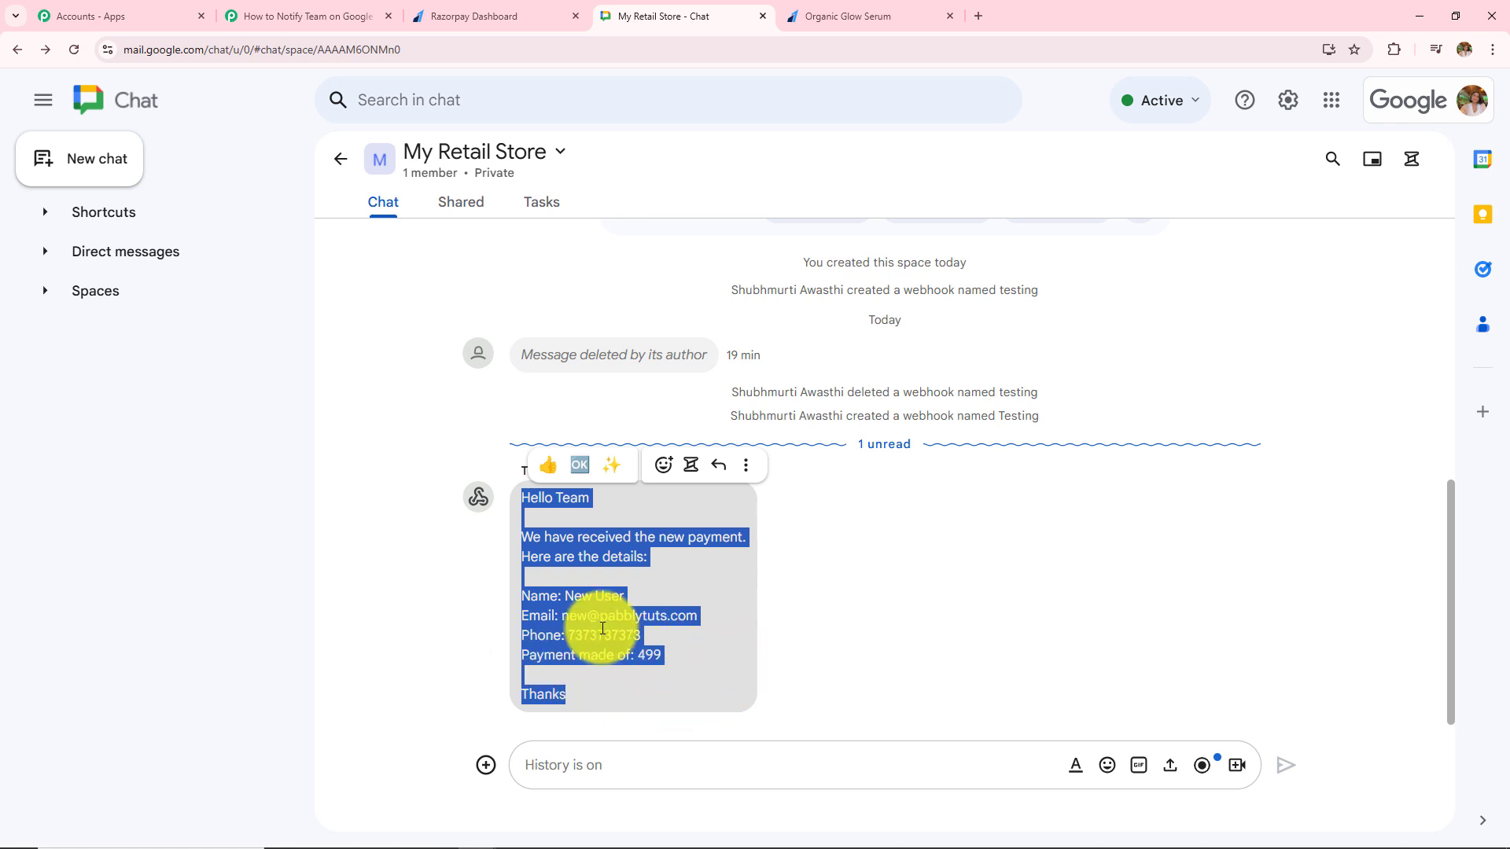
left_click(1004, 610)
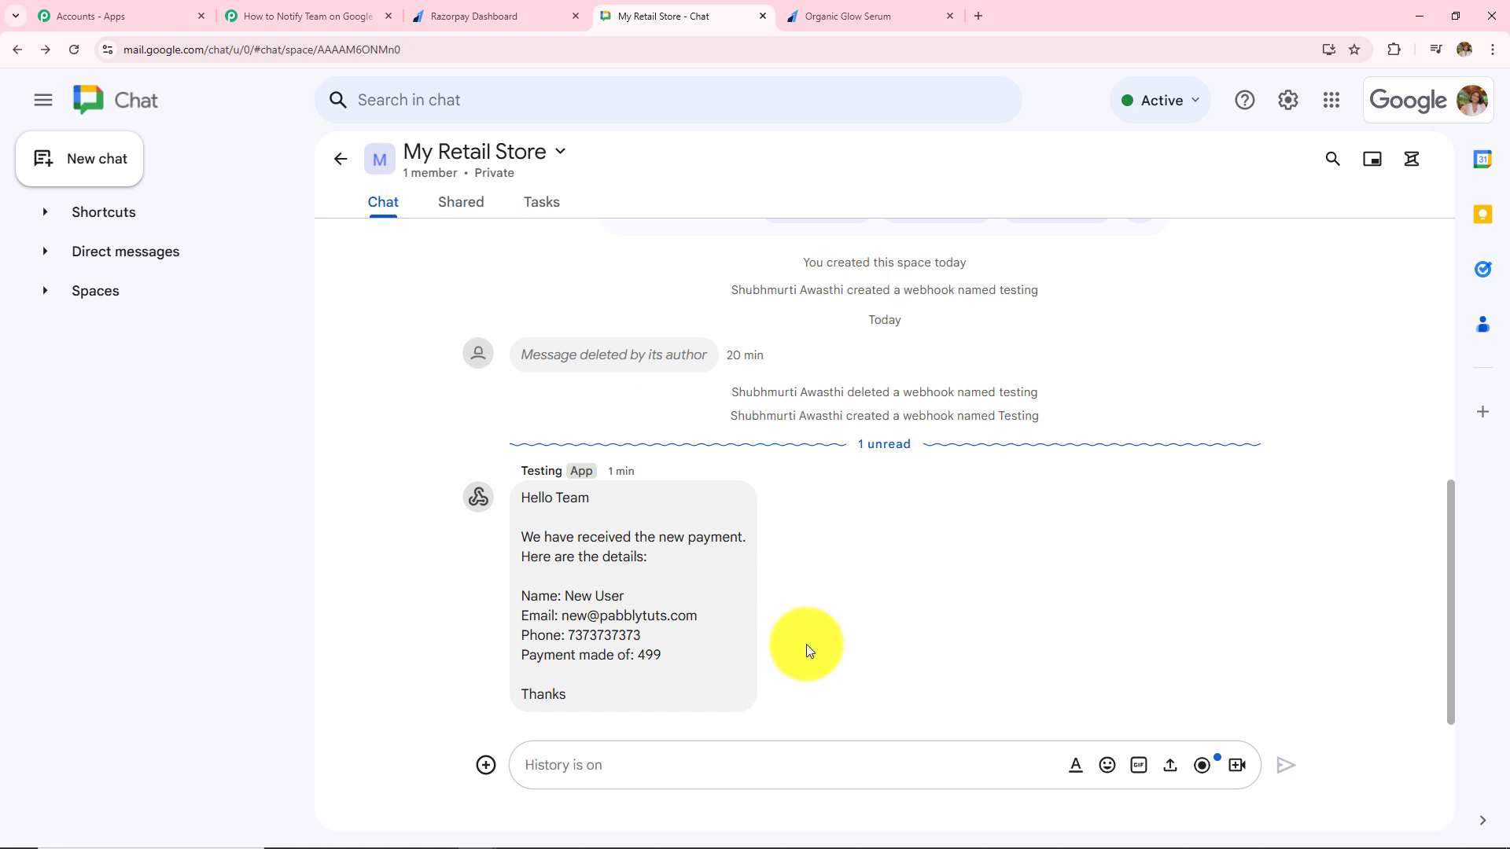
On the Organic Glow Serum payment page, enter the customer's name, email and phone and pay ₹499 with UPI ID success@razorpay.
left_click(810, 16)
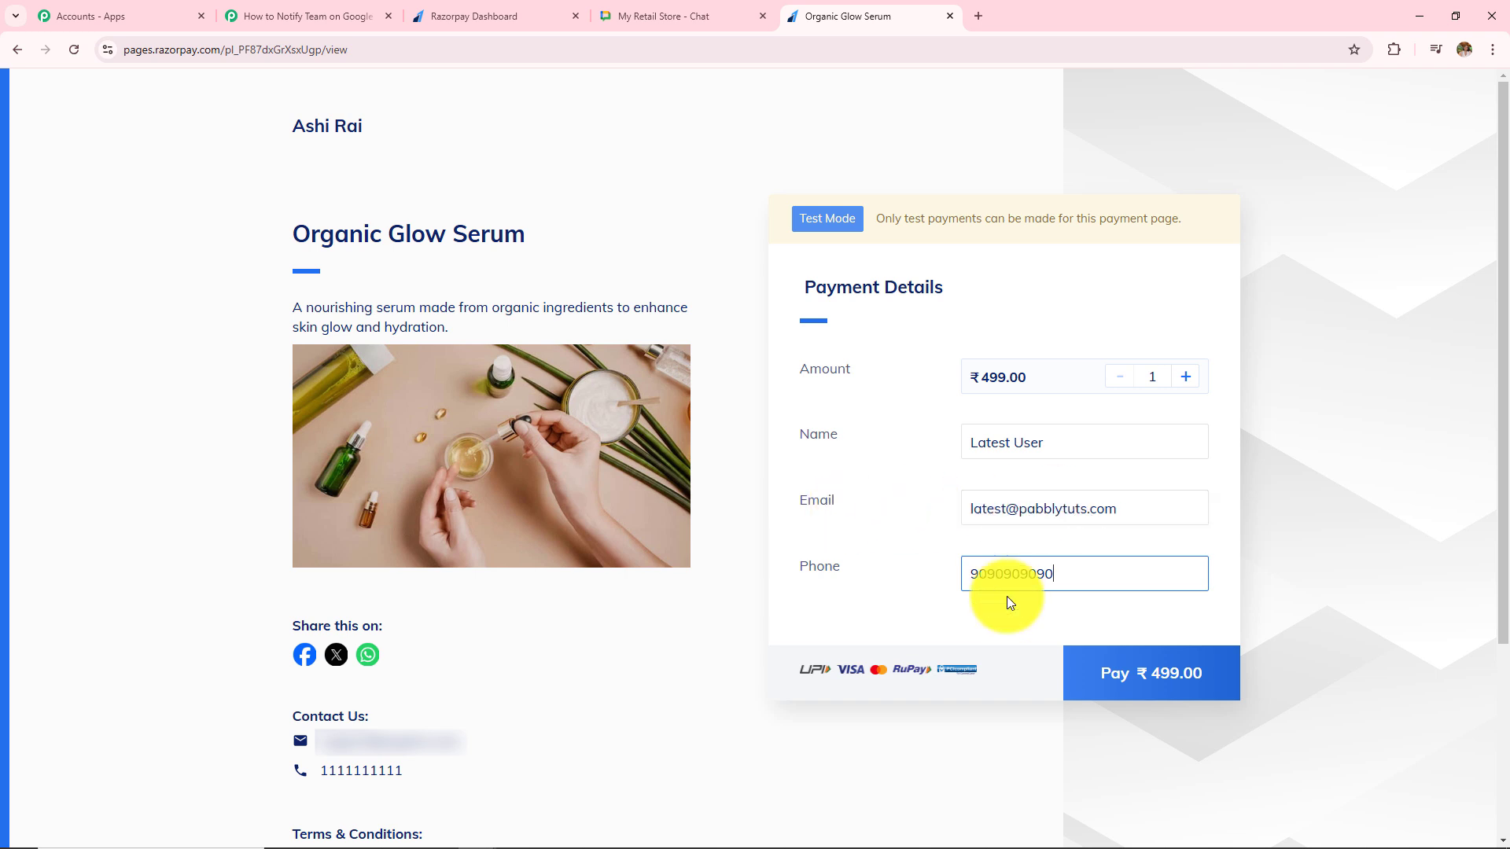
left_click(1136, 672)
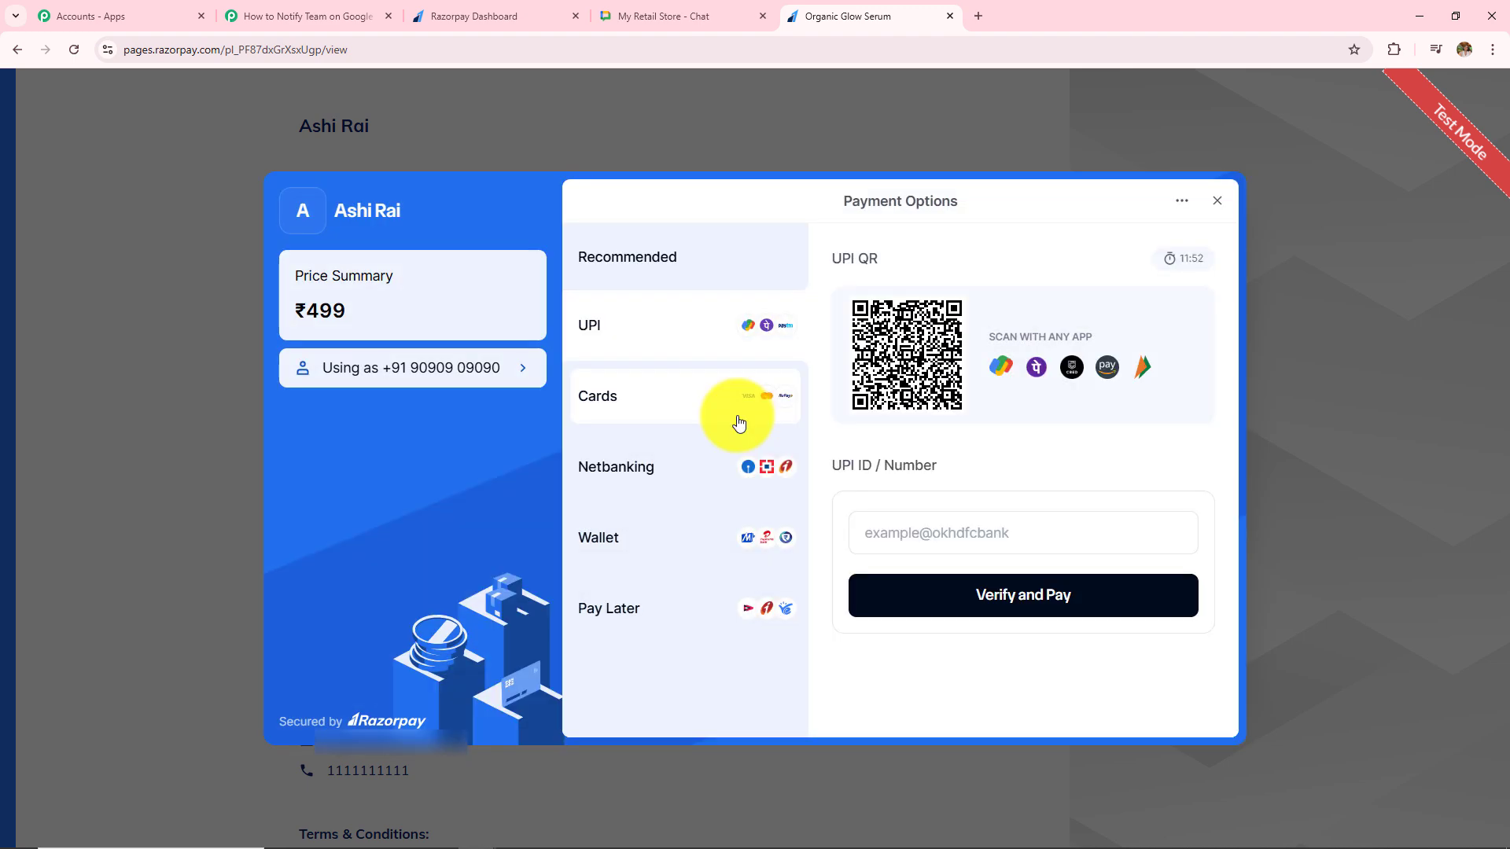
left_click(893, 519)
type("success@razorpay")
left_click(975, 598)
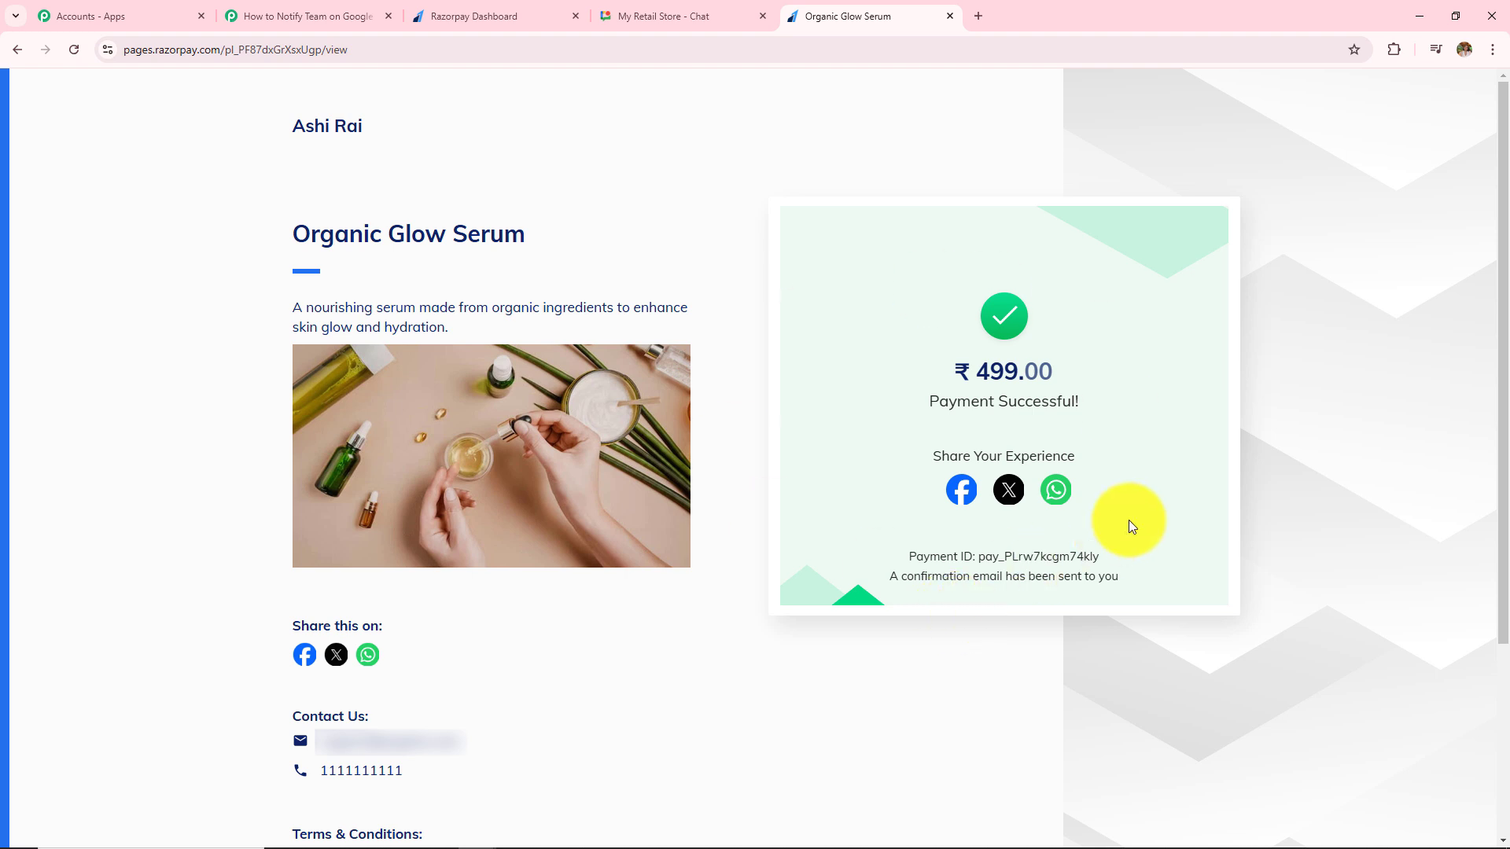
Return to the My Retail Store space in Google Chat and check the message for the latest payment.
left_click(668, 16)
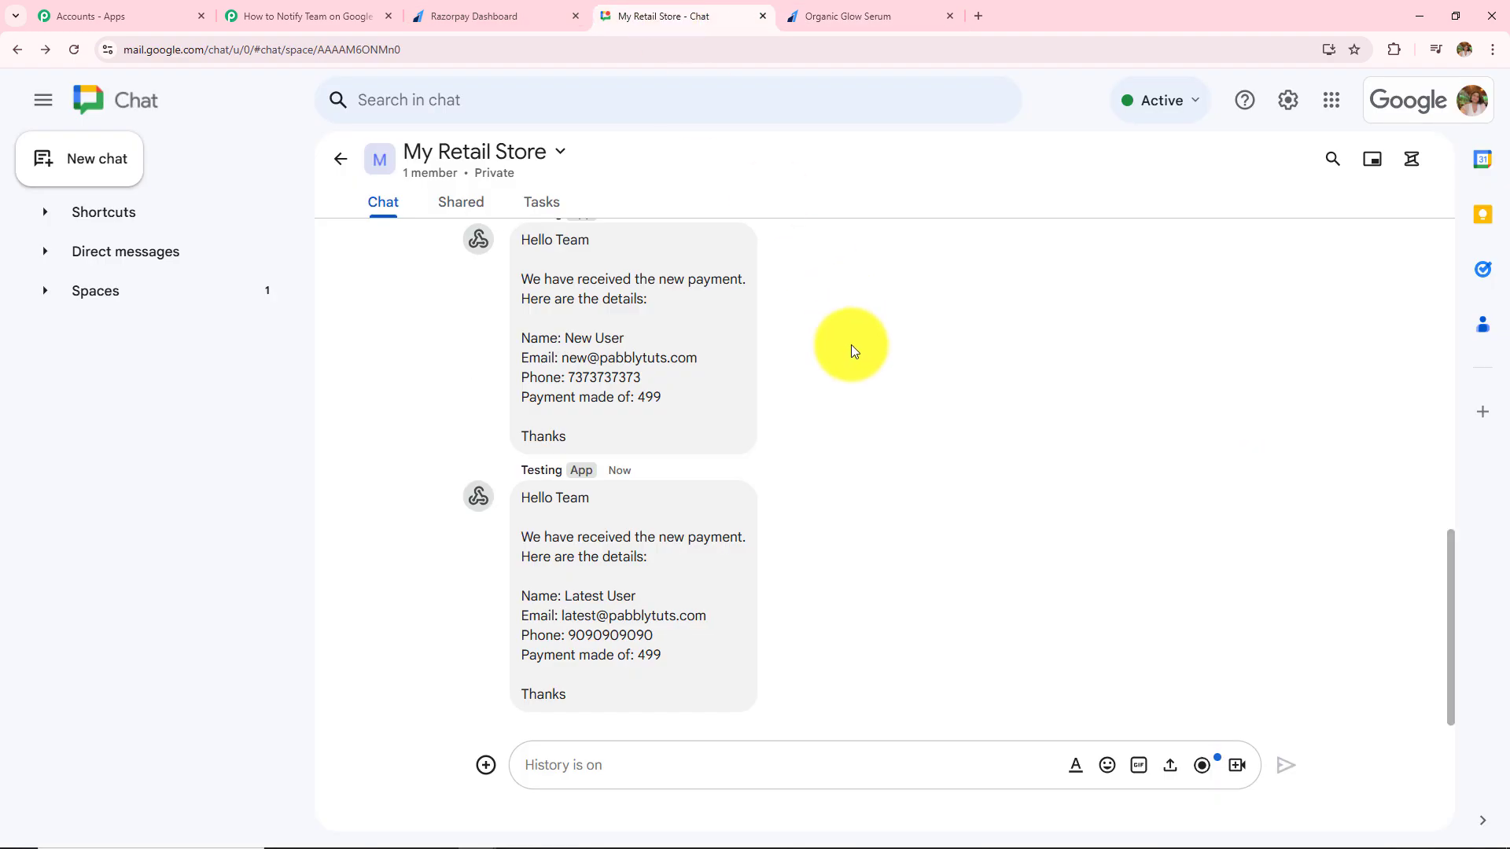
left_click_drag(517, 498, 994, 512)
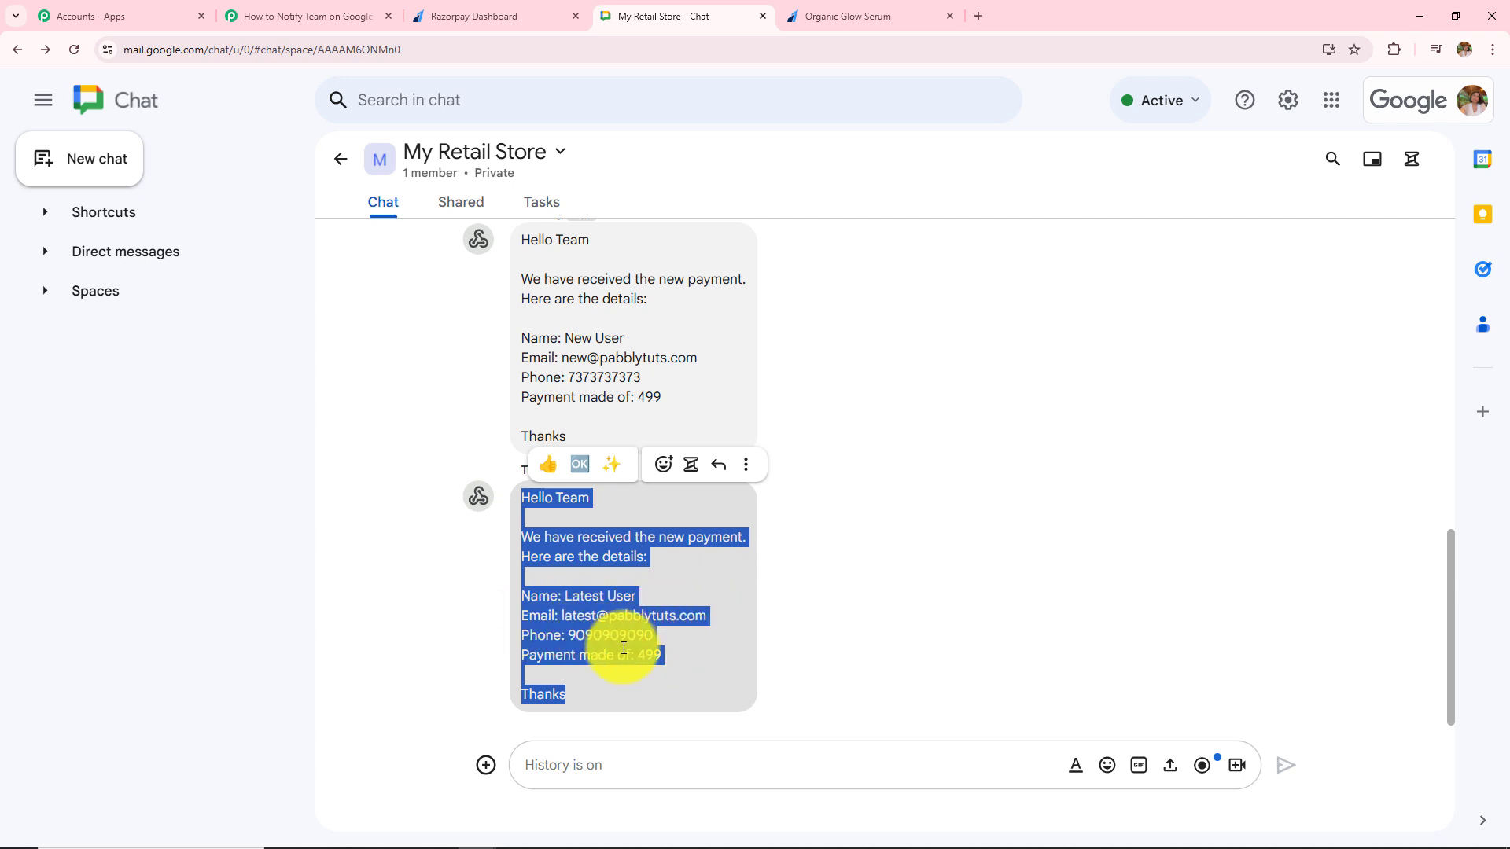
left_click(880, 572)
scroll(880, 573, "up", 3)
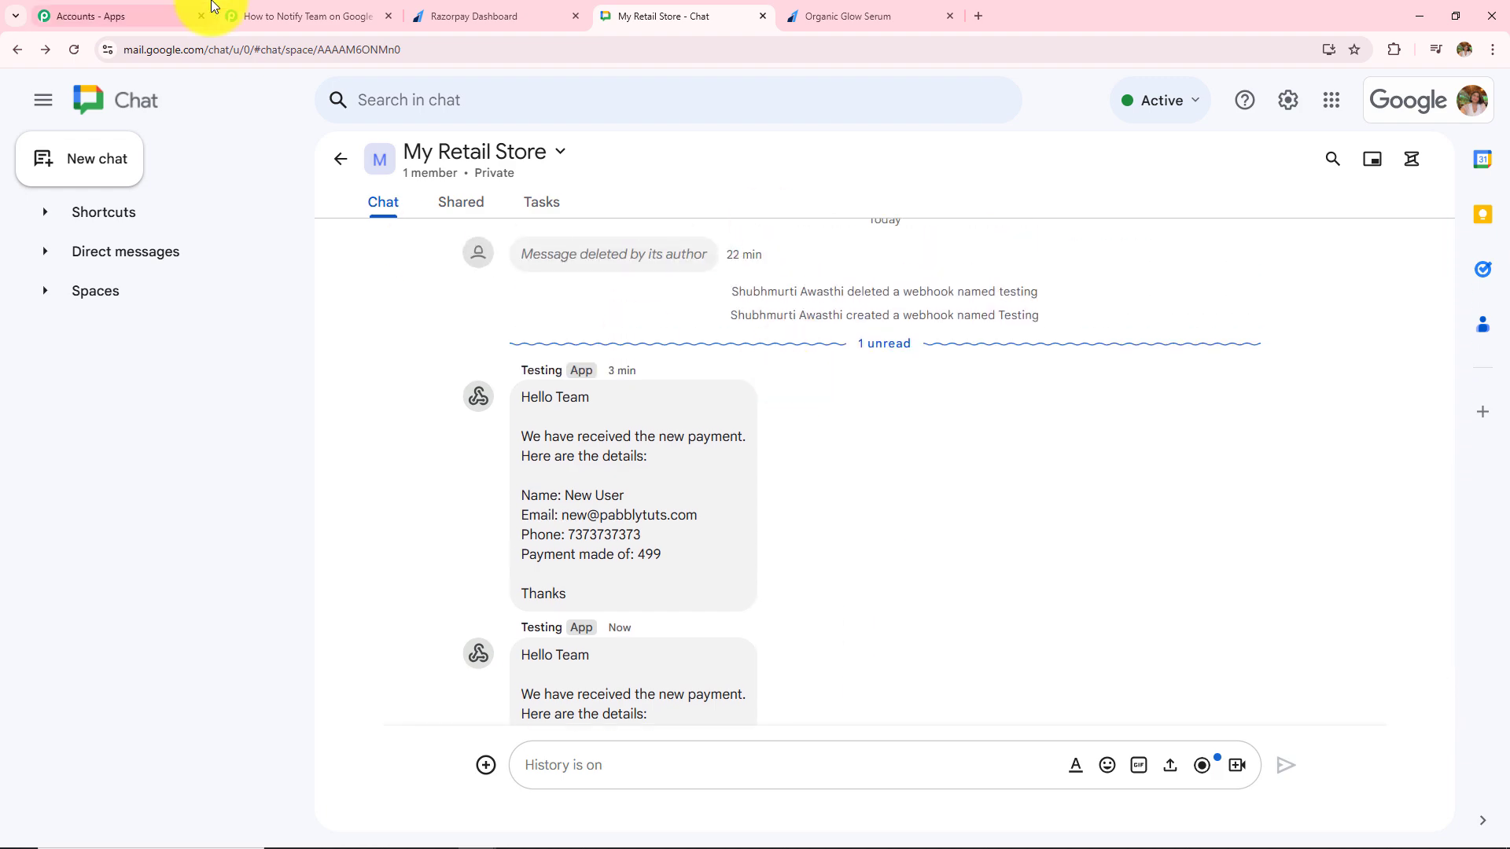
Switch to the Pabbly Connect workflow and review the Razorpay Payment Captured trigger with its webhook URL and captured response.
left_click(338, 16)
left_click(524, 407)
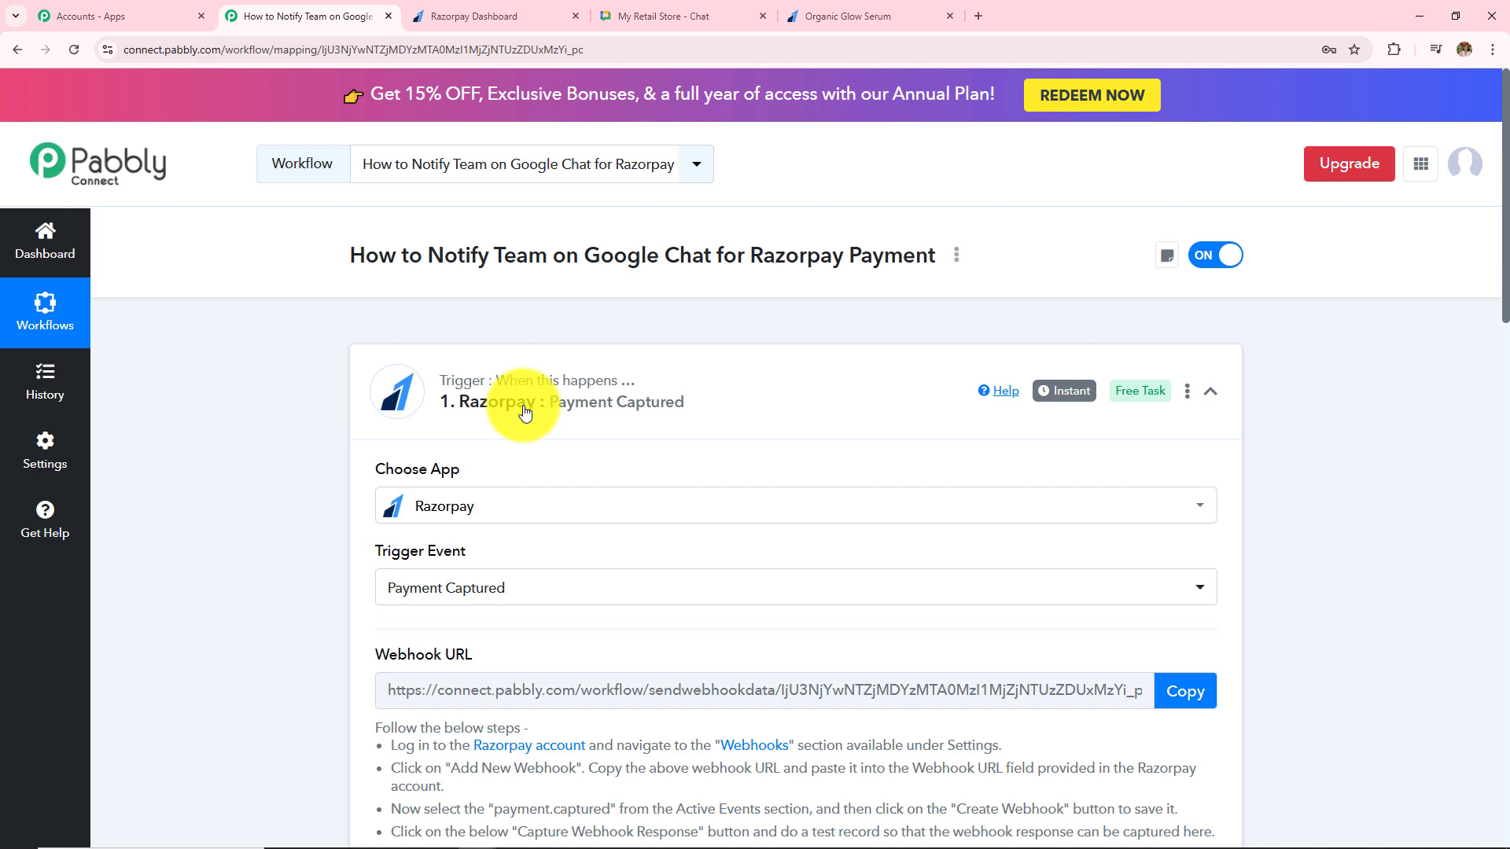
scroll(526, 411, "down", 5)
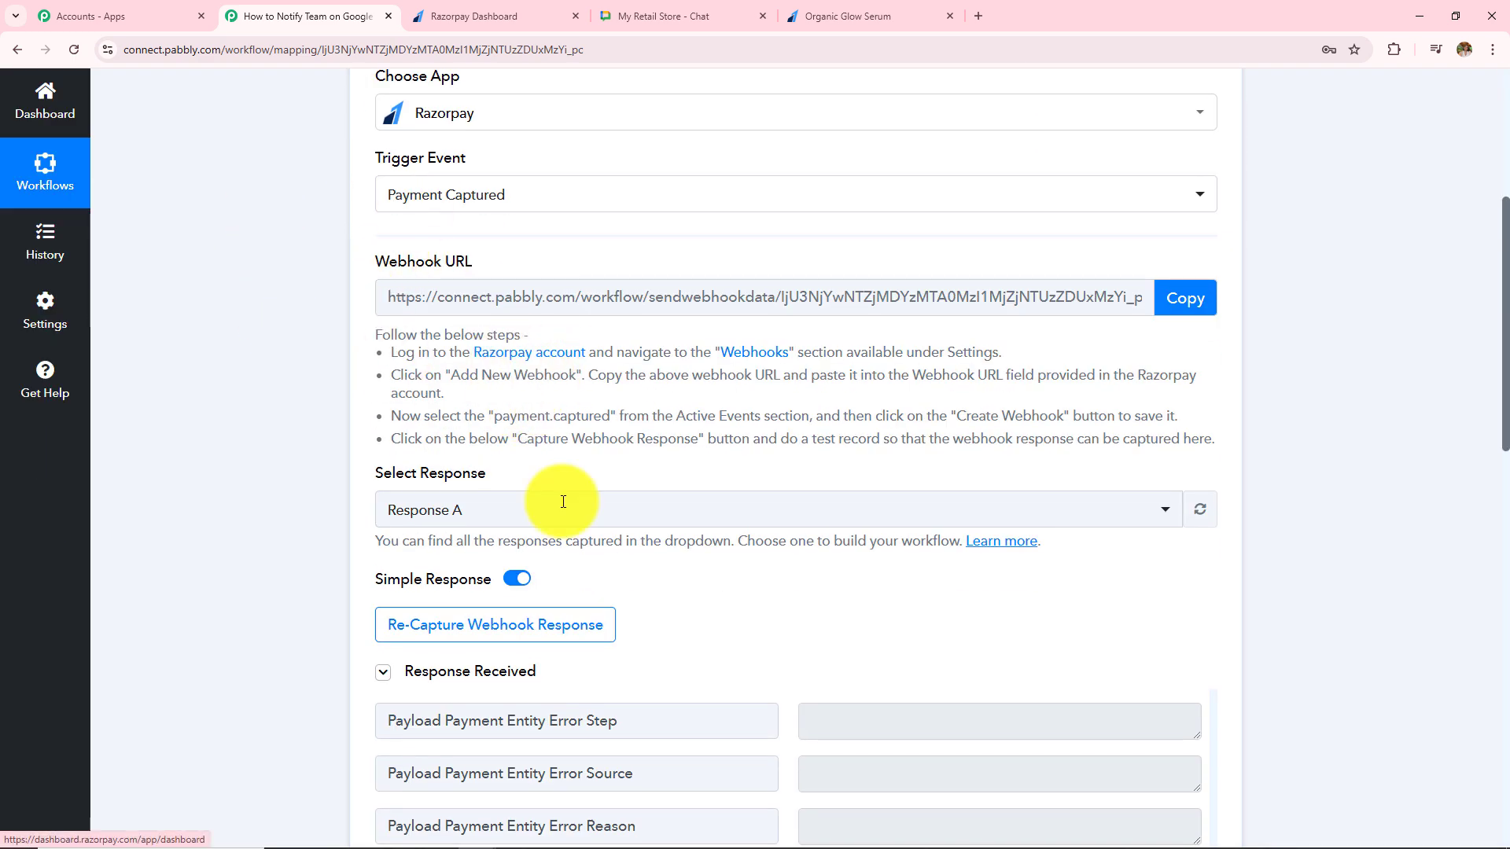
scroll(847, 460, "down", 5)
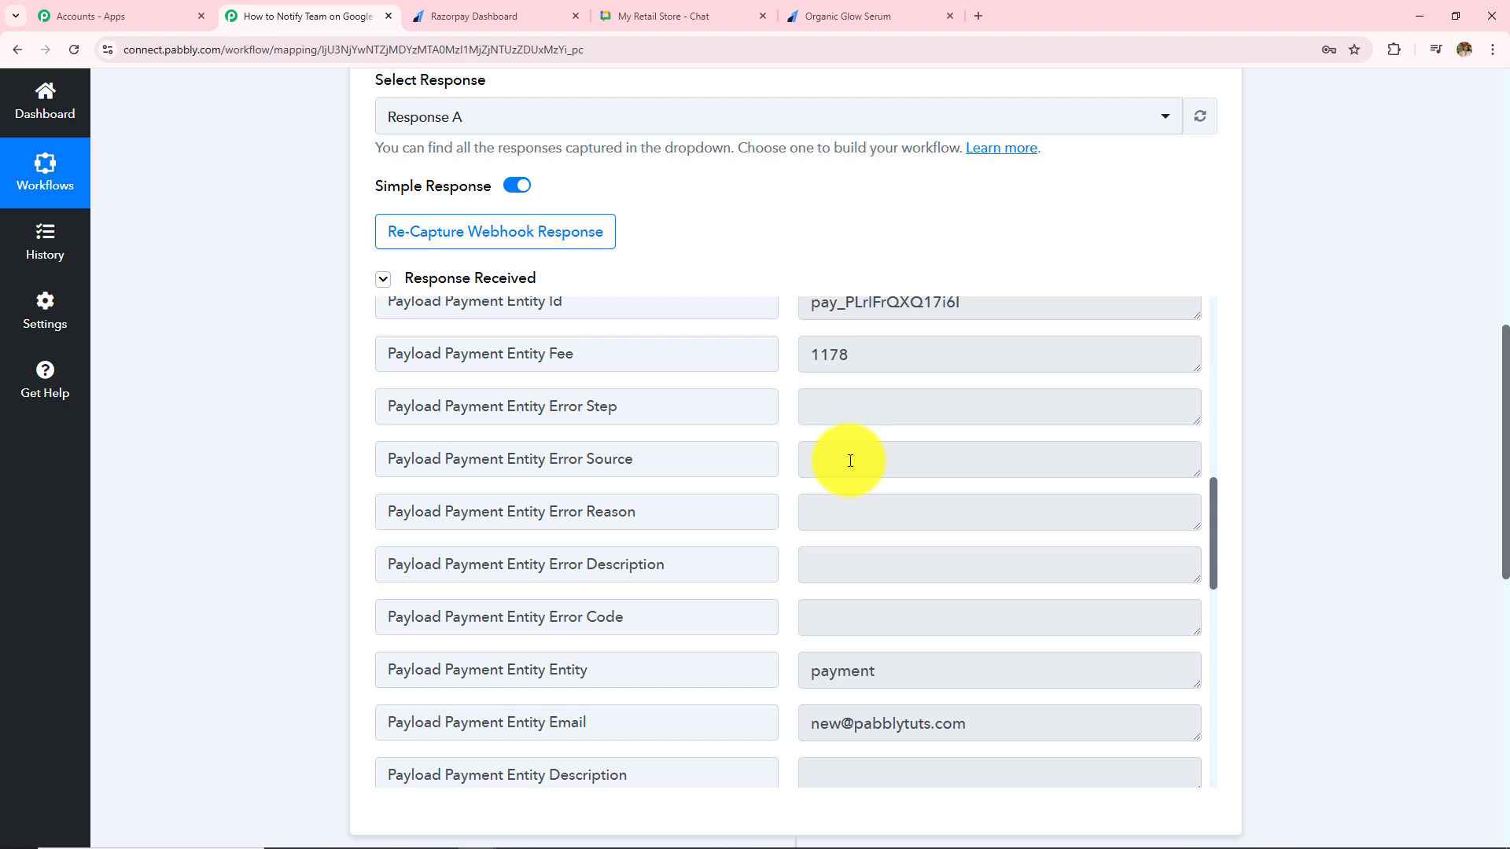
scroll(1361, 454, "down", 4)
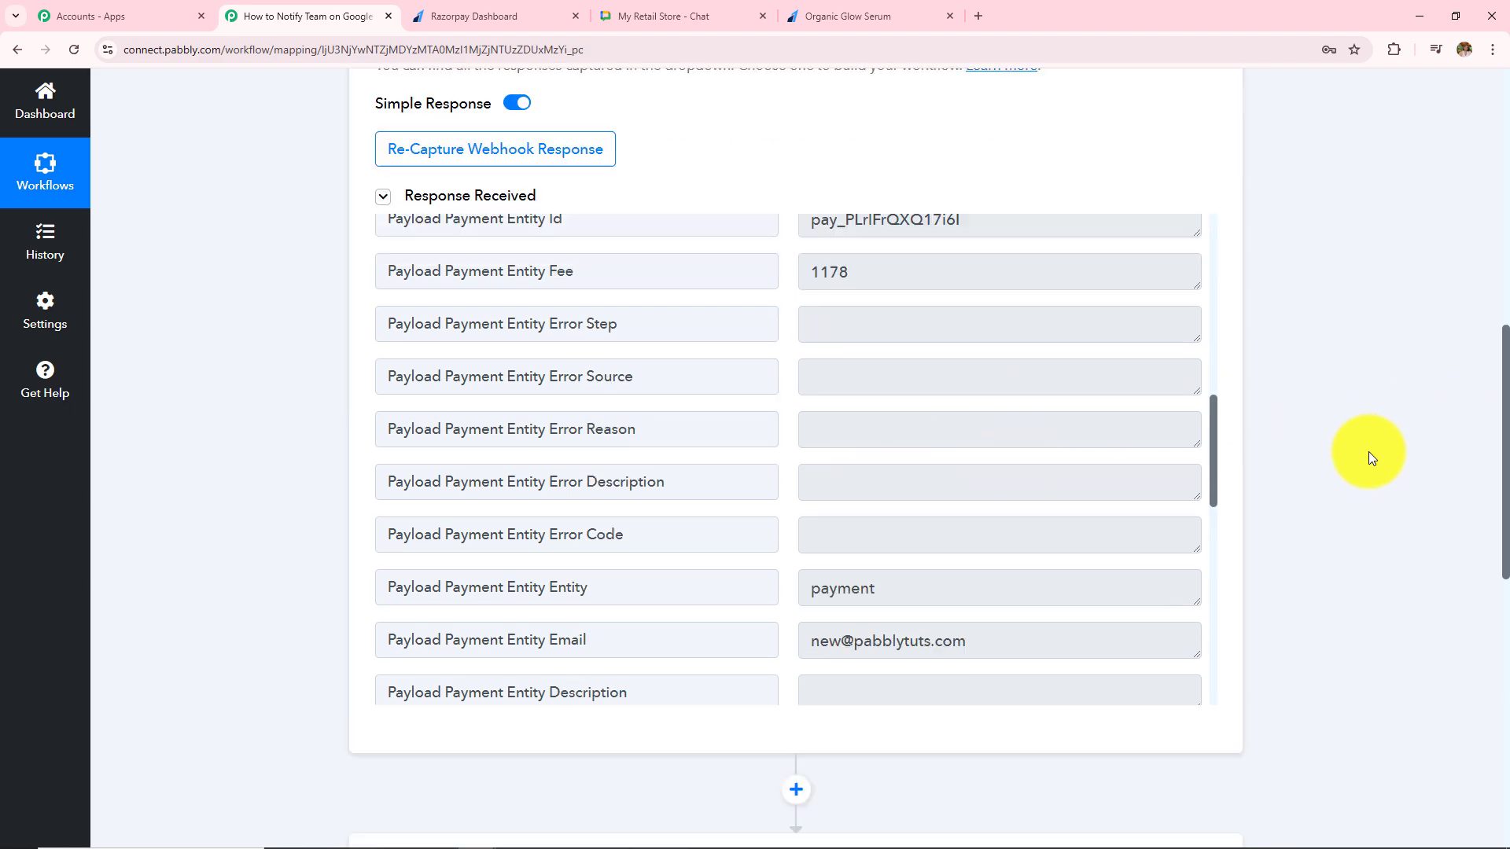
scroll(1368, 451, "down", 3)
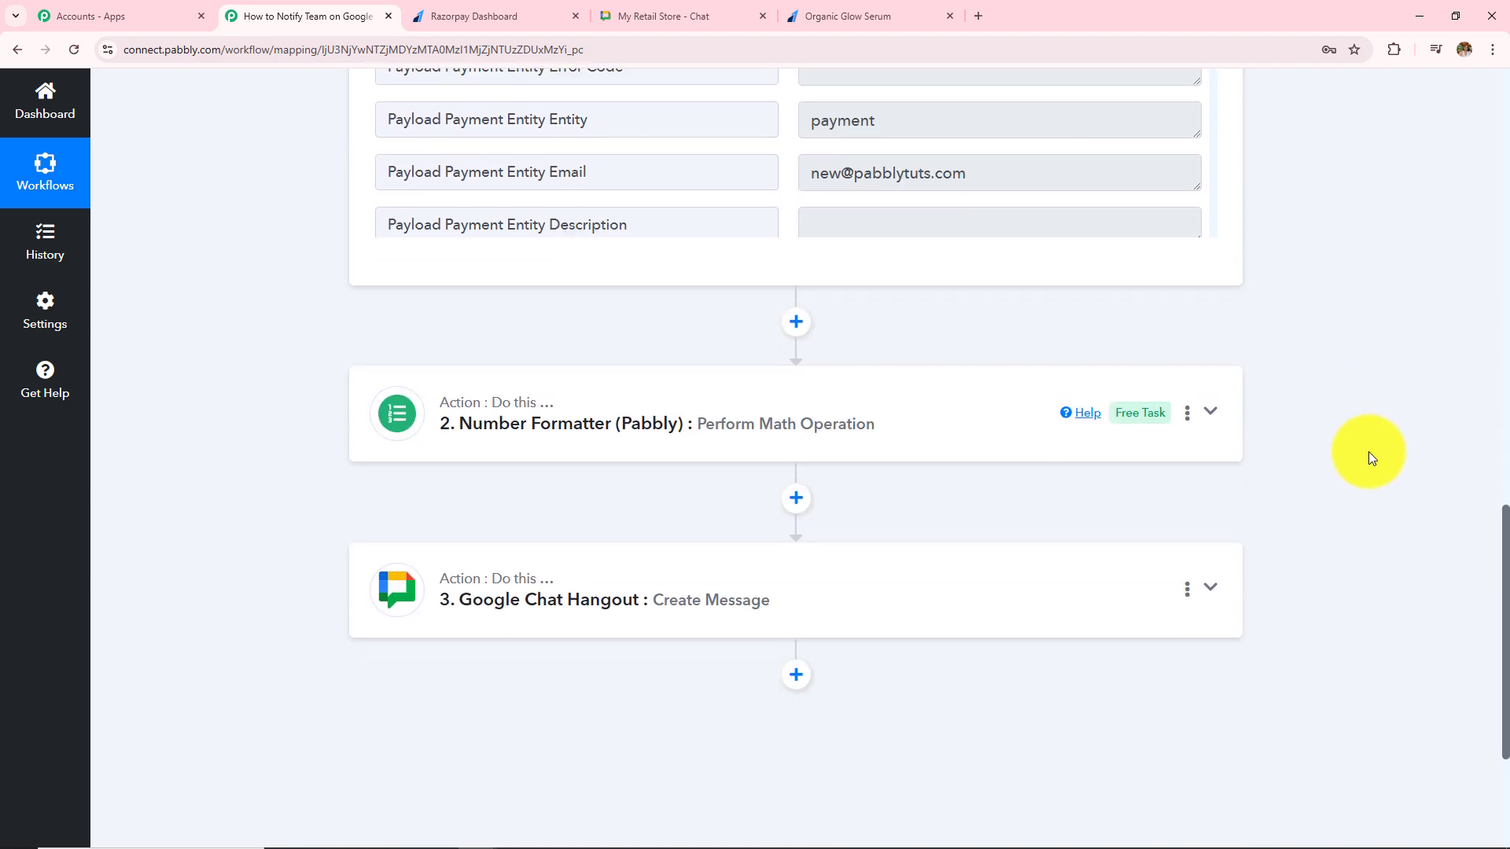
Expand the Google Chat Hangout Create Message action and review its webhook URL and mapped message fields.
left_click(670, 578)
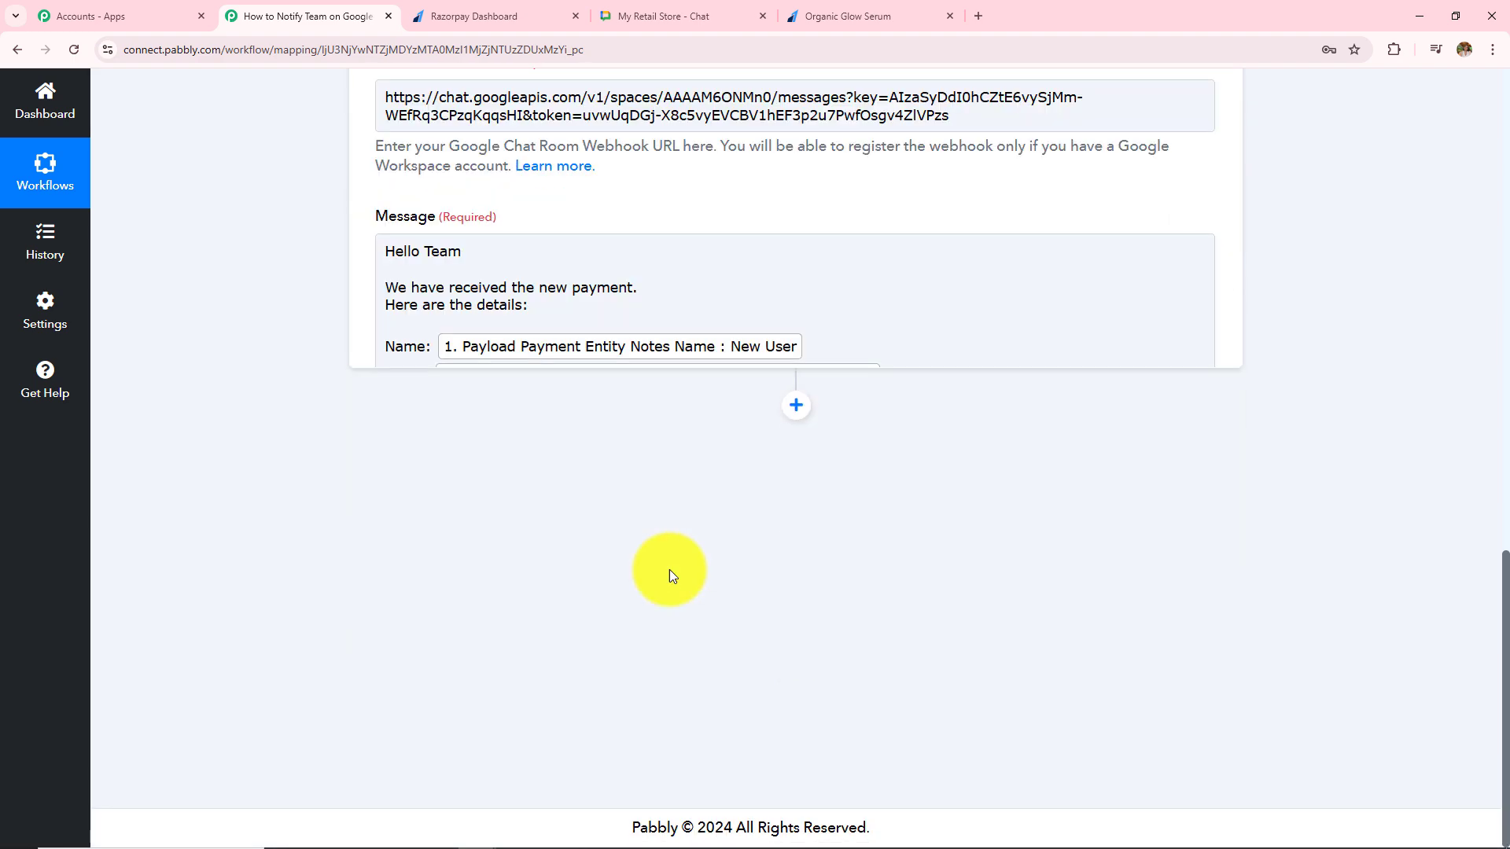
scroll(439, 495, "down", 2)
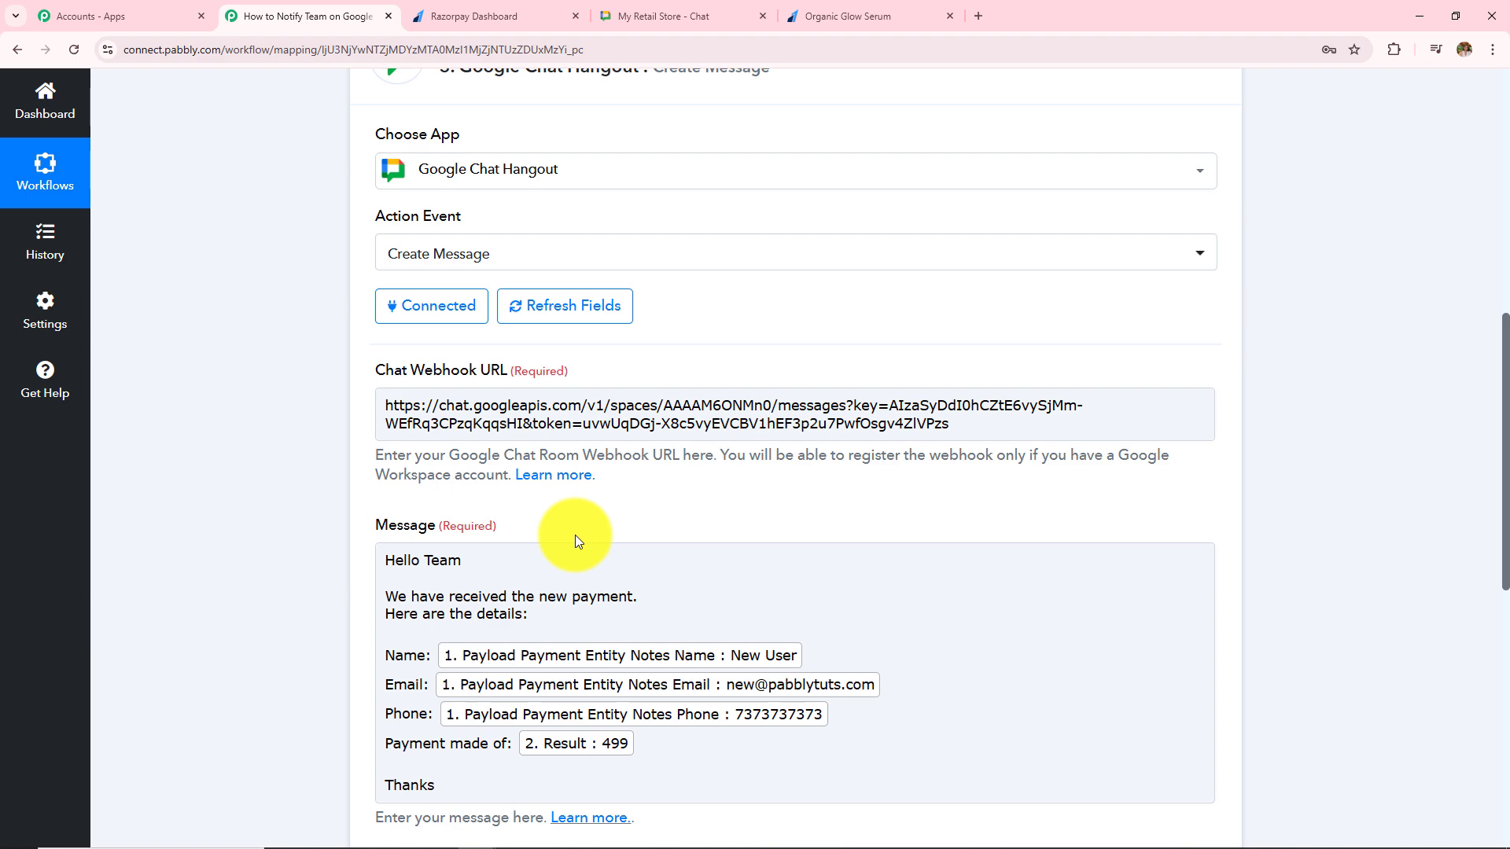
scroll(578, 538, "down", 4)
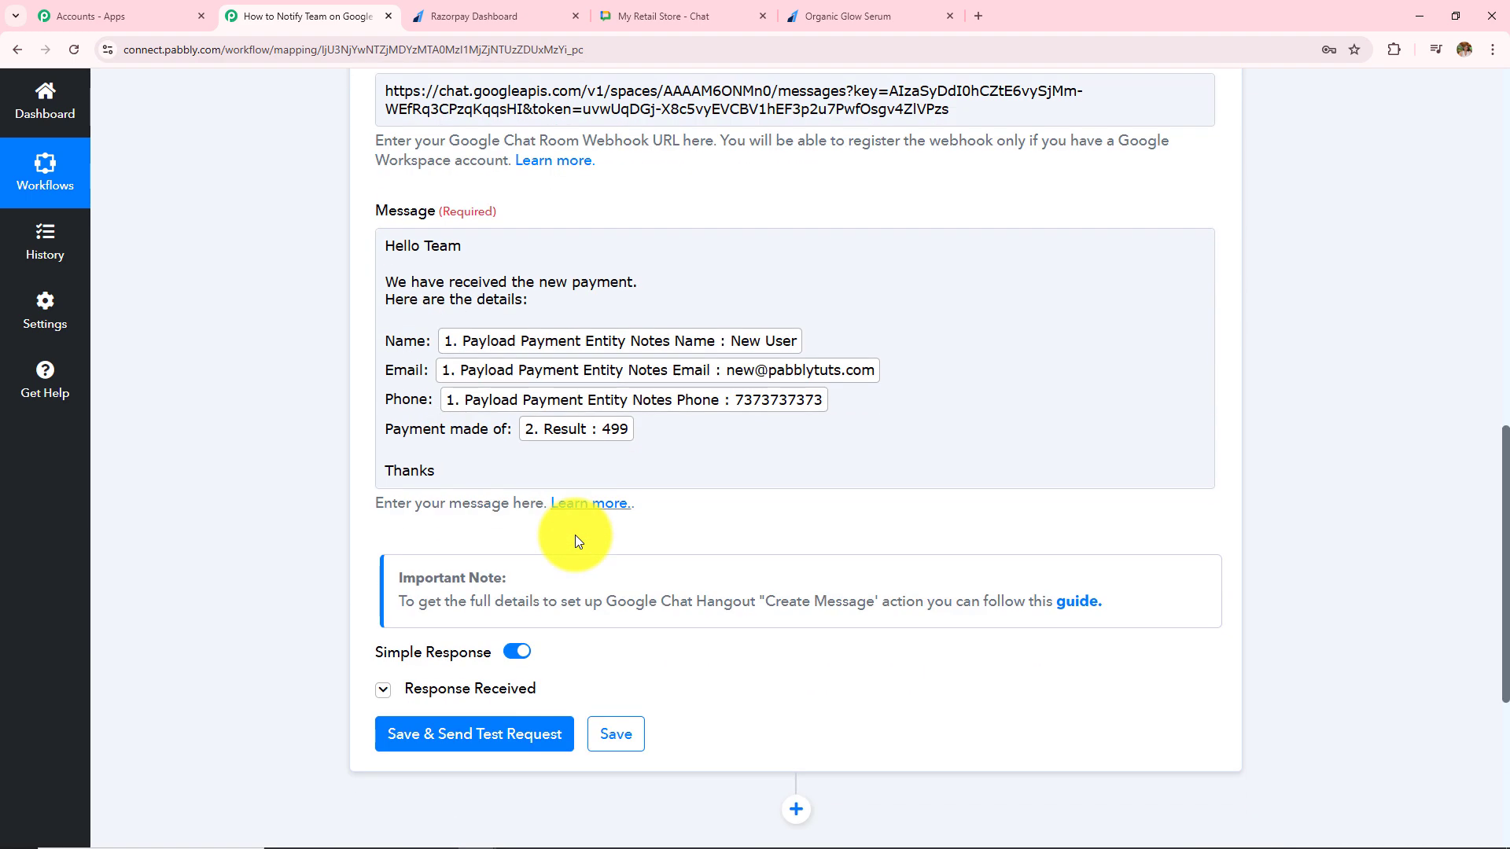
scroll(576, 543, "up", 8)
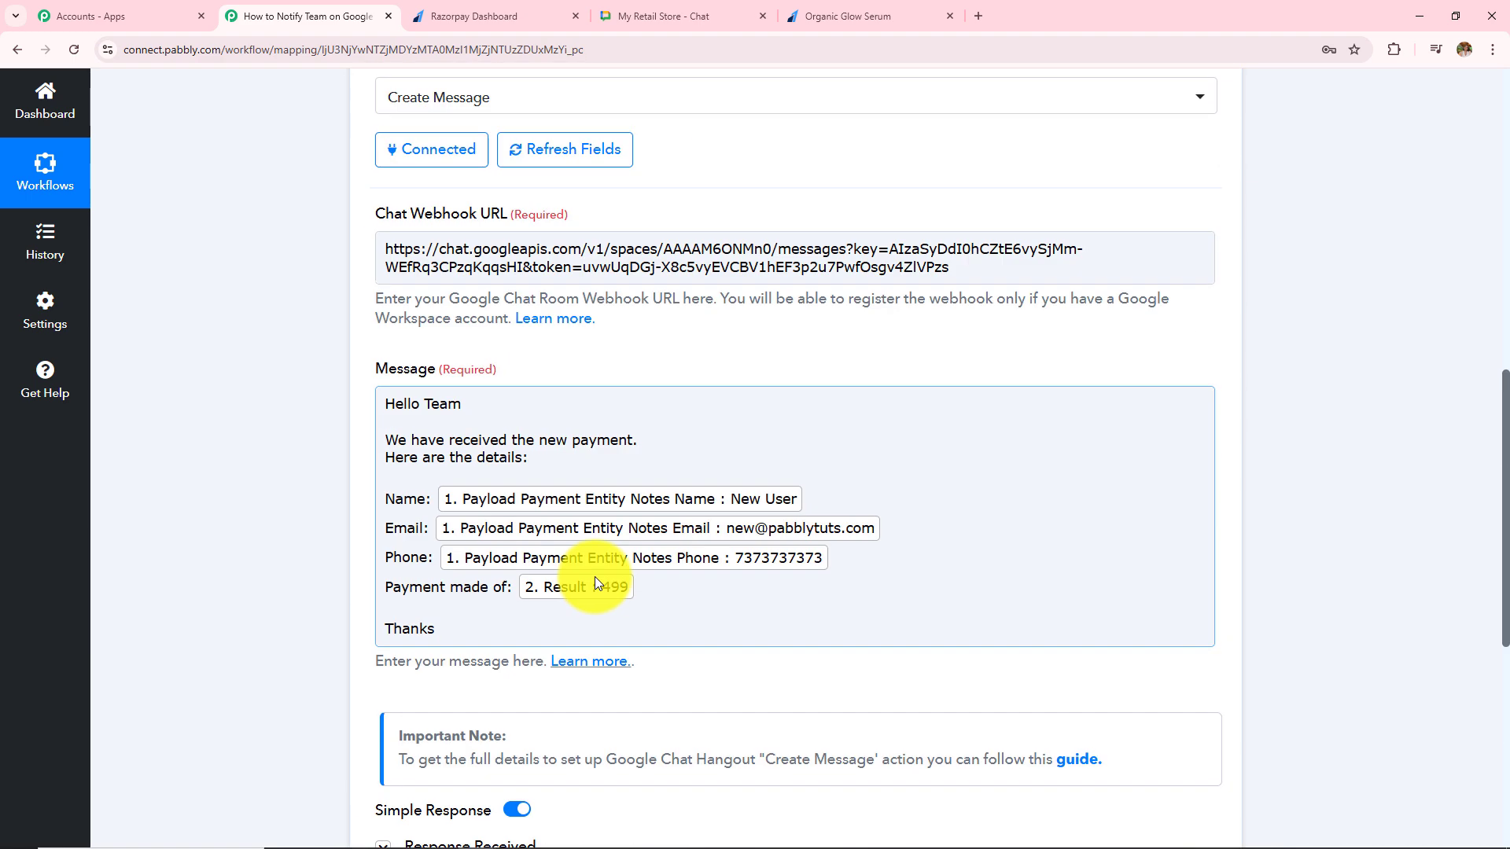
Expand the Number Formatter action and review its numbers and Divide operation.
scroll(578, 564, "up", 1)
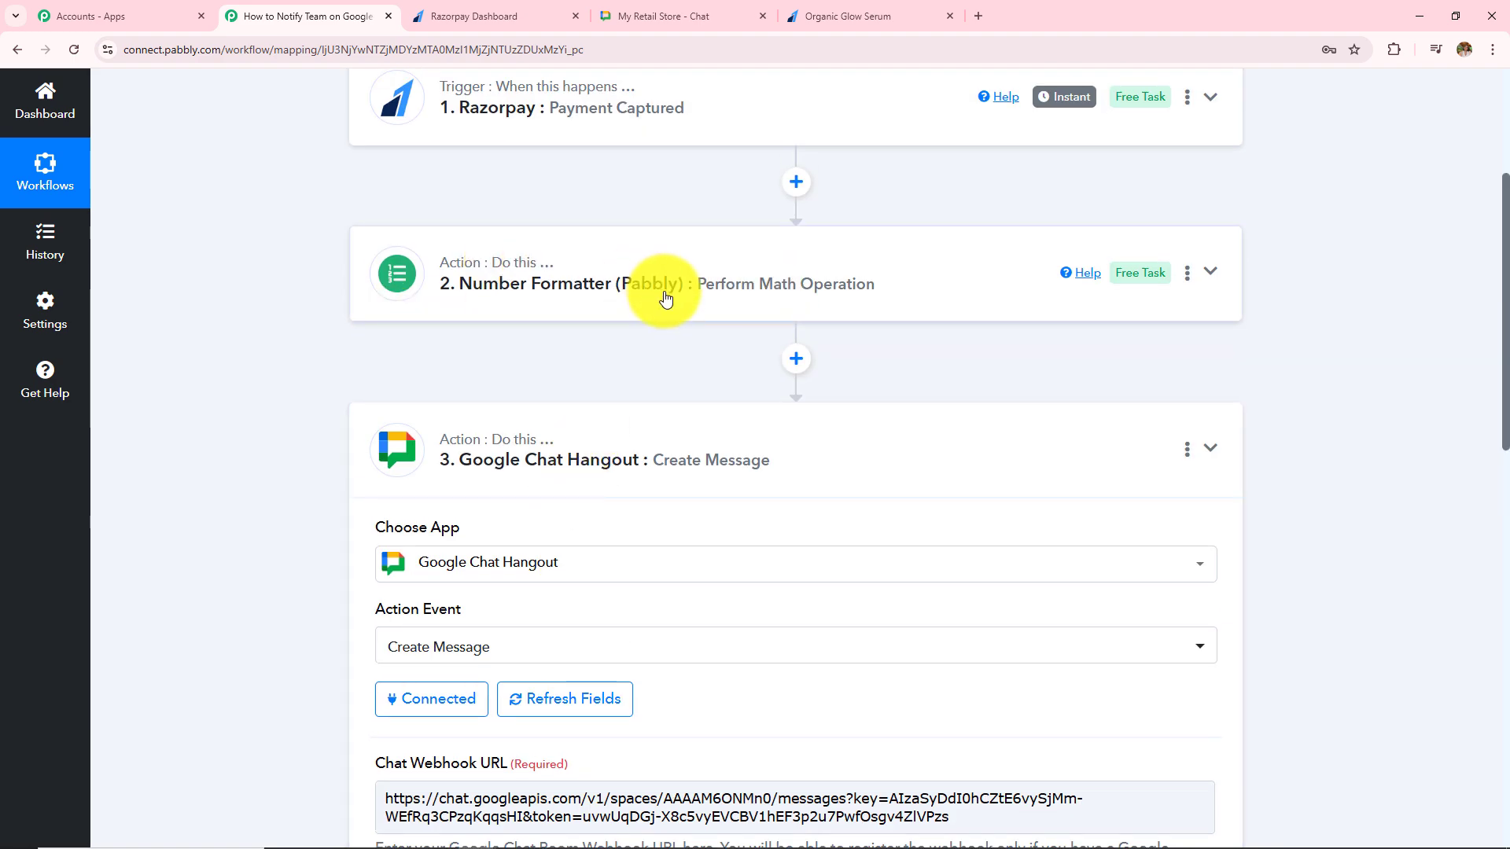
left_click(665, 302)
scroll(738, 434, "down", 4)
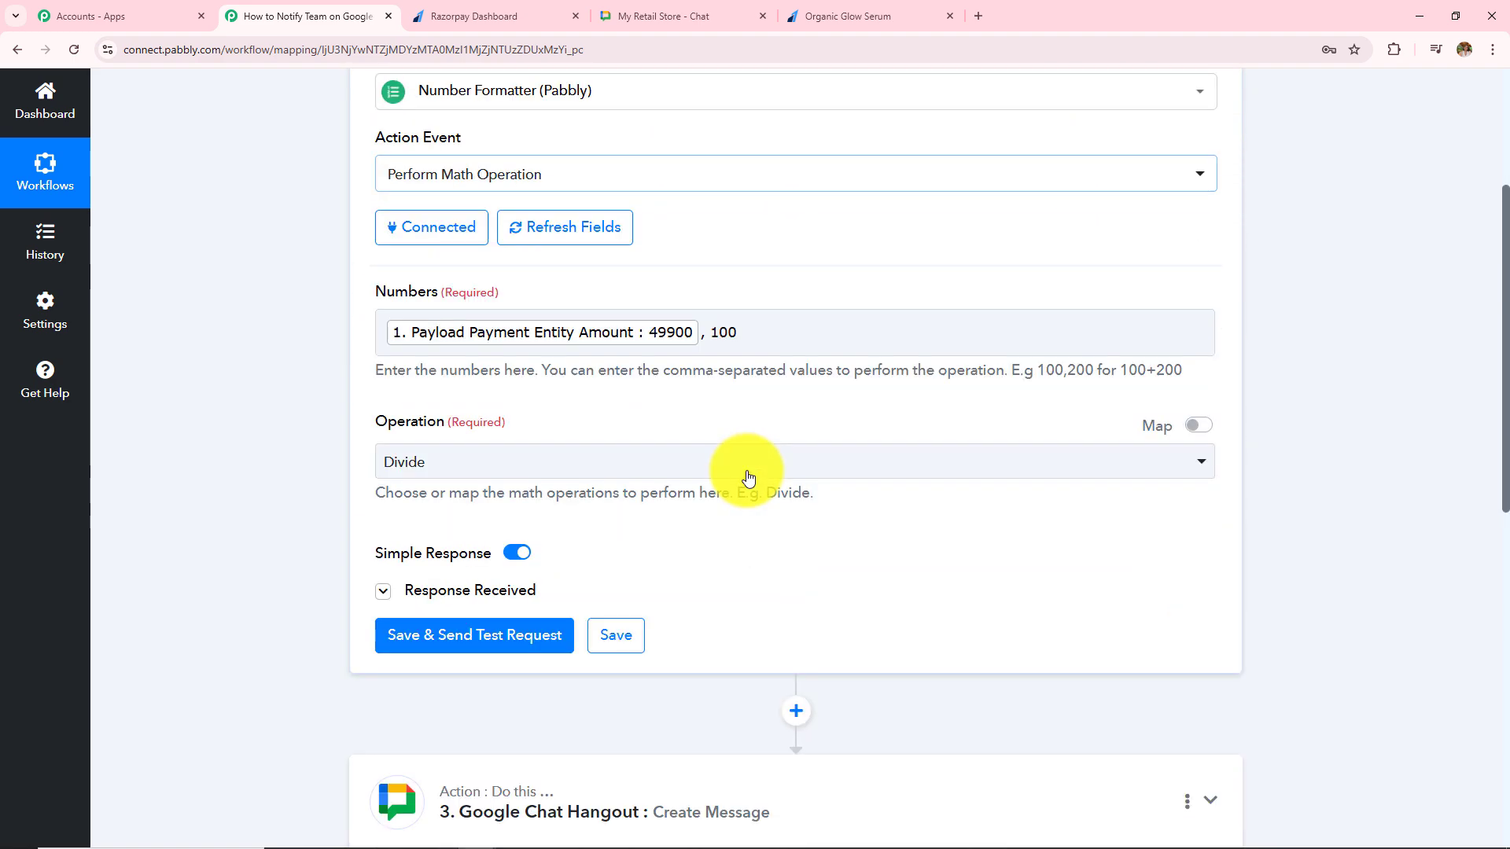
scroll(707, 479, "down", 6)
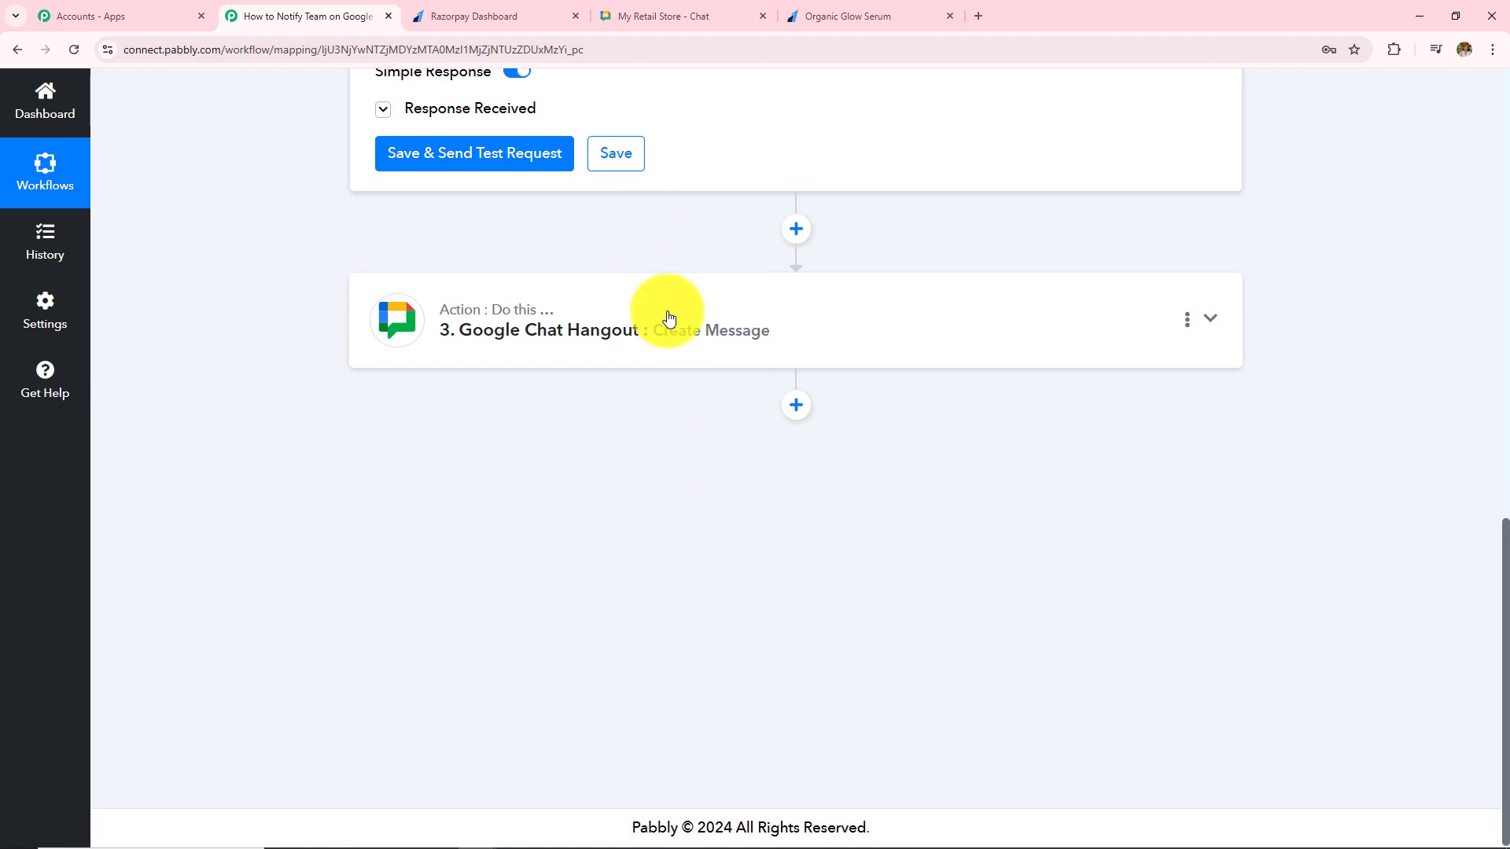
Reopen the Google Chat Hangout Create Message action and expand its received response to review the returned values.
left_click(664, 319)
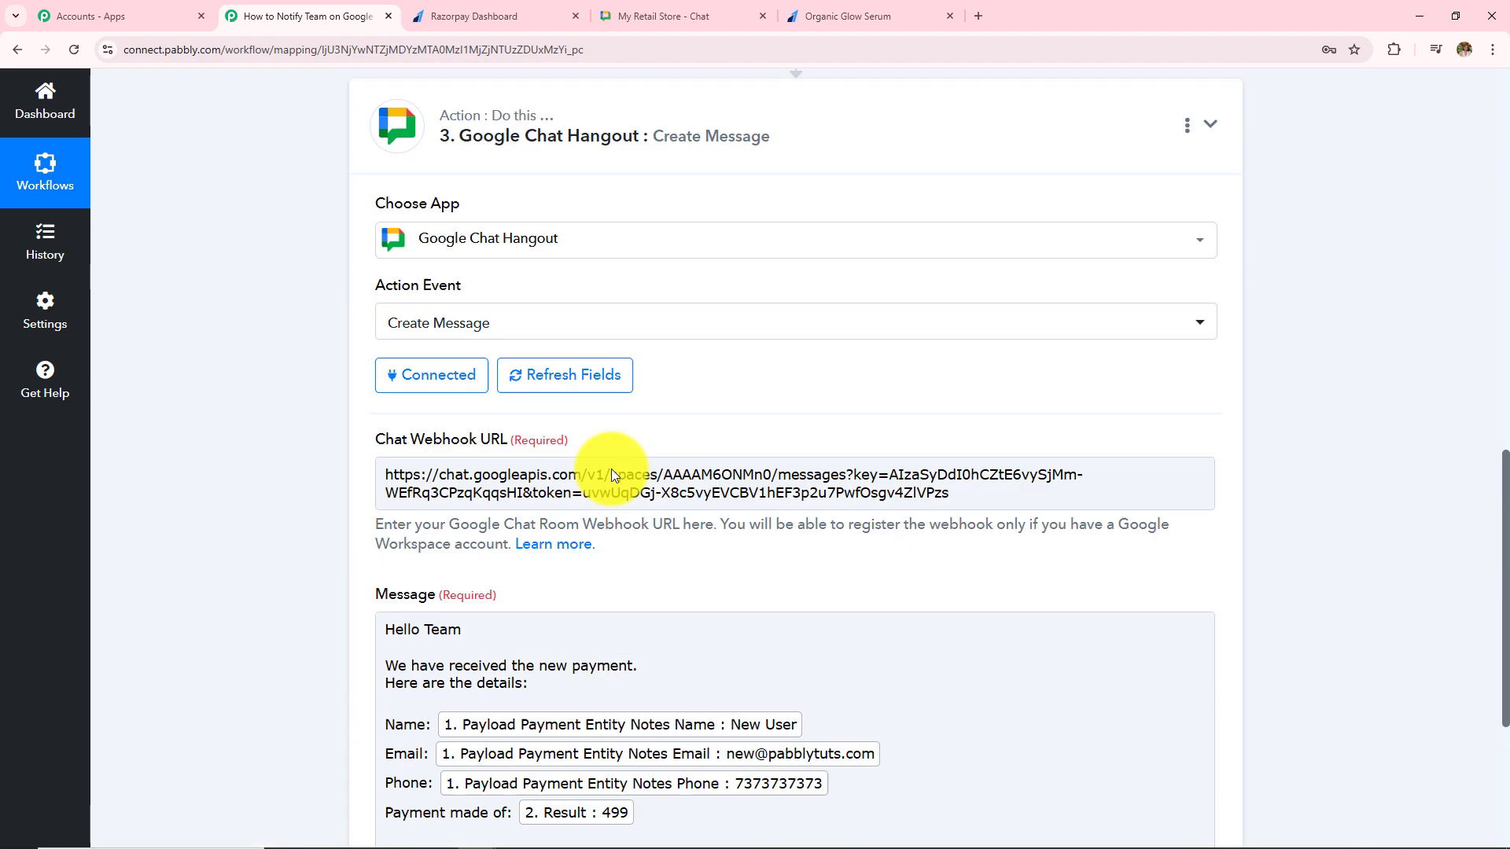
scroll(555, 564, "down", 8)
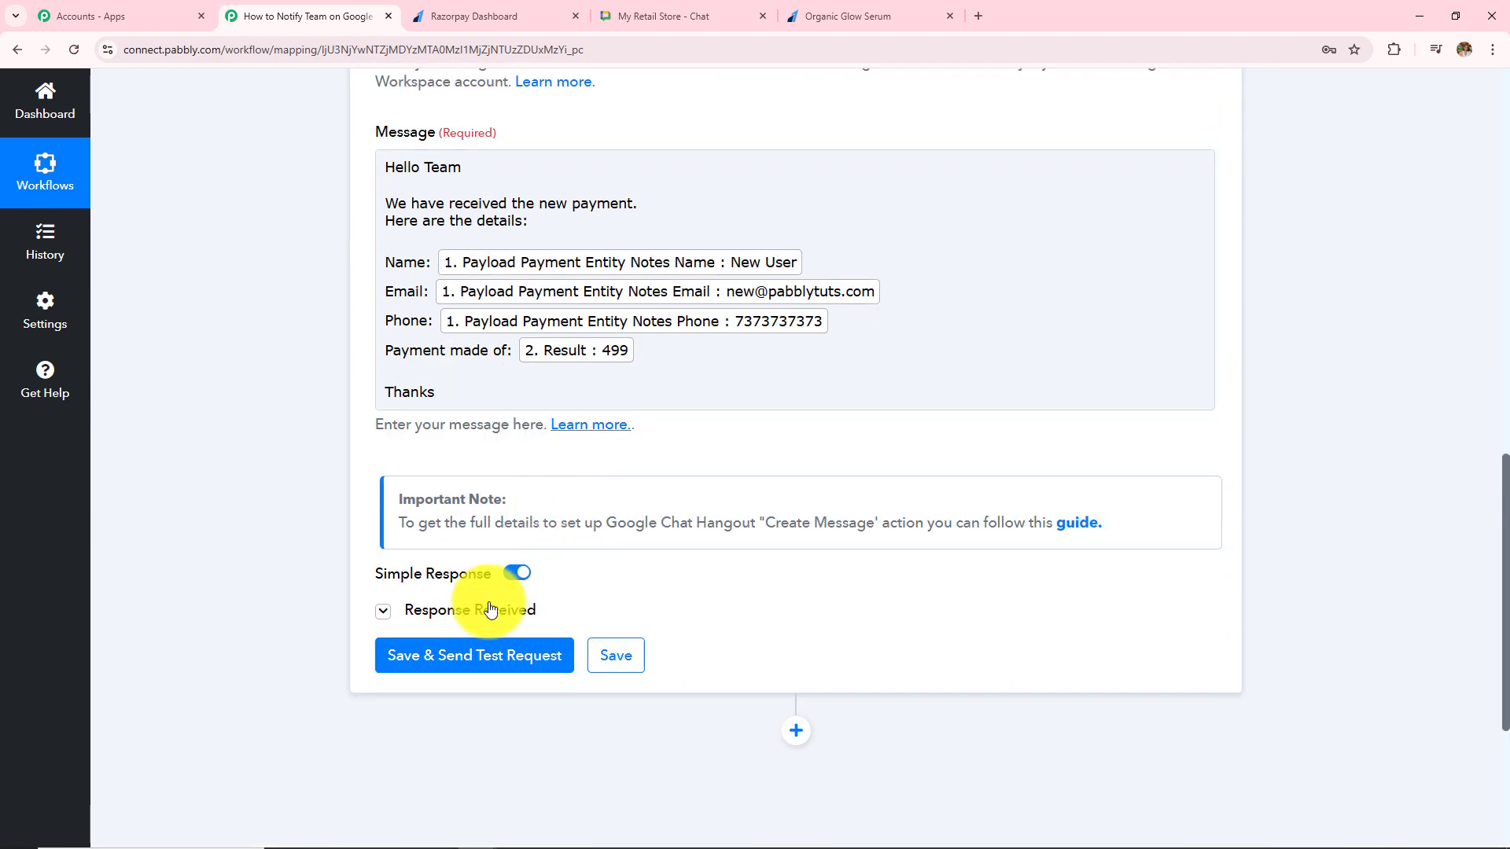
left_click(489, 609)
scroll(822, 503, "down", 3)
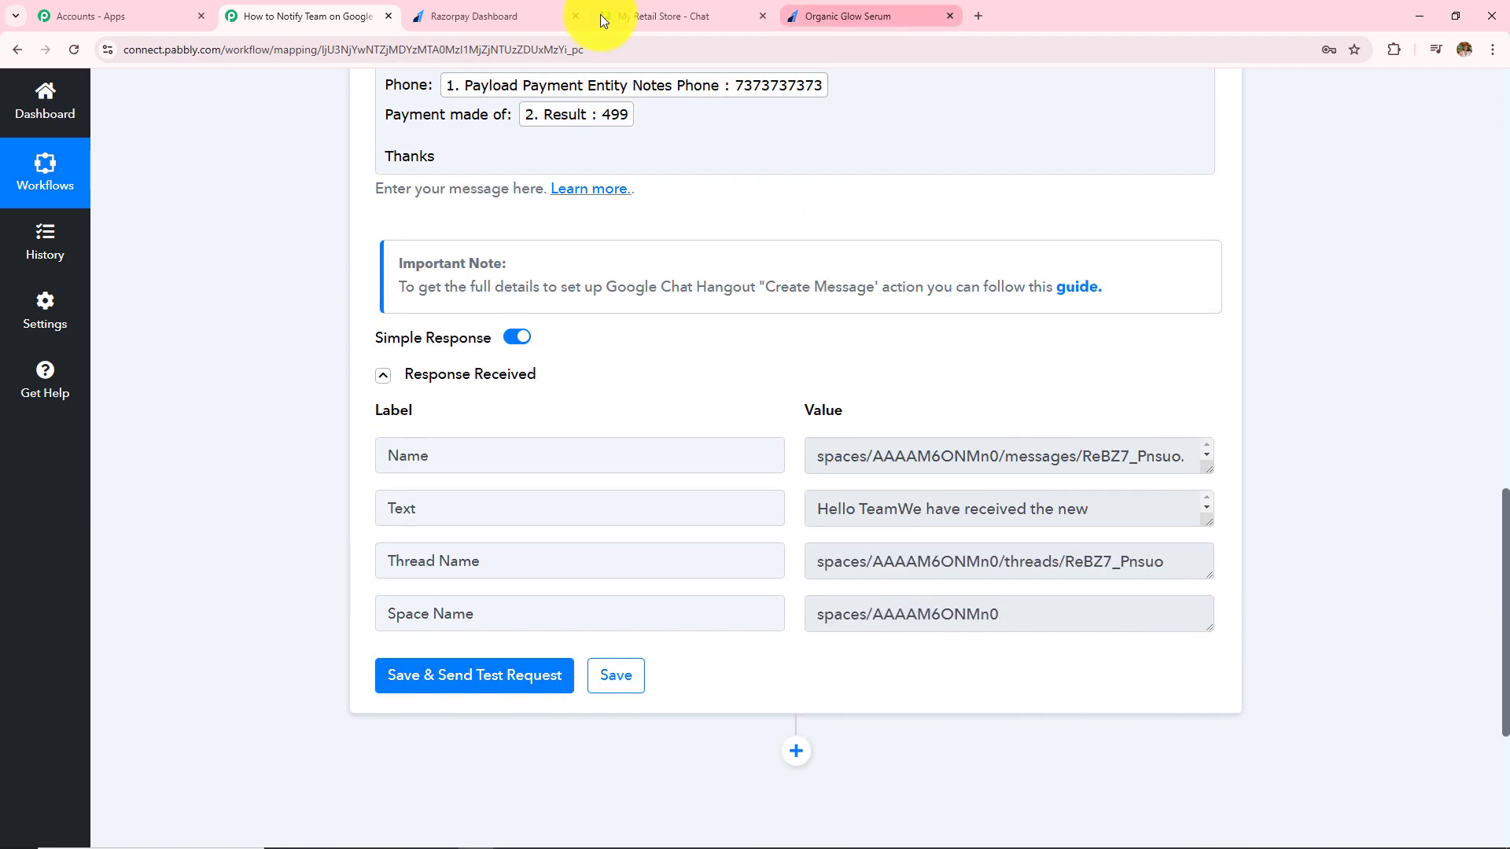
Check the latest payment message in the My Retail Store space in Google Chat and return to the Pabbly Connect workflow overview.
left_click(669, 18)
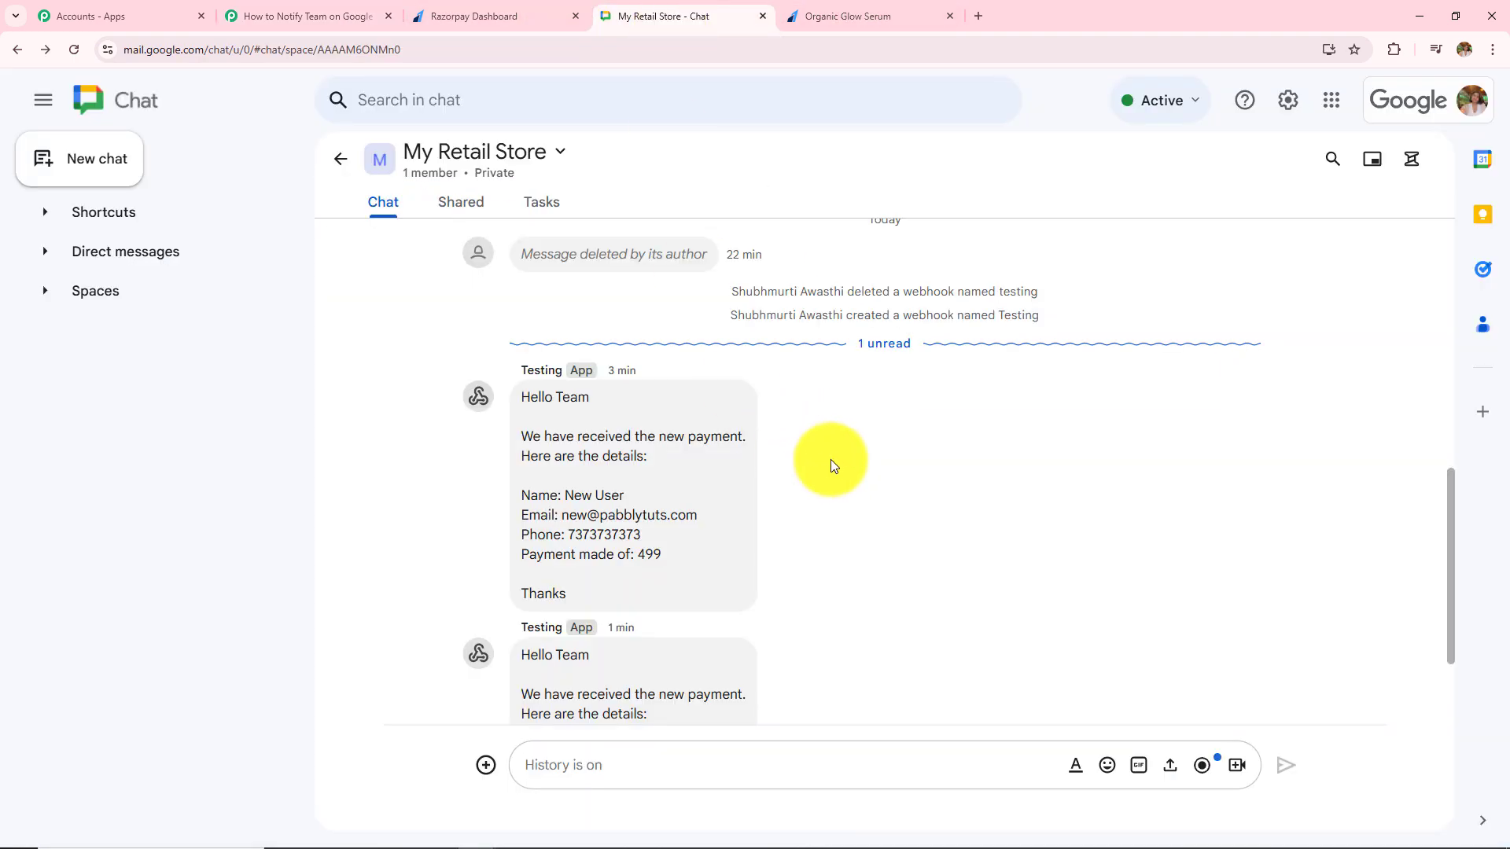
scroll(912, 478, "down", 2)
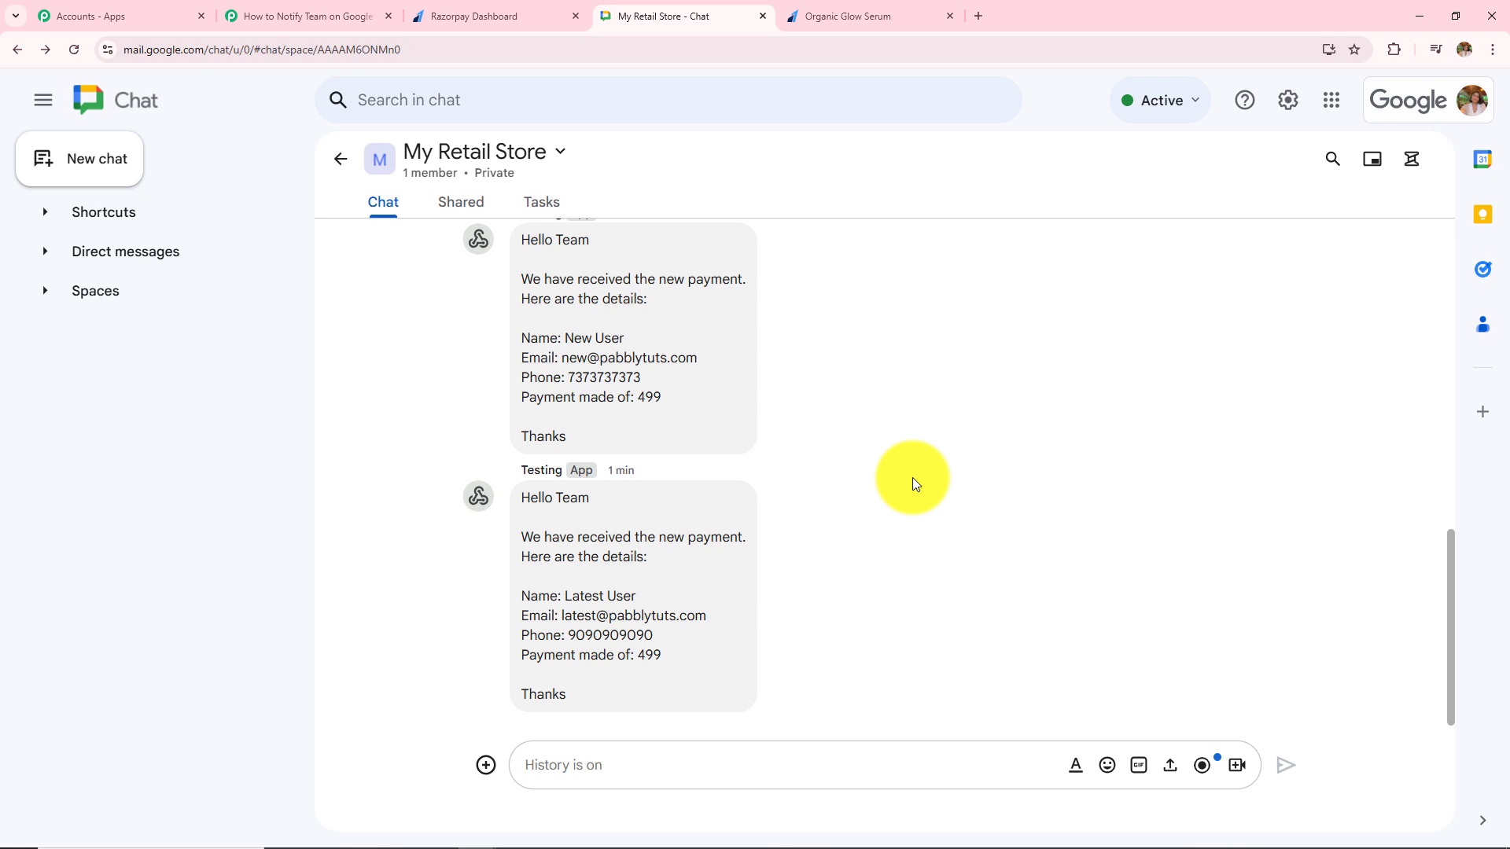
left_click(378, 19)
scroll(519, 582, "up", 2)
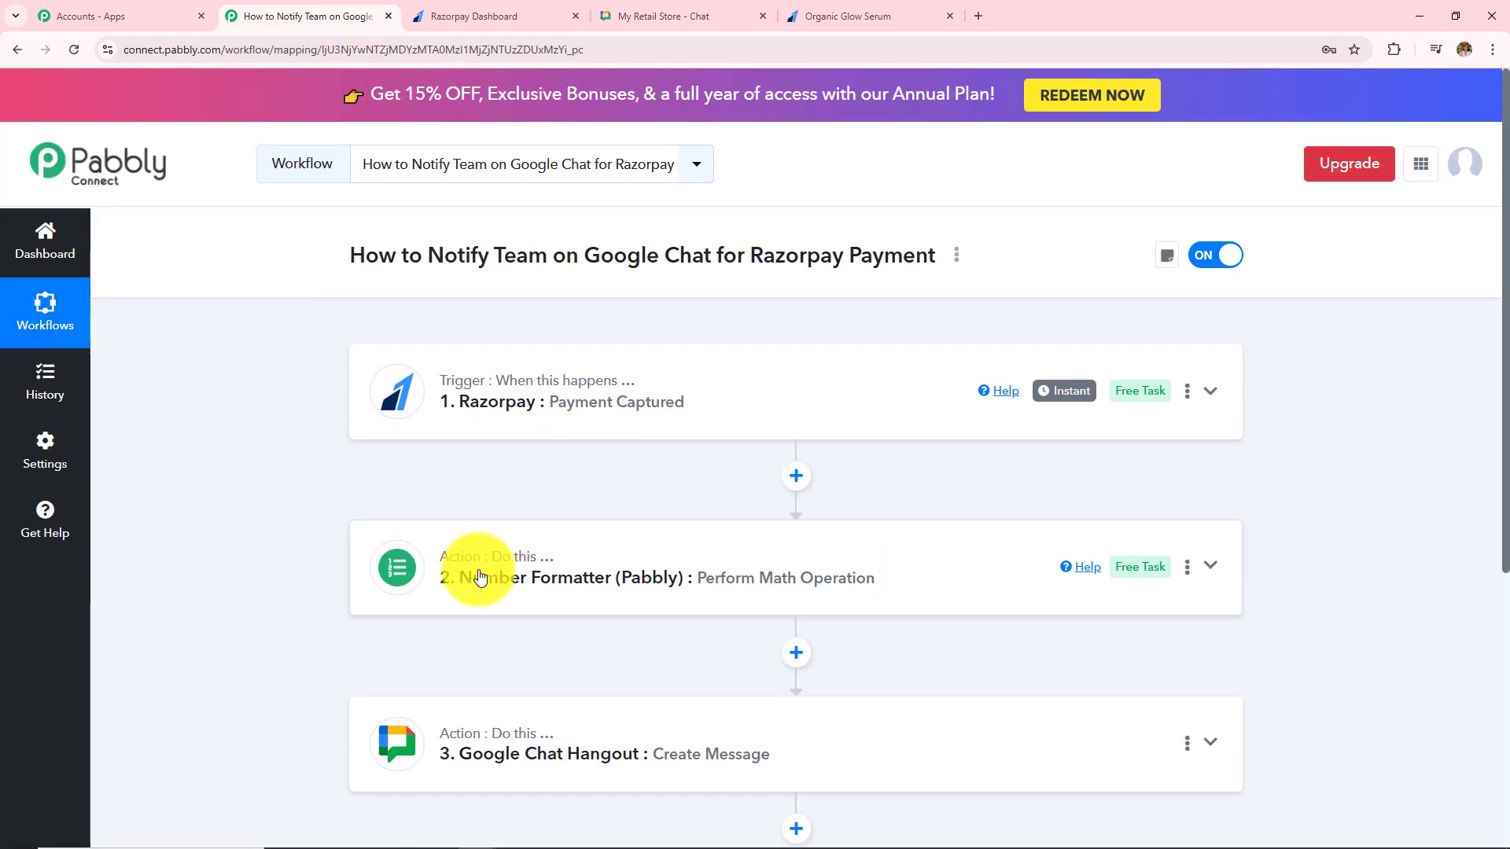